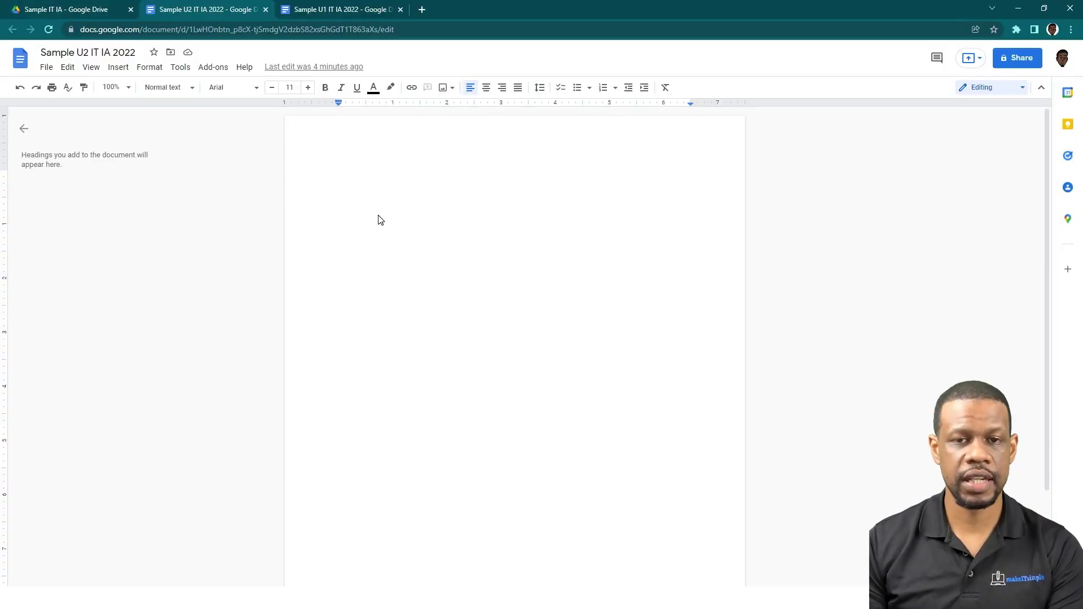
Zoom the blank document to 200% and snap it beside the CAPE syllabus PDF in Foxit Reader
left_click(127, 89)
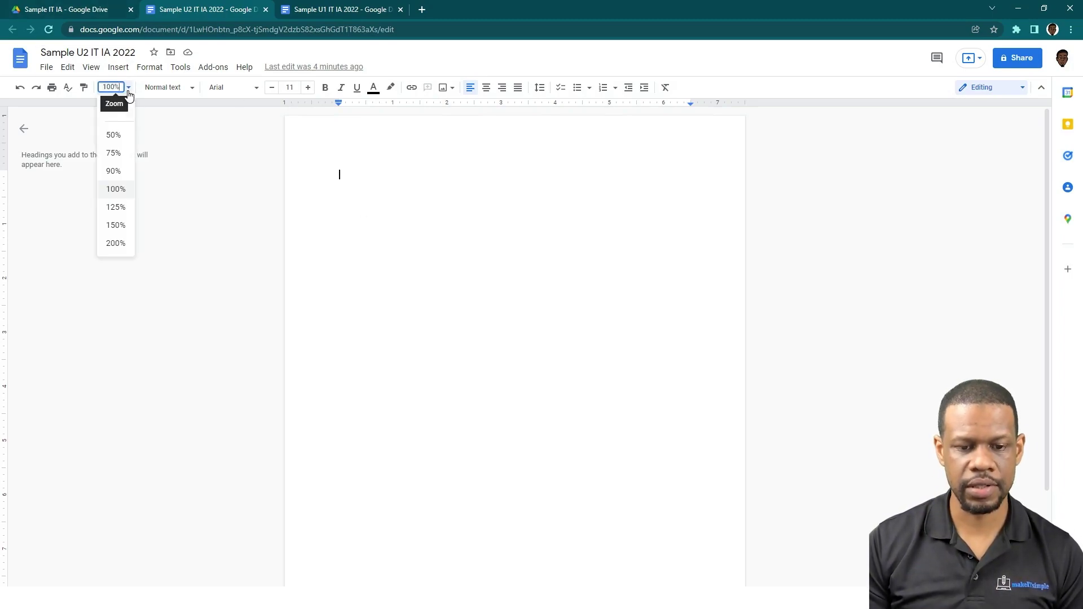
left_click(117, 245)
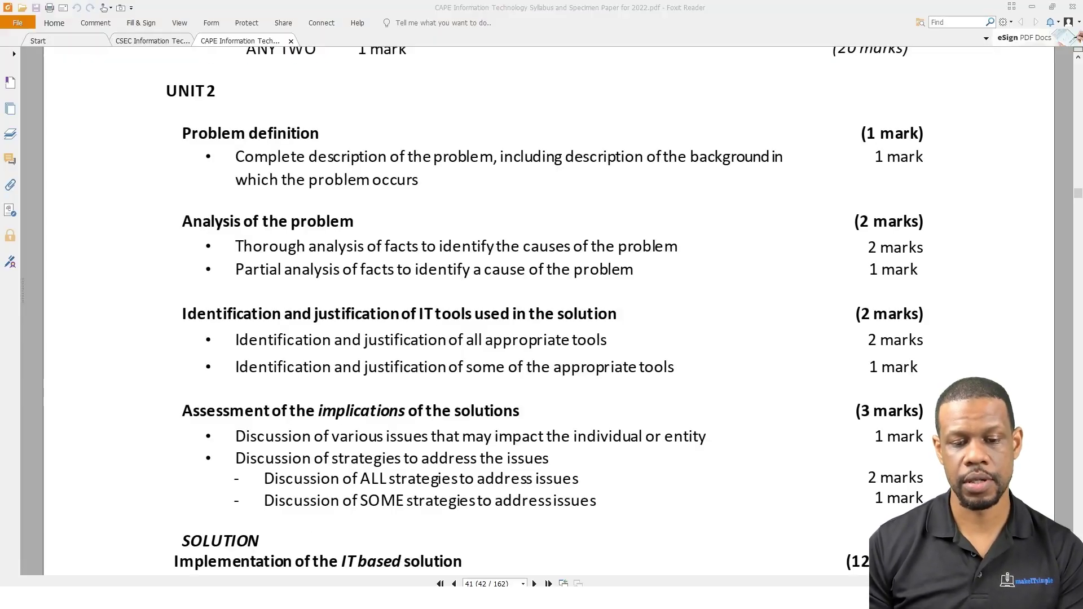
key("super+Right")
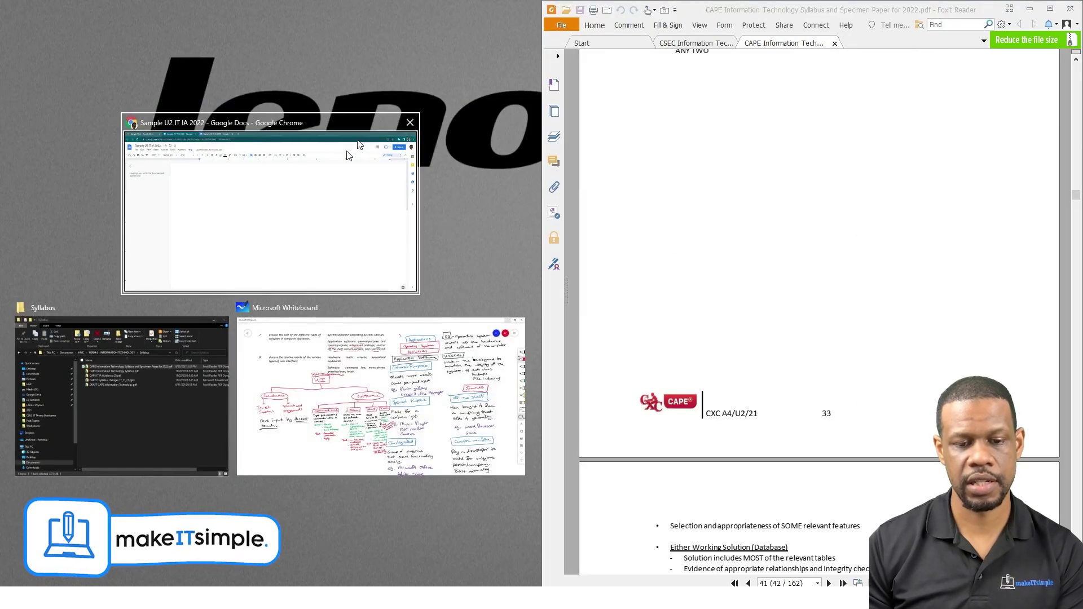
left_click(205, 175)
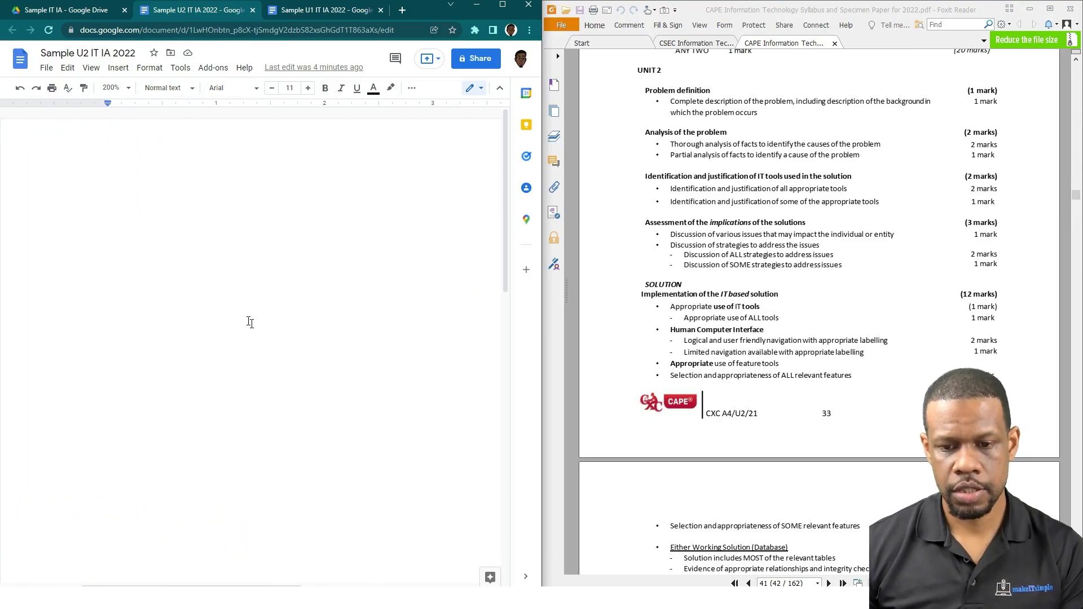
type("Problem")
key("BackSpace")
key("BackSpace")
key("BackSpace")
key("BackSpace")
key("BackSpace")
key("BackSpace")
key("BackSpace")
key("BackSpace")
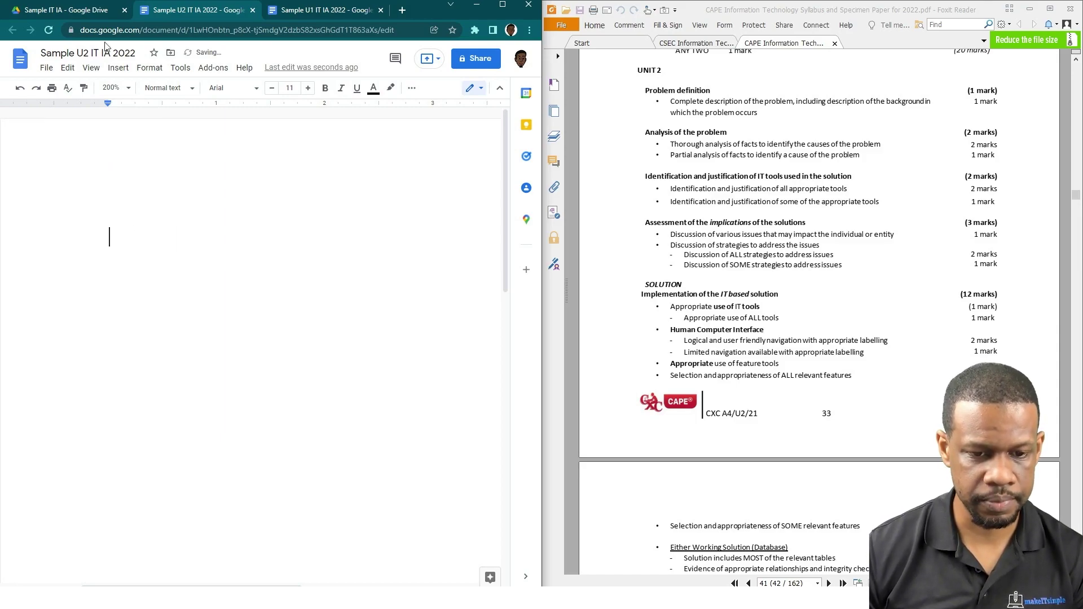
Browse the Format menu options and close it without making changes
left_click(150, 70)
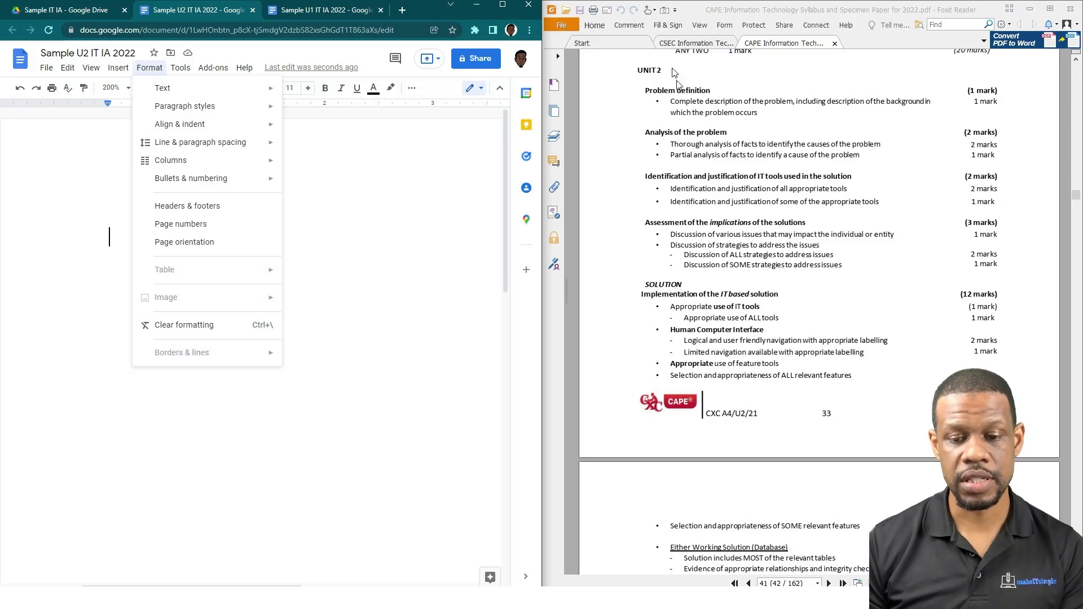
scroll(739, 286, "down", 3)
scroll(739, 286, "down", 3)
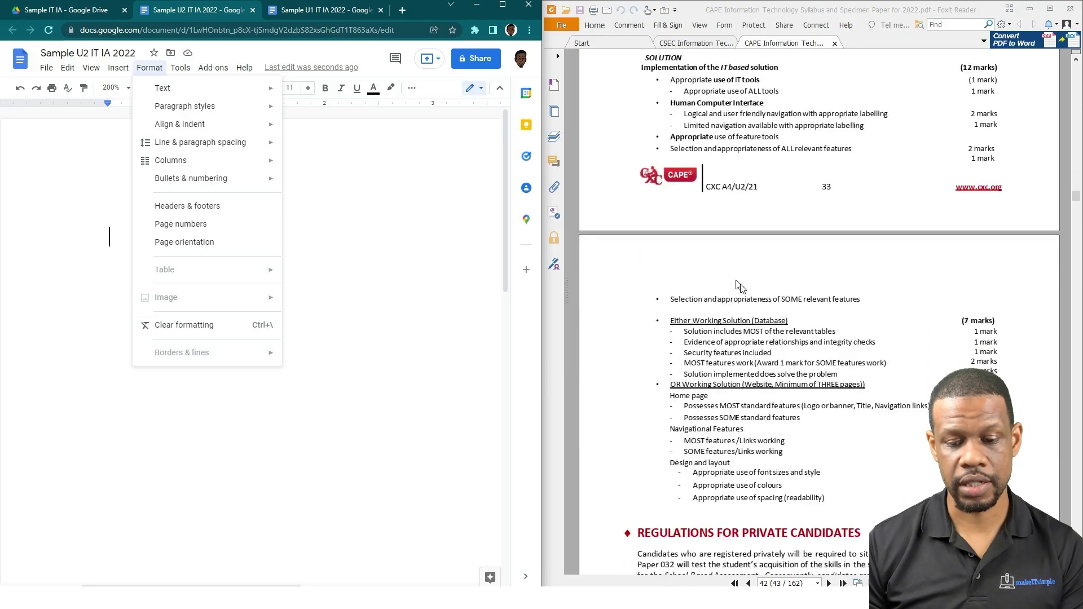
scroll(744, 285, "up", 4)
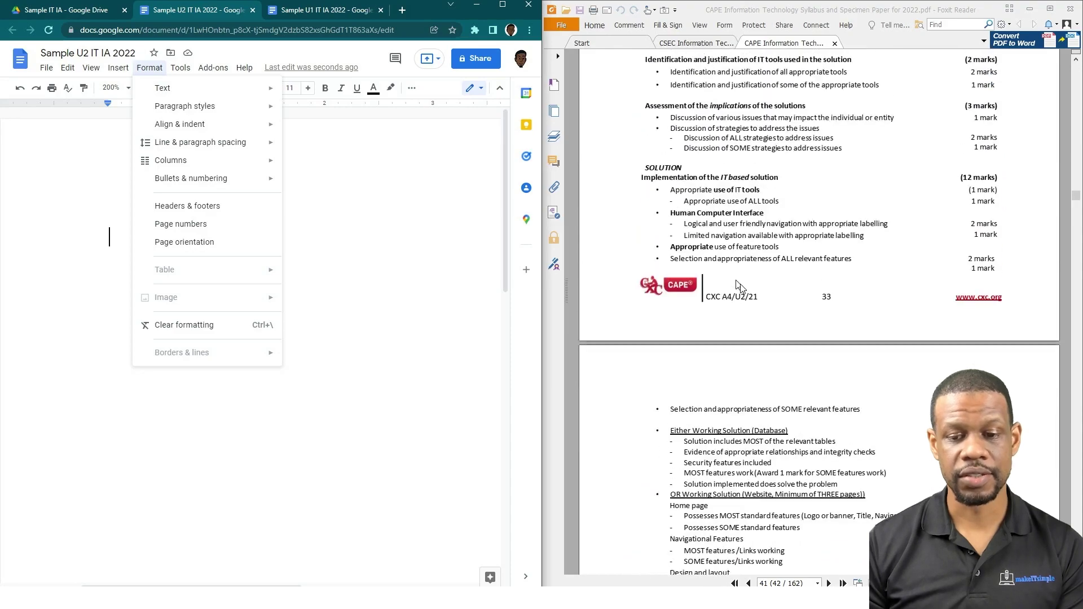
scroll(739, 286, "up", 2)
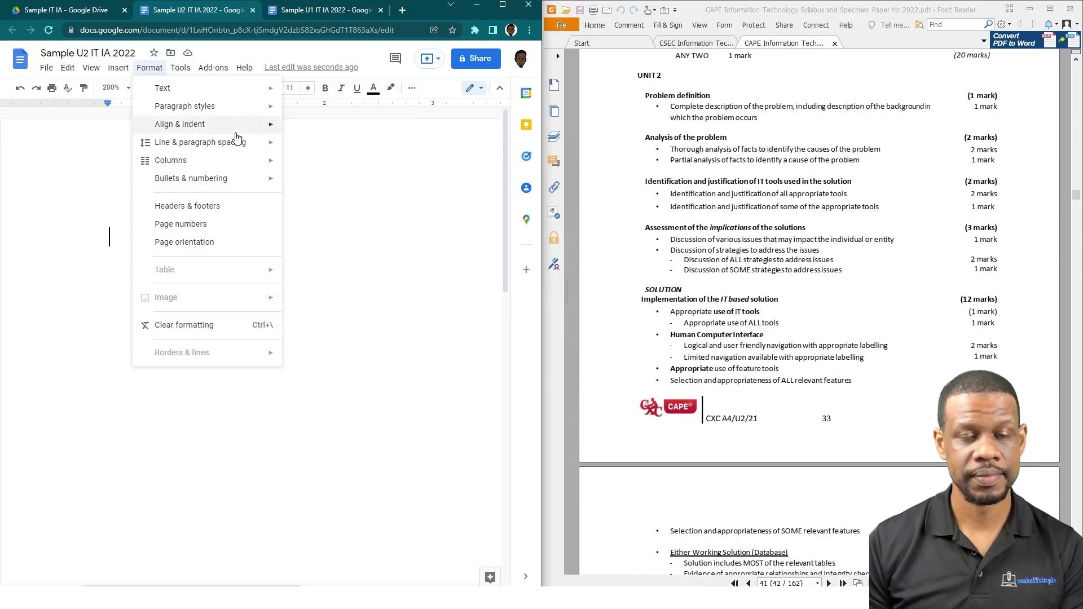
mouse_move(222, 141)
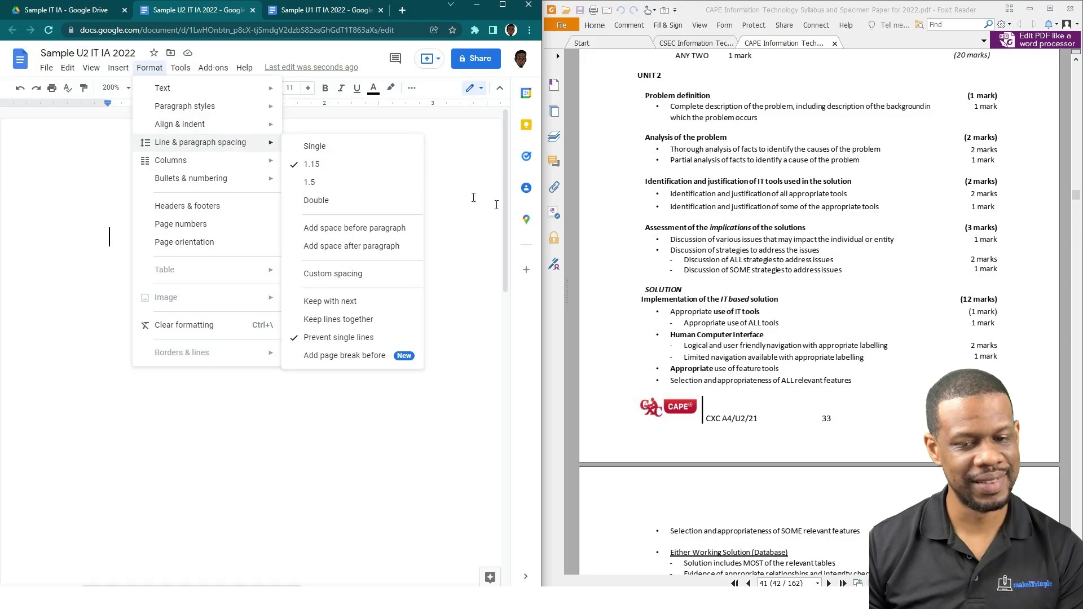
left_click(188, 237)
Set the font on the empty line to Times New Roman, size 12
left_click(119, 240)
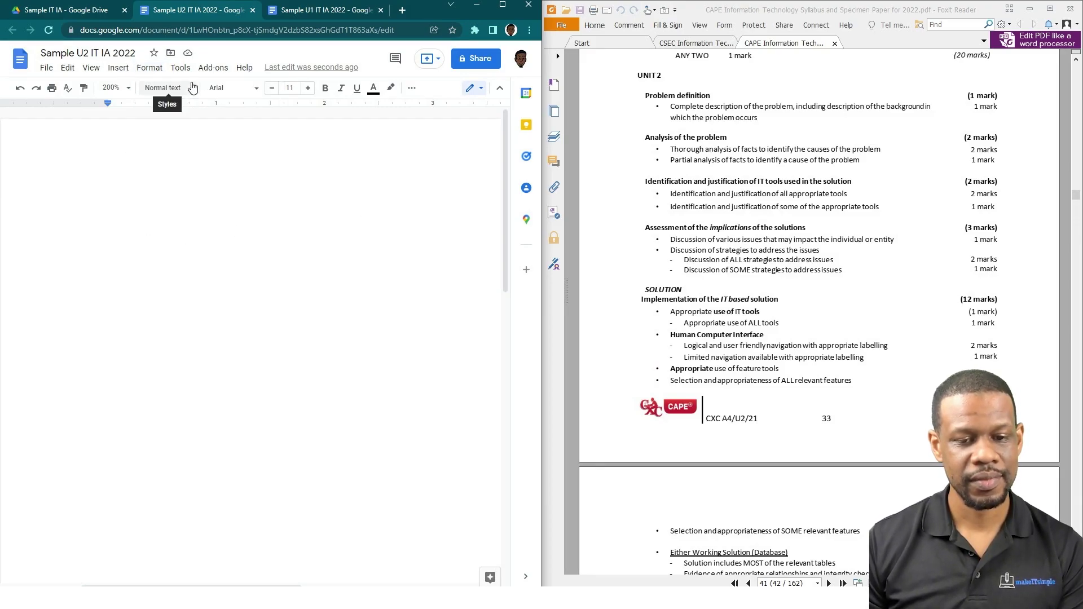
left_click(256, 90)
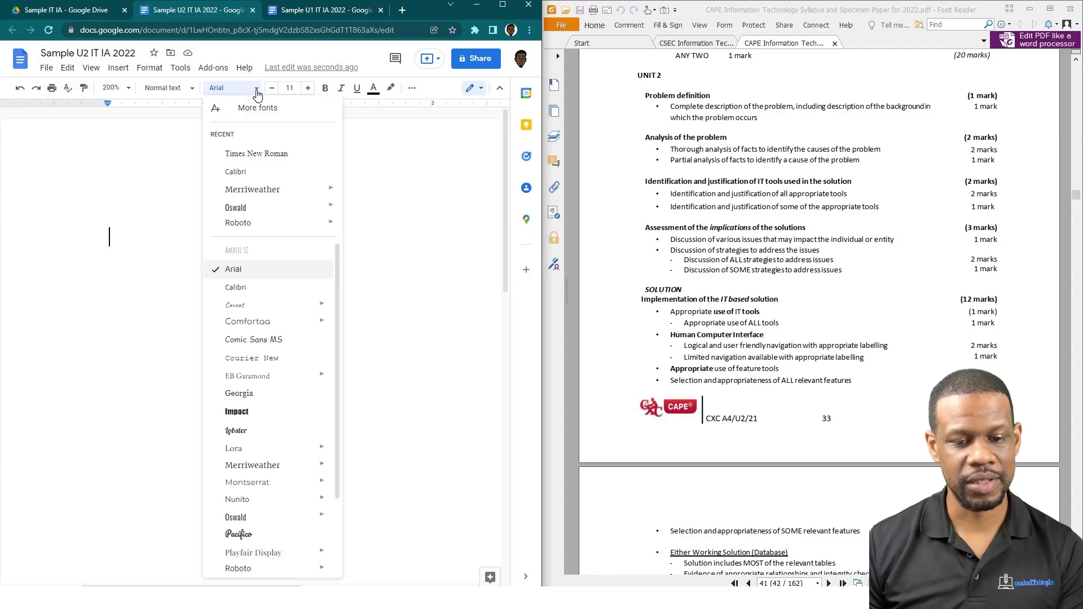
left_click(270, 154)
left_click(307, 88)
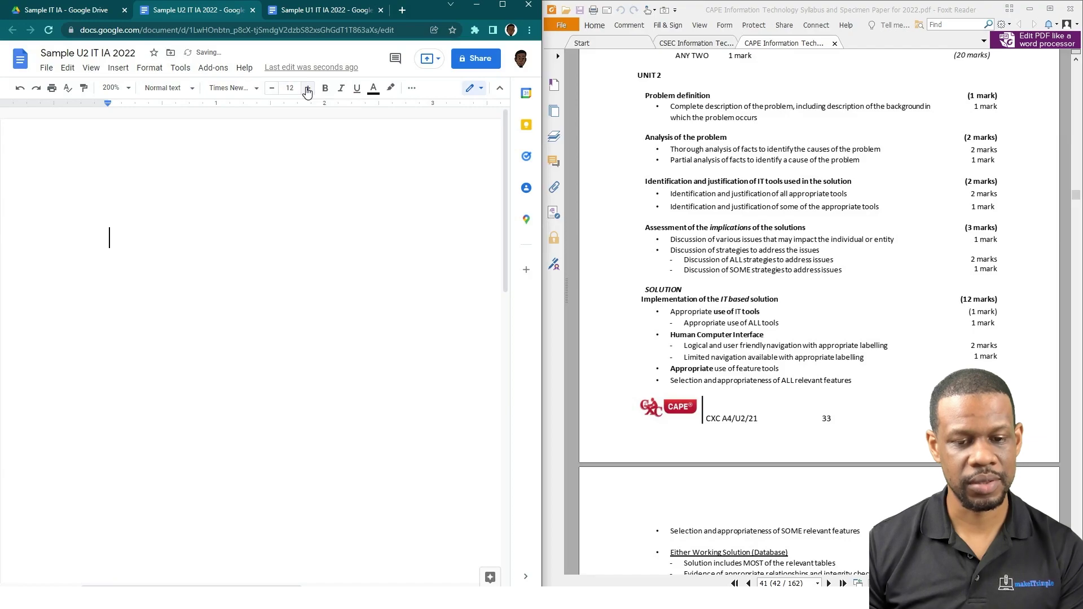
Go to Format > Paragraph styles > Normal text to reach the update option
left_click(146, 68)
mouse_move(188, 106)
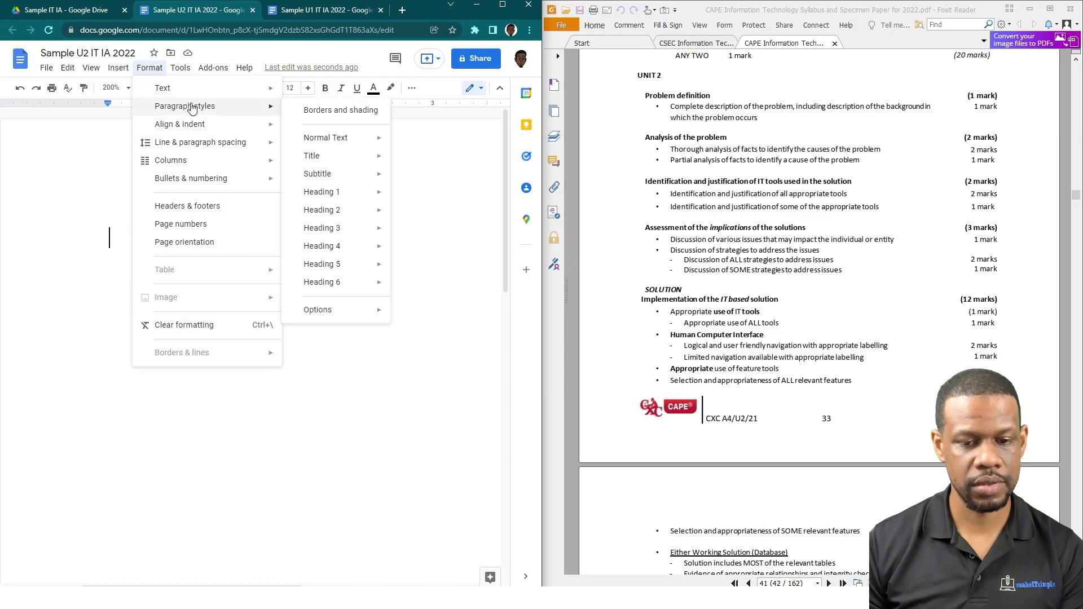
mouse_move(367, 153)
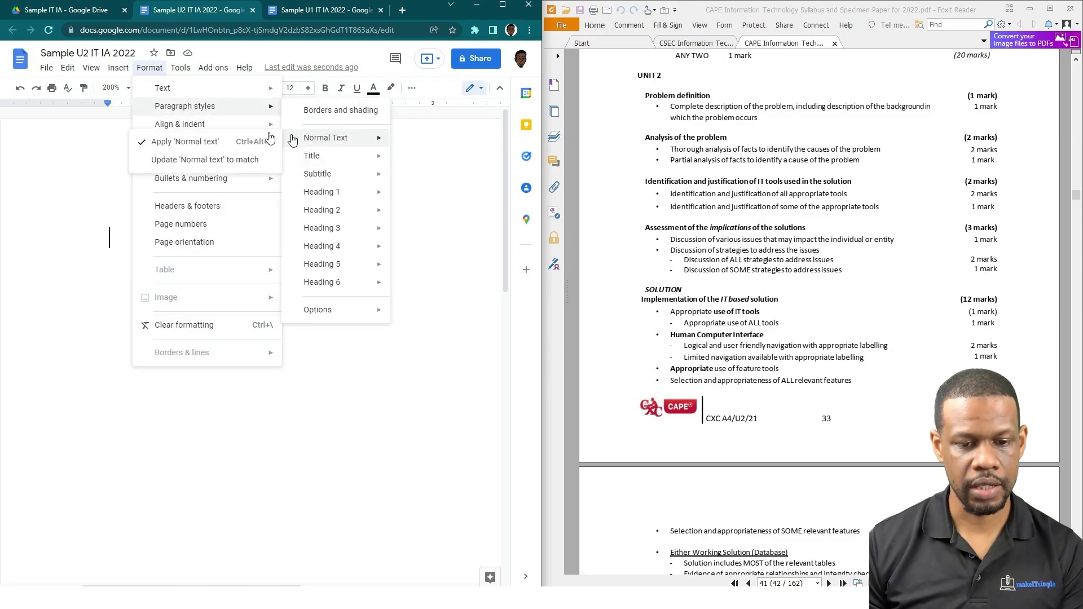
mouse_move(269, 141)
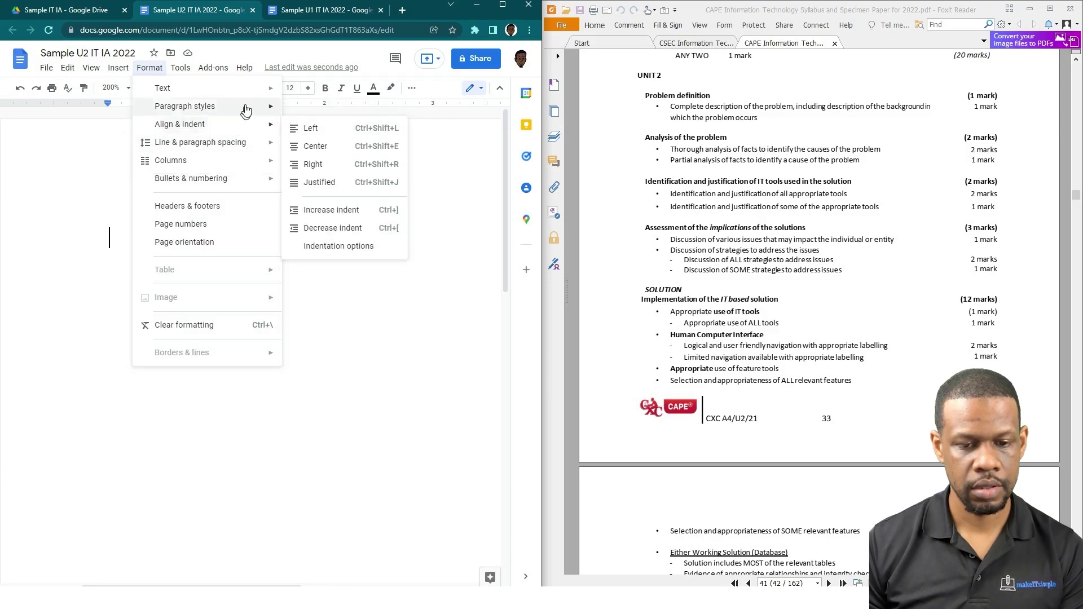
mouse_move(242, 106)
mouse_move(307, 139)
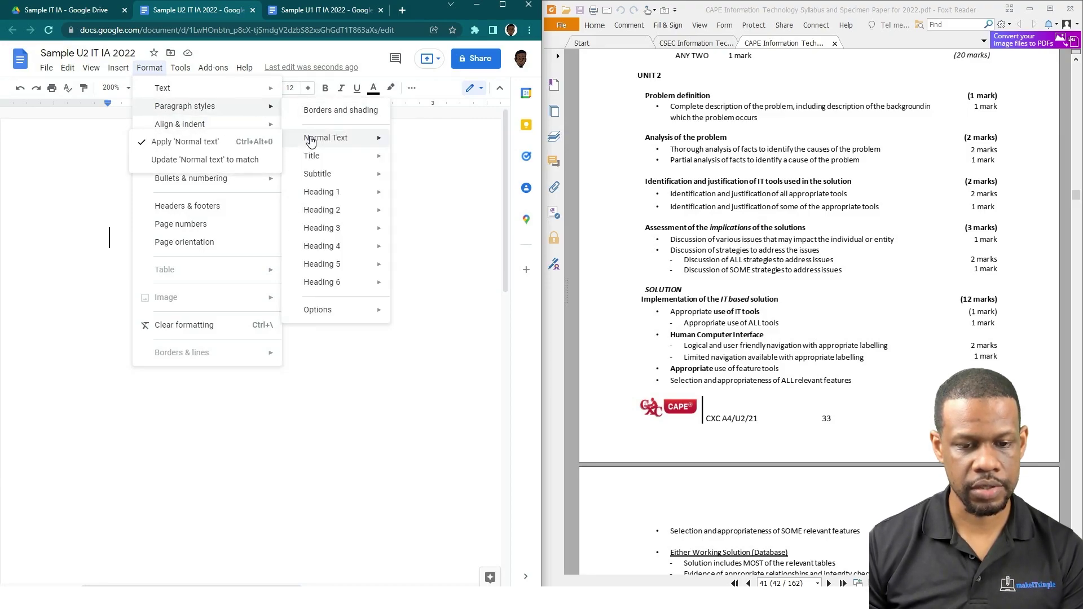
Update Normal text to match, then type Problem Definition, Analysis of the Problem and Identification headings
left_click(248, 161)
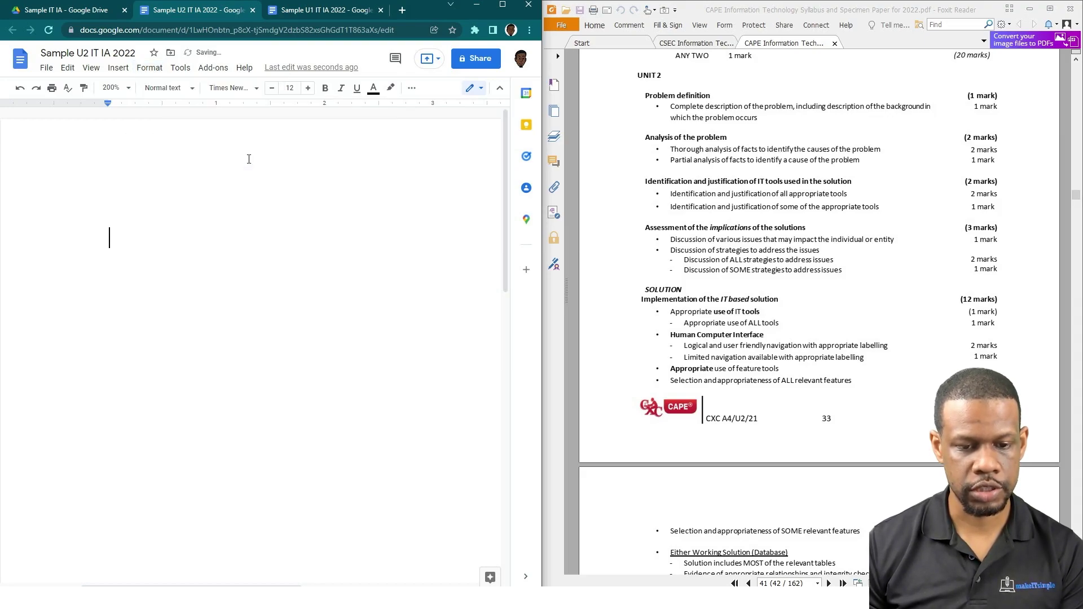
type("Problem Definition")
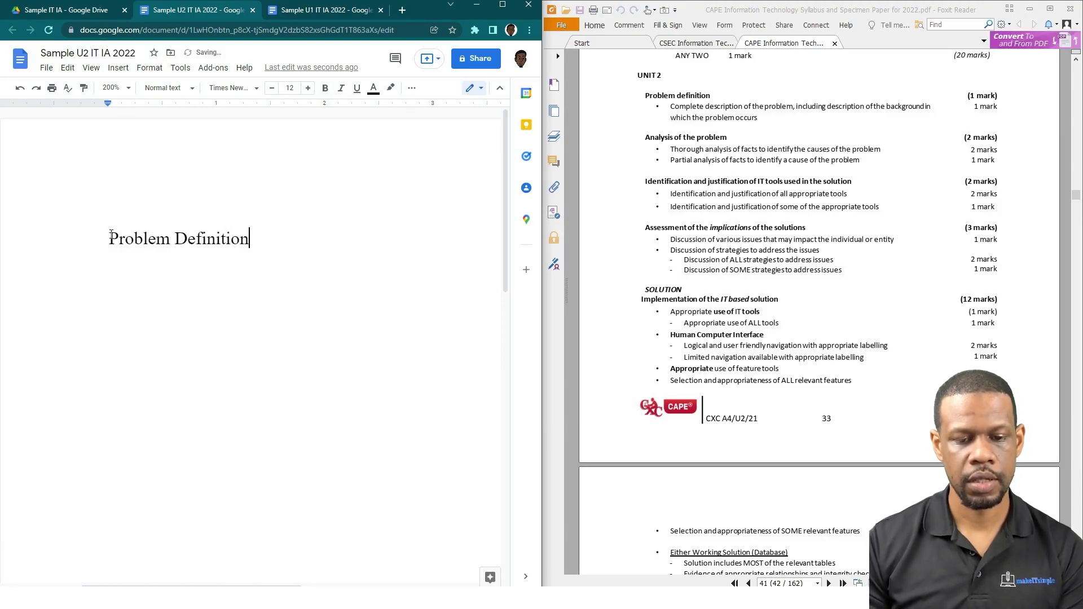
key("Return")
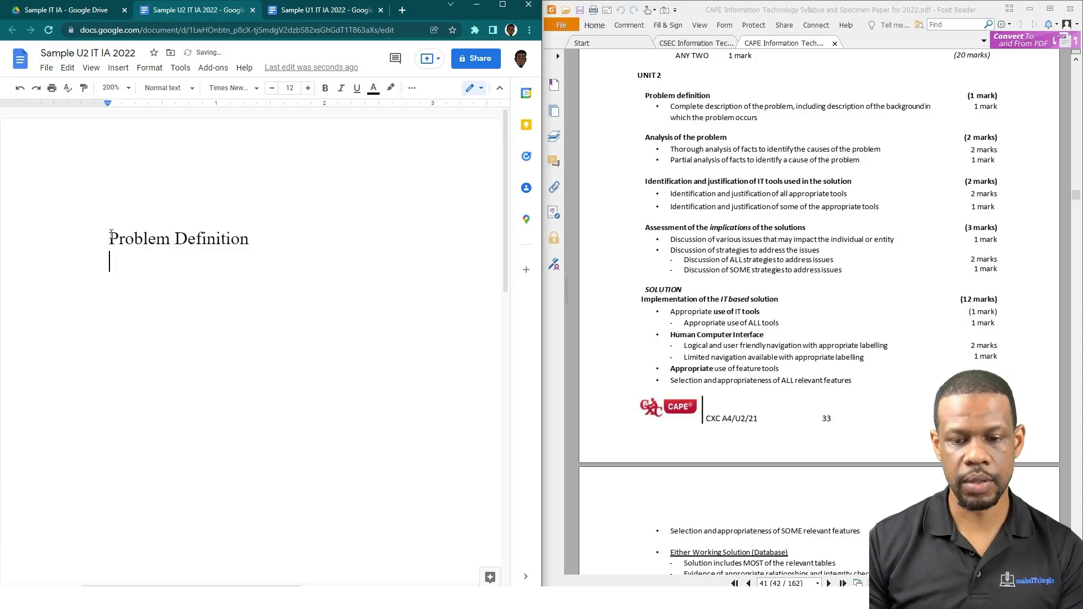
type("Ana")
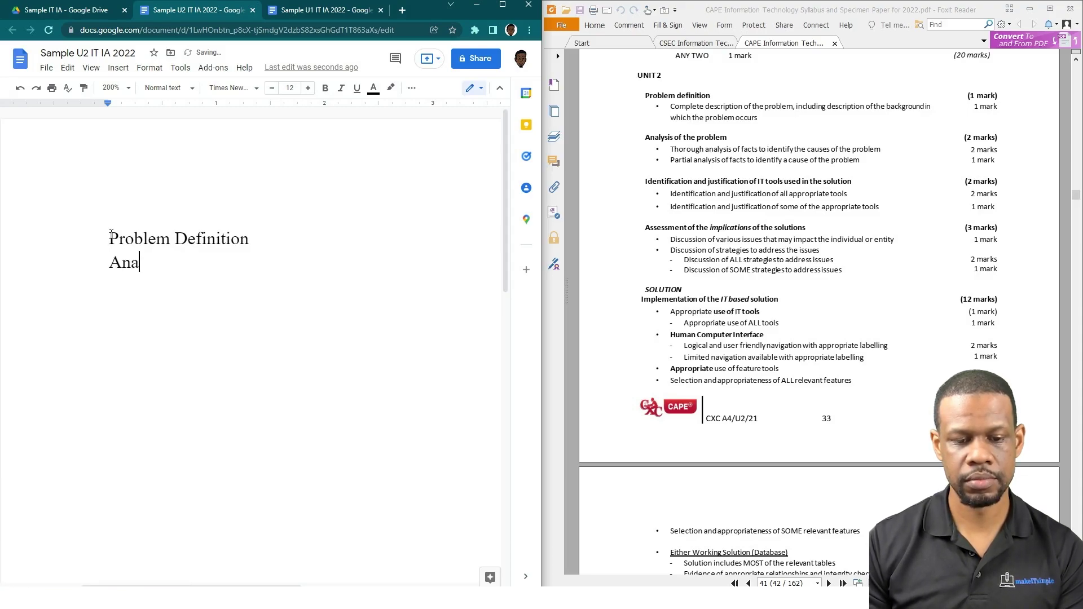
type("lysis of the ")
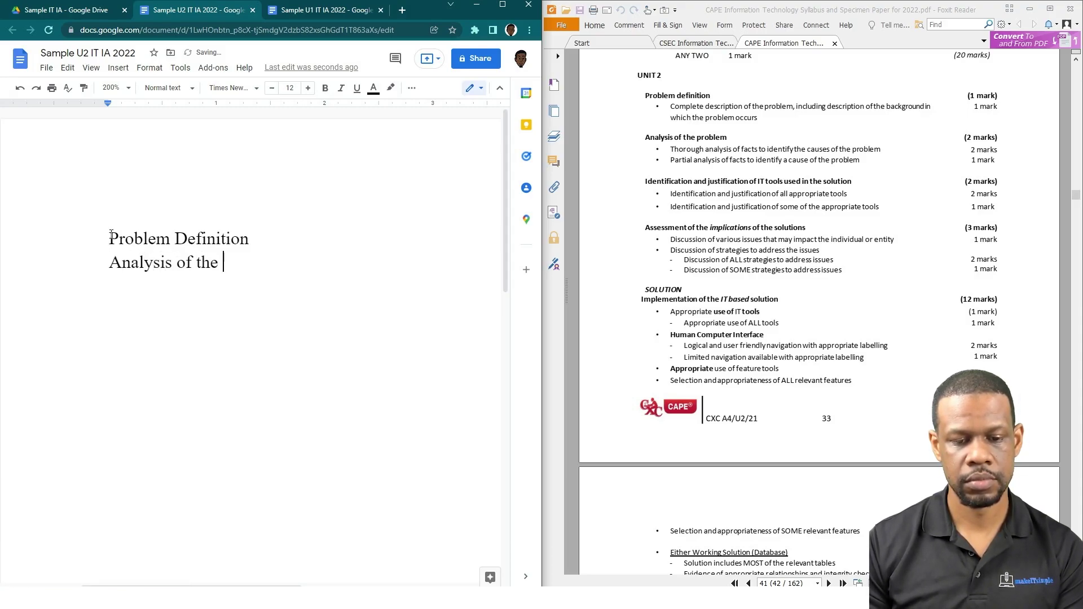
type("Problem")
key("Return")
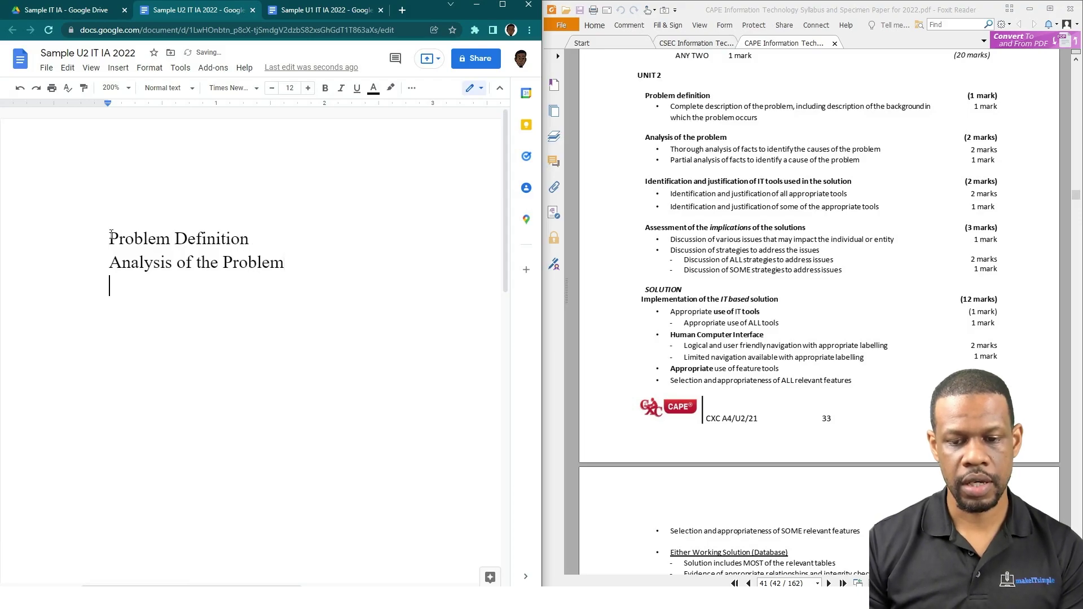
type("Ident")
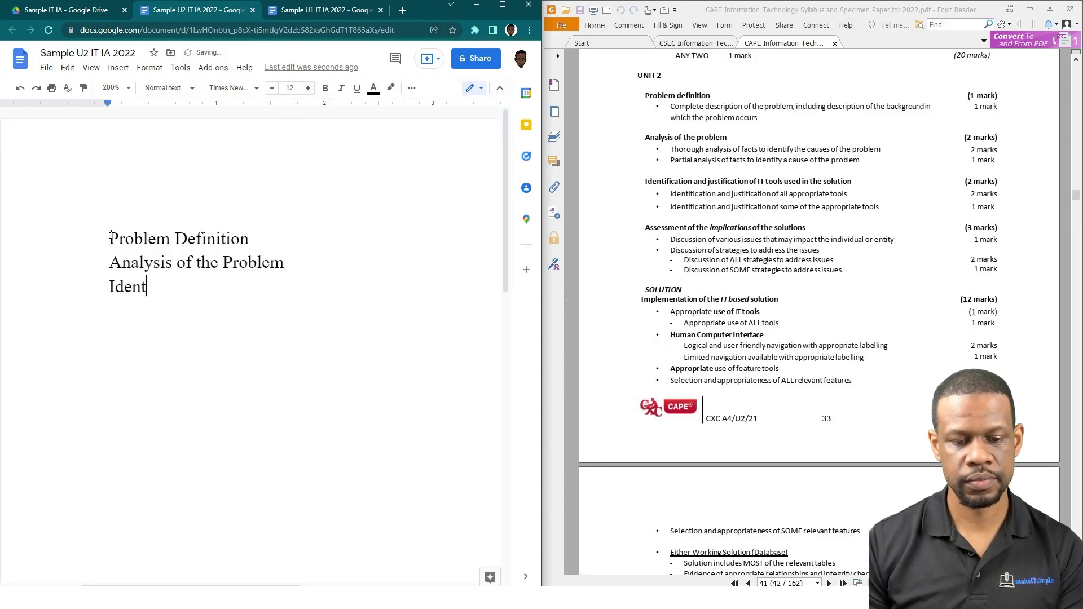
type("ification ")
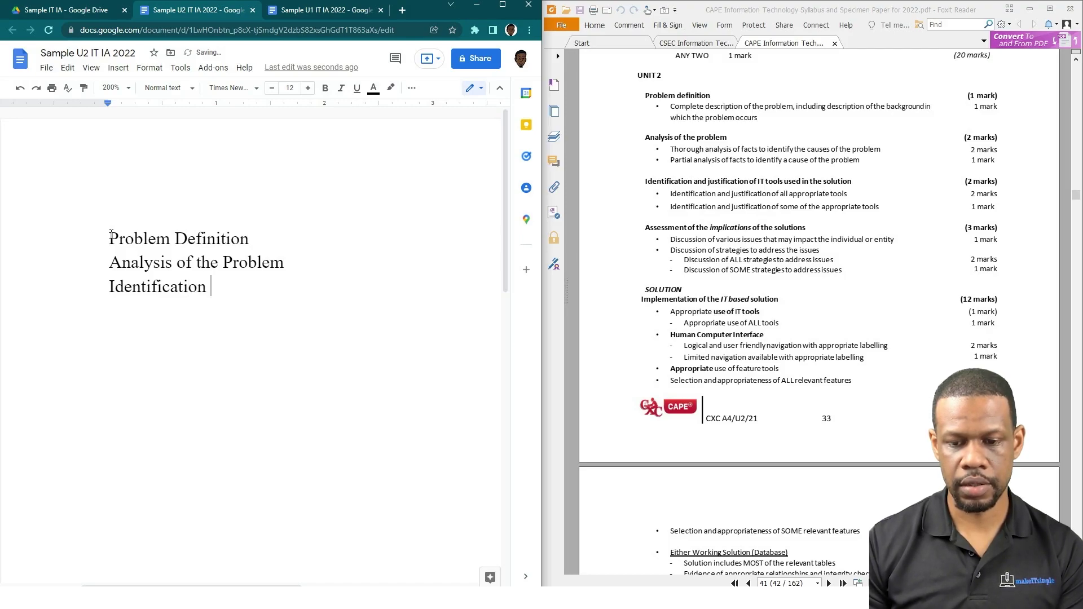
type("and Justification of IT tools")
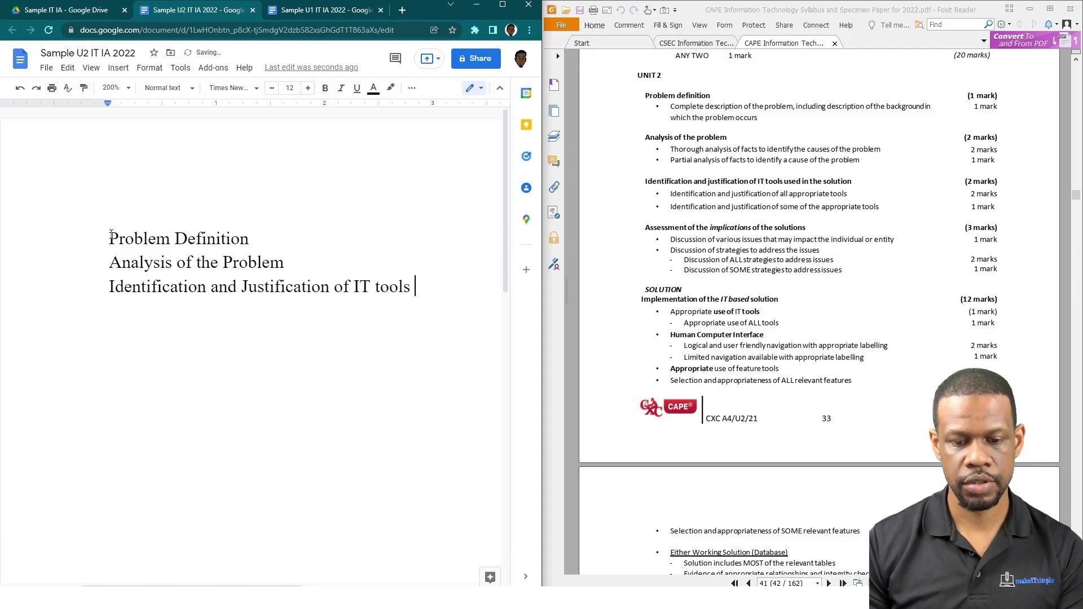
type(" used in the solu")
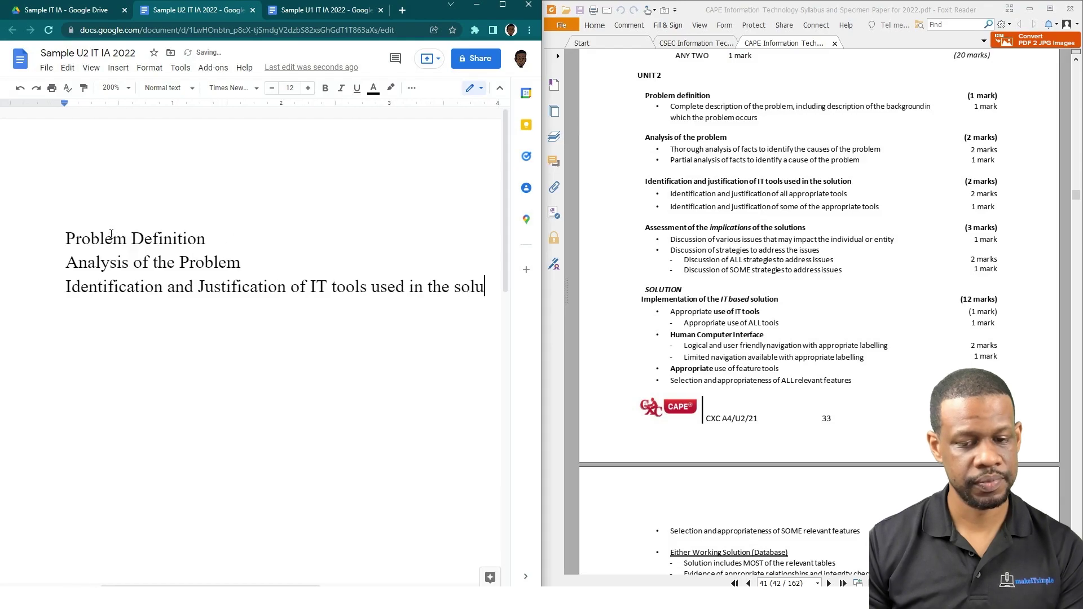
type("tion")
key("Return")
Add 'Assessment of the implications of the solutions' and 'Implementation of the IT based solution' lines
type("Assessment ")
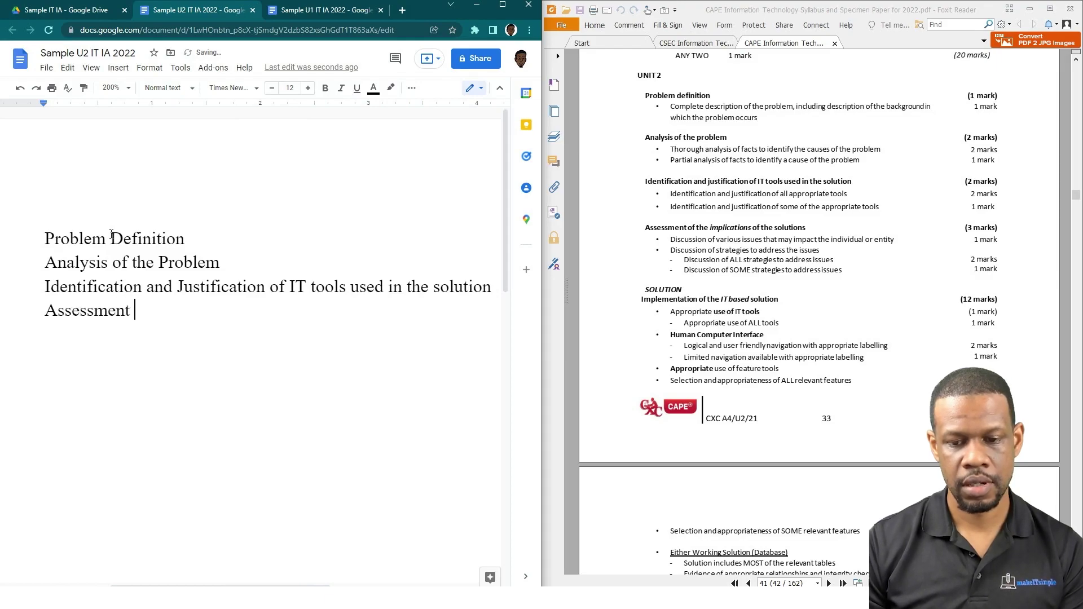
type("ofthe")
key("BackSpace")
key("BackSpace")
key("BackSpace")
key("BackSpace")
type("the implications of the solutions")
key("Return")
type("Im")
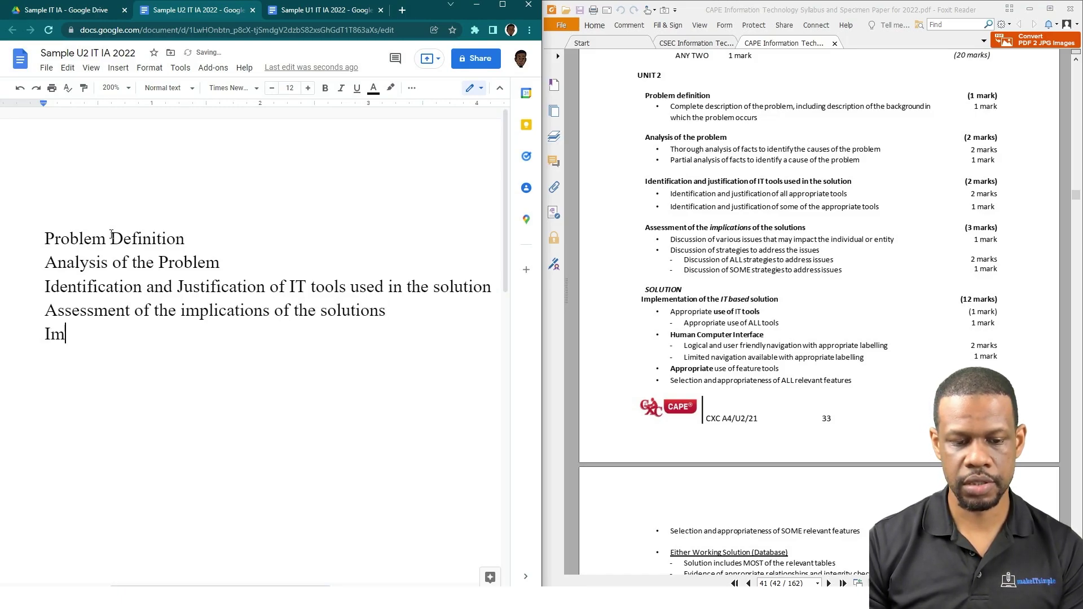
type("plementatio")
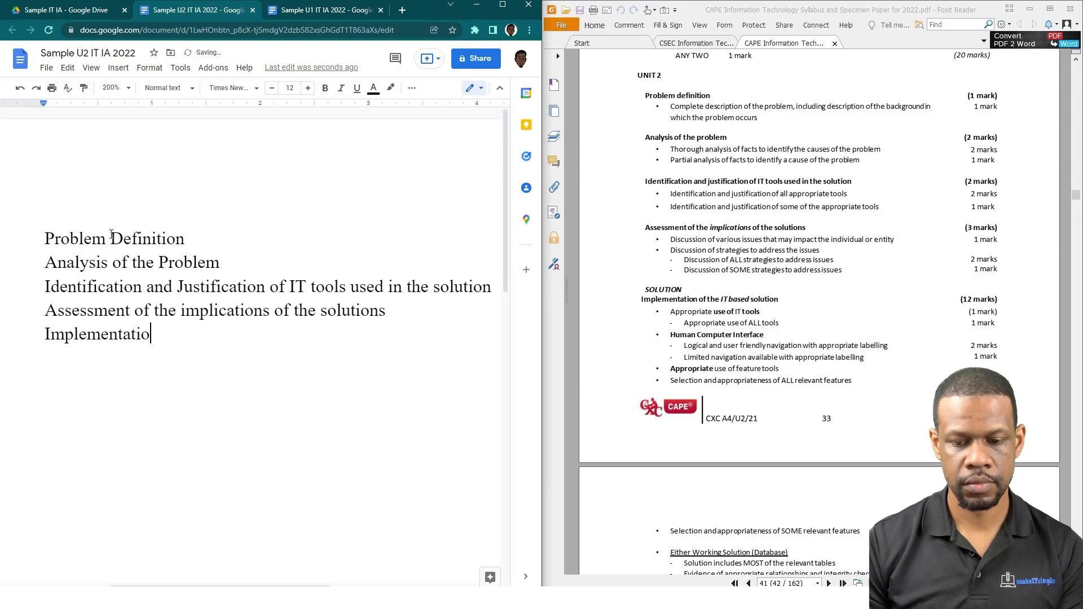
type("n of the IT ba")
key("BackSpace")
type("based solution")
key("Return")
Type the 'Appropriate use tools' and 'Human Computer Interface' lines
type("A")
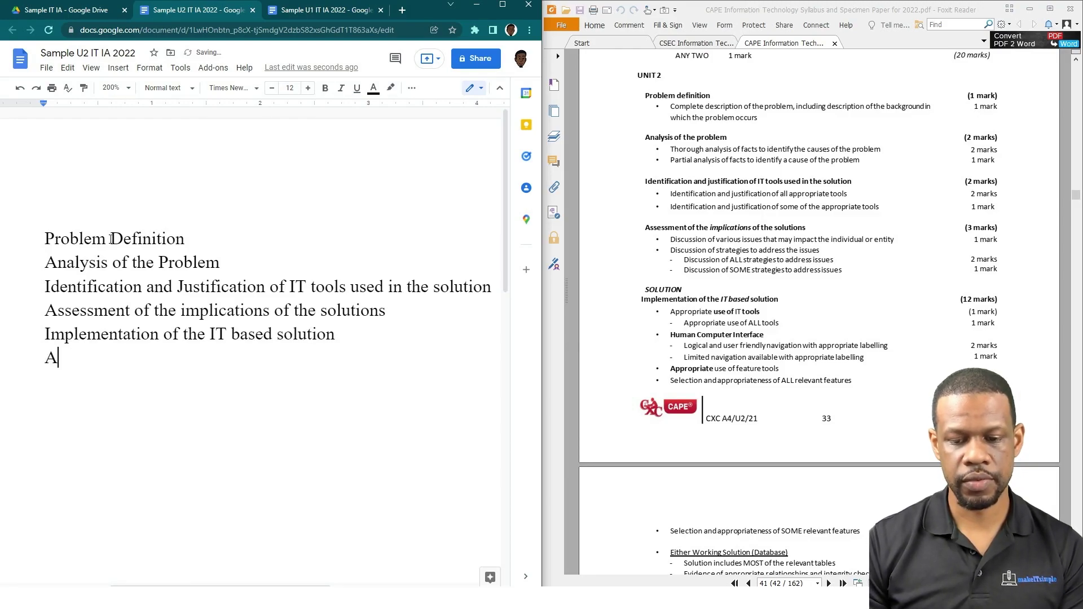
type("p")
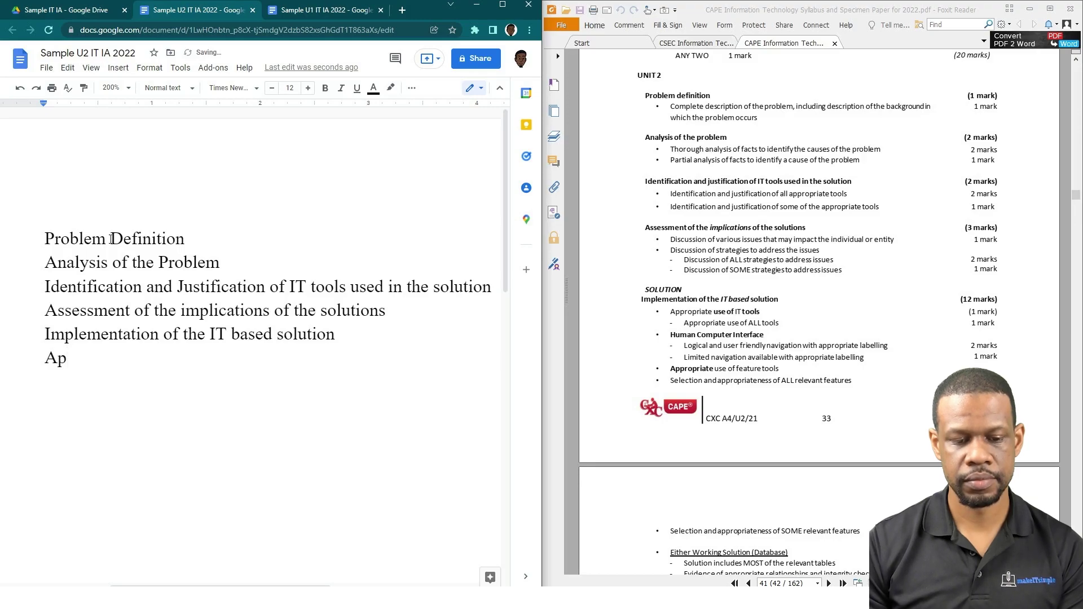
type("propri")
key("BackSpace")
key("BackSpace")
key("BackSpace")
type("priate use tools ")
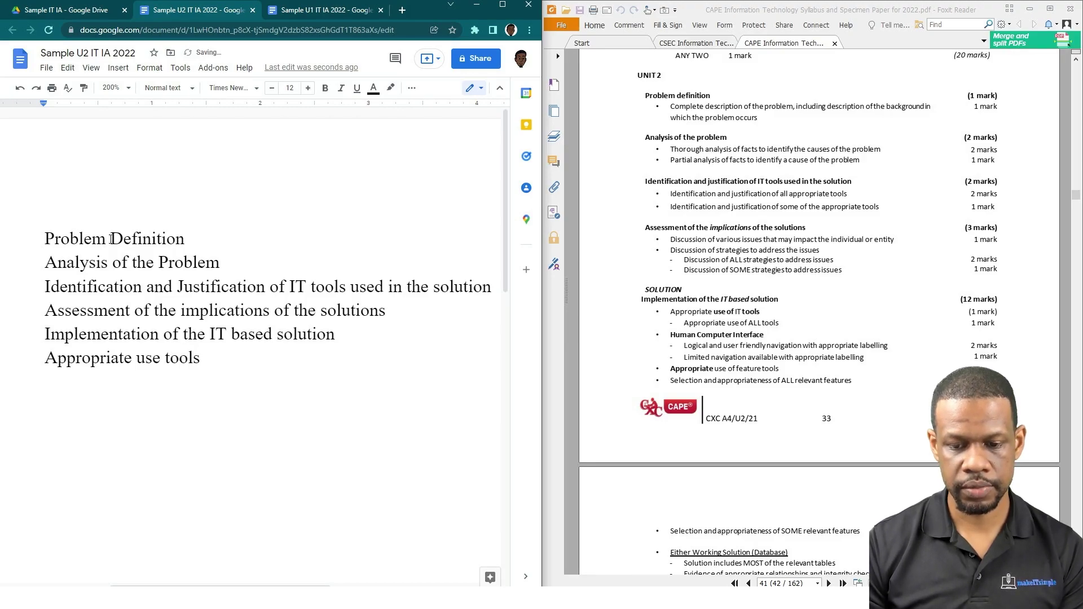
type("Hu")
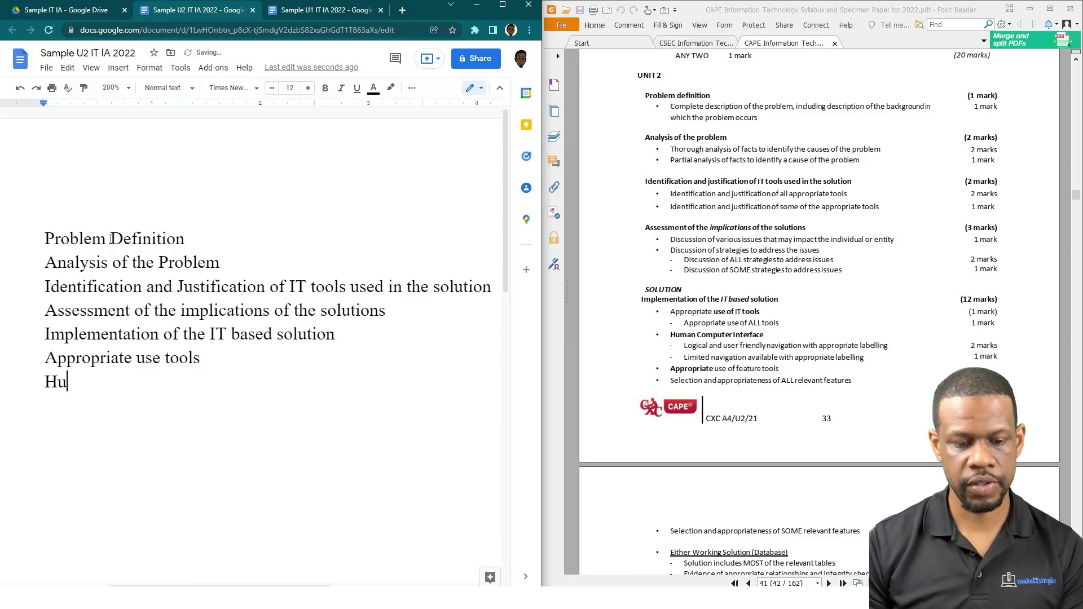
type("man Computer Interface")
key("Return")
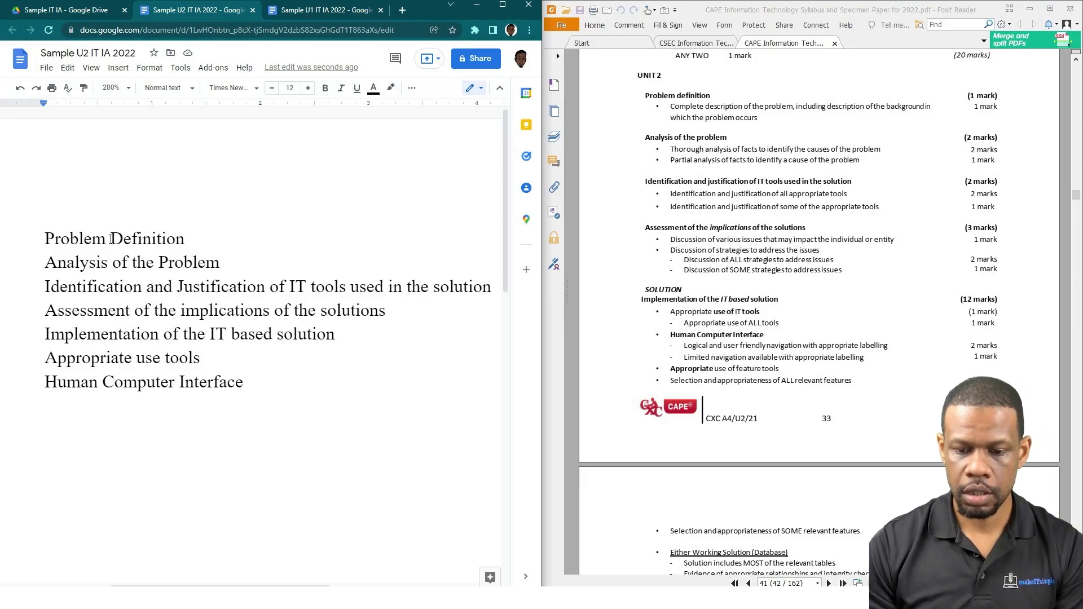
scroll(723, 307, "down", 3)
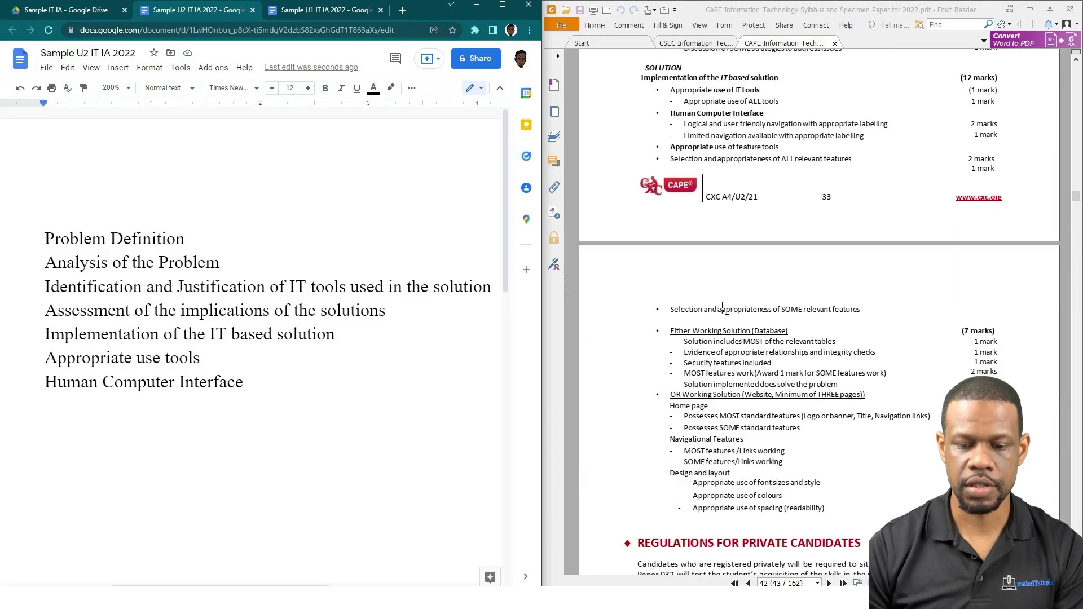
scroll(723, 307, "down", 1)
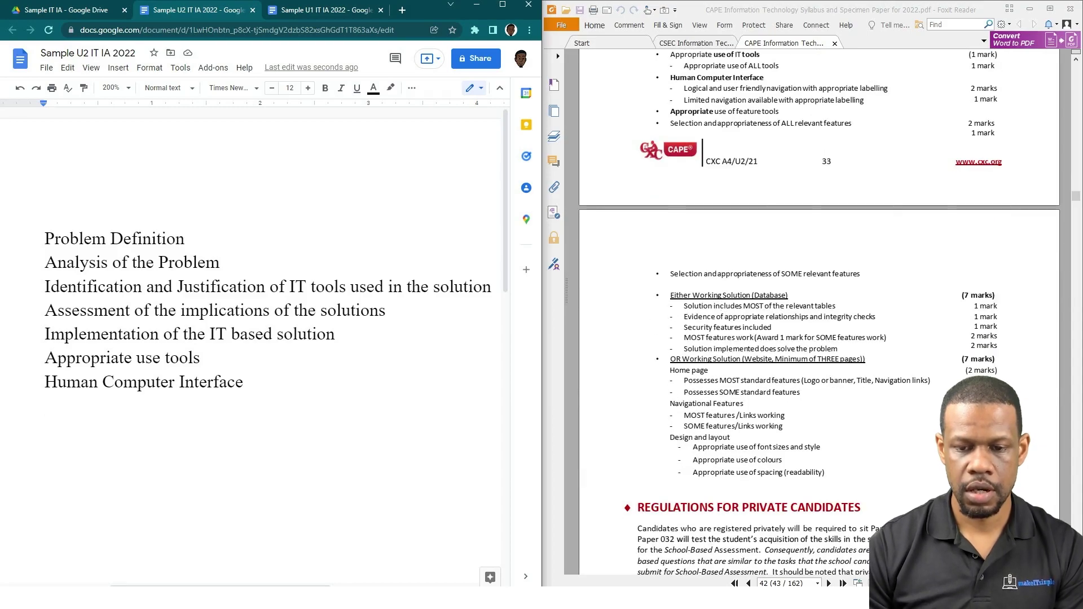
key("shift+Left")
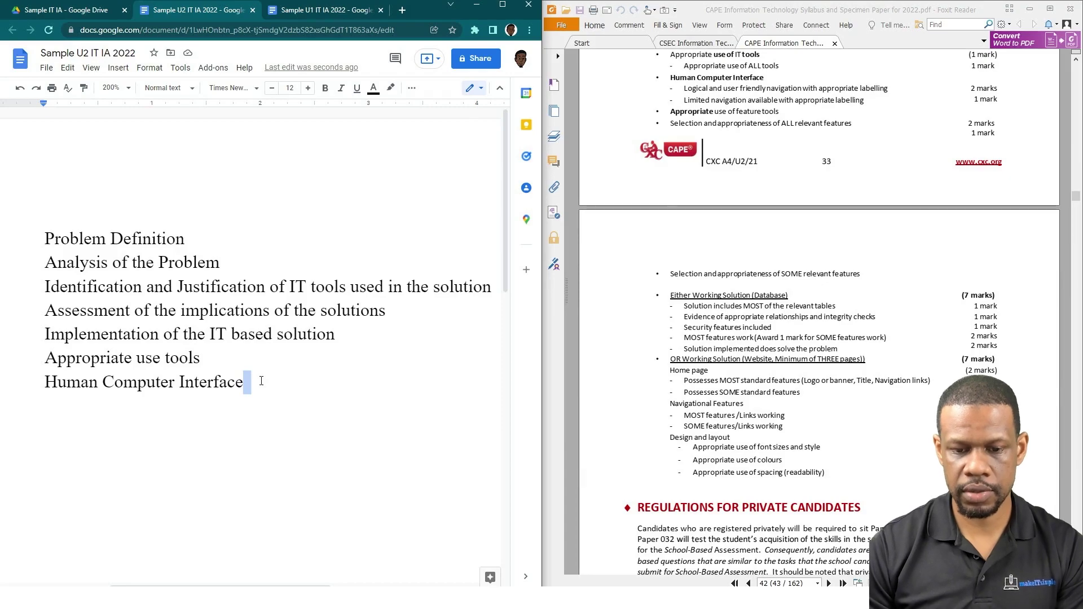
key("Right")
Add 'Appropriate use of feature tools', correcting its misspelling, then 'Working Solution'
type("A")
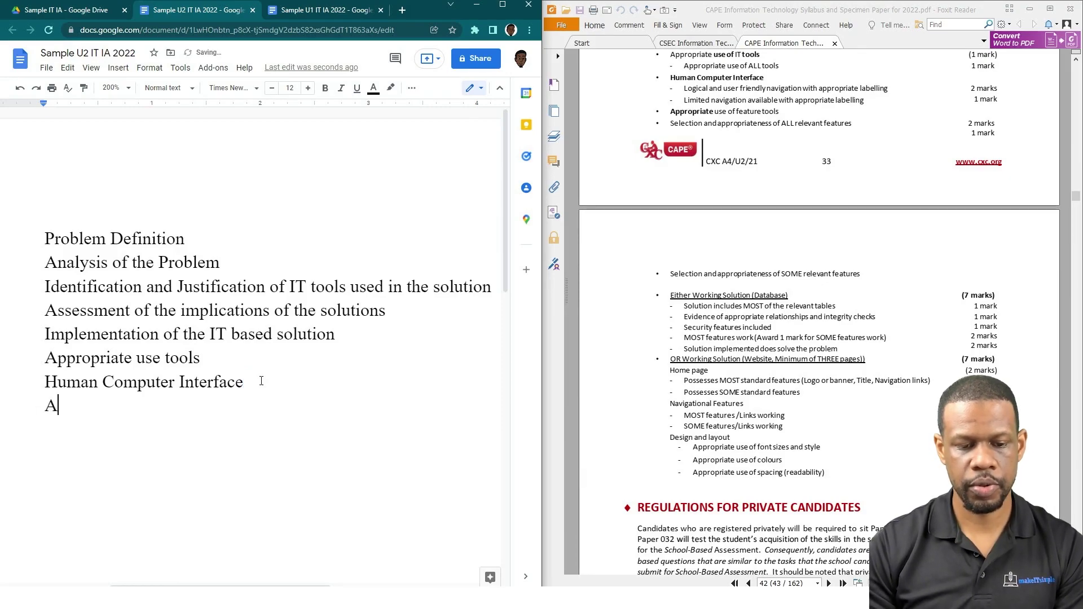
type("pproprai")
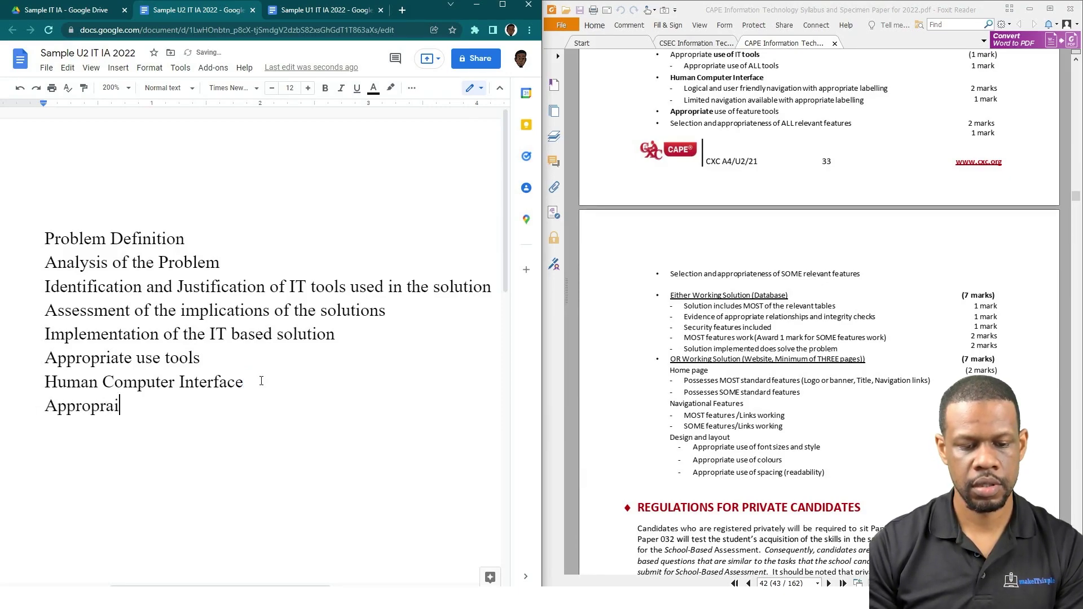
type("te use of feature tools")
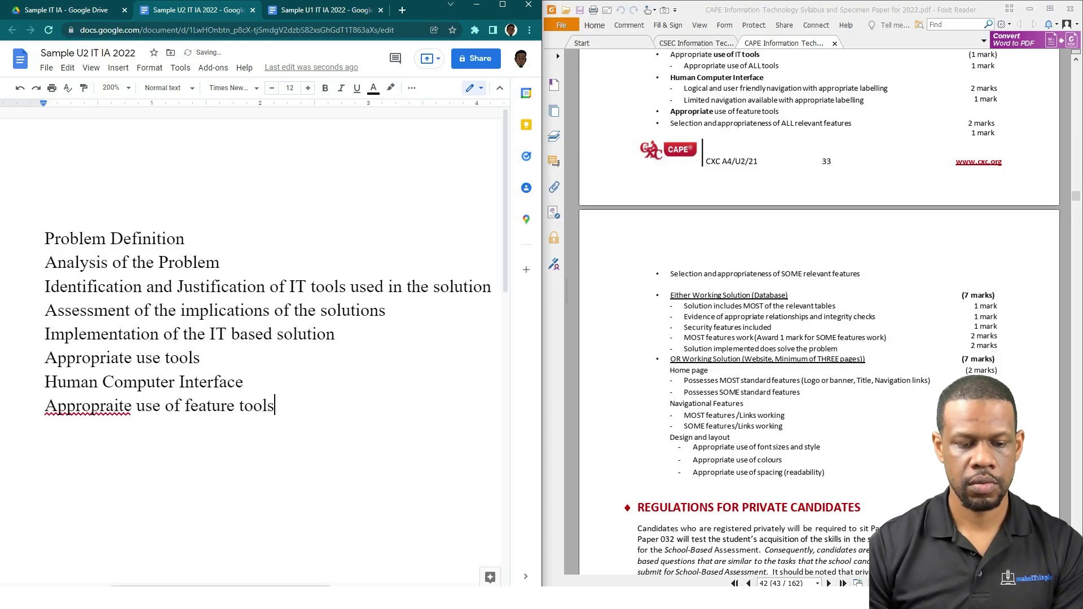
right_click(117, 416)
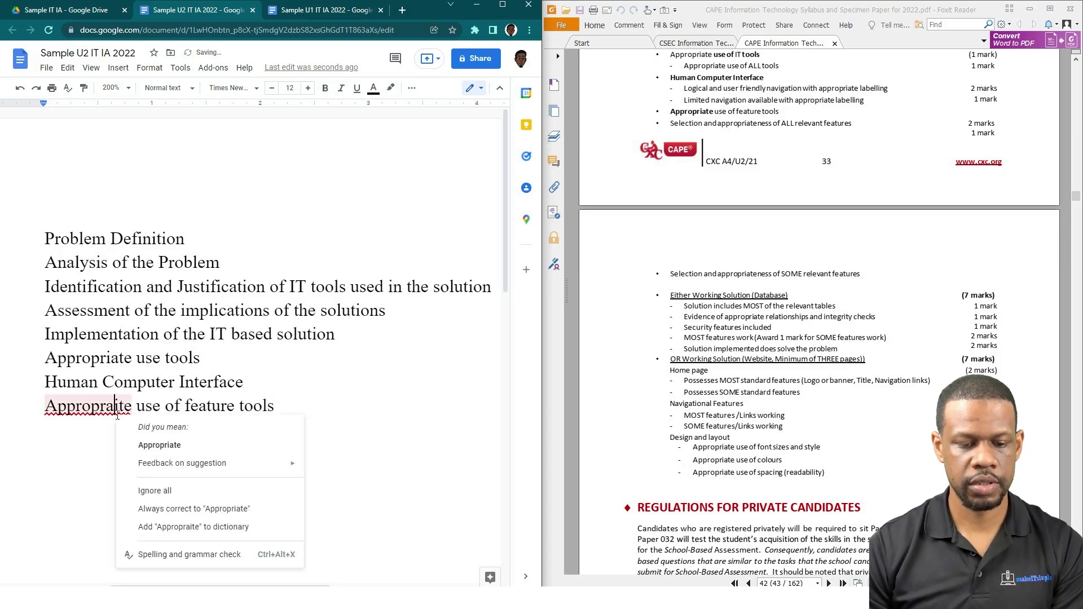
left_click(157, 445)
key("End")
key("shift+Right")
left_click(306, 406)
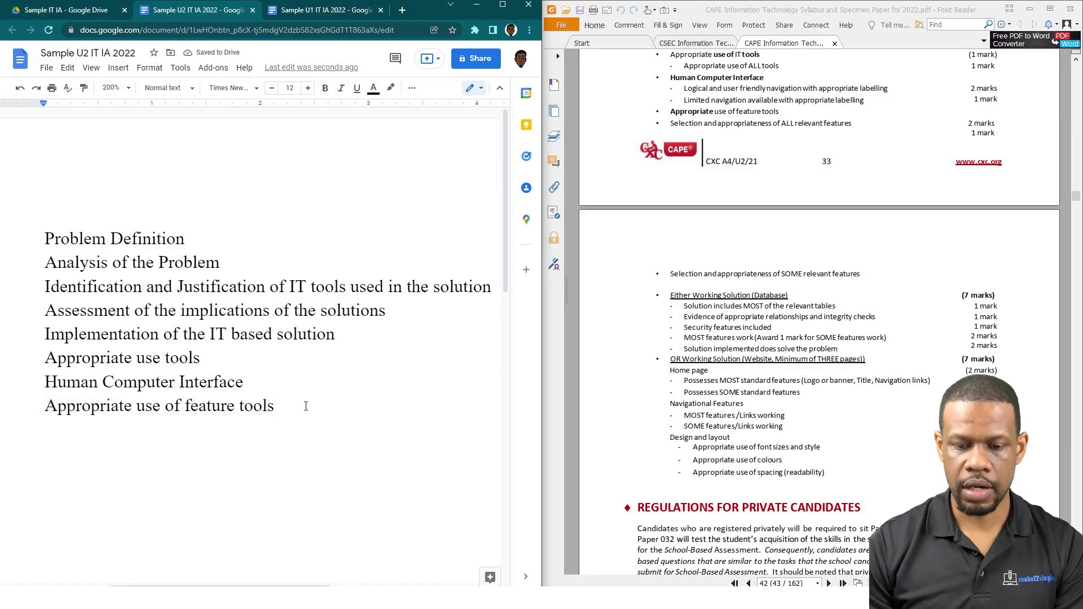
key("Return")
type("Wor")
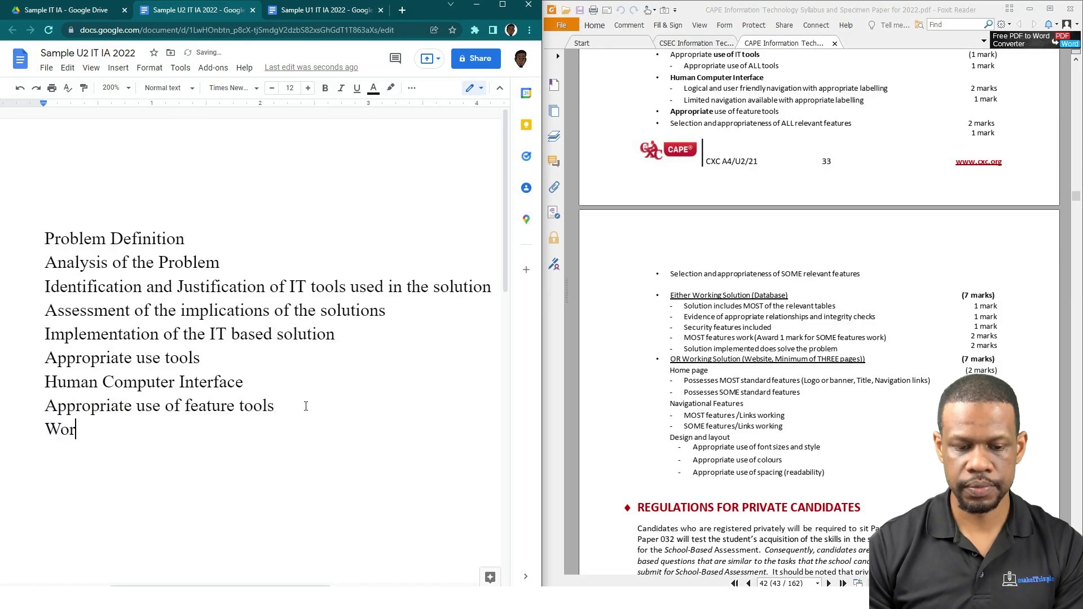
type("king Solution")
key("Return")
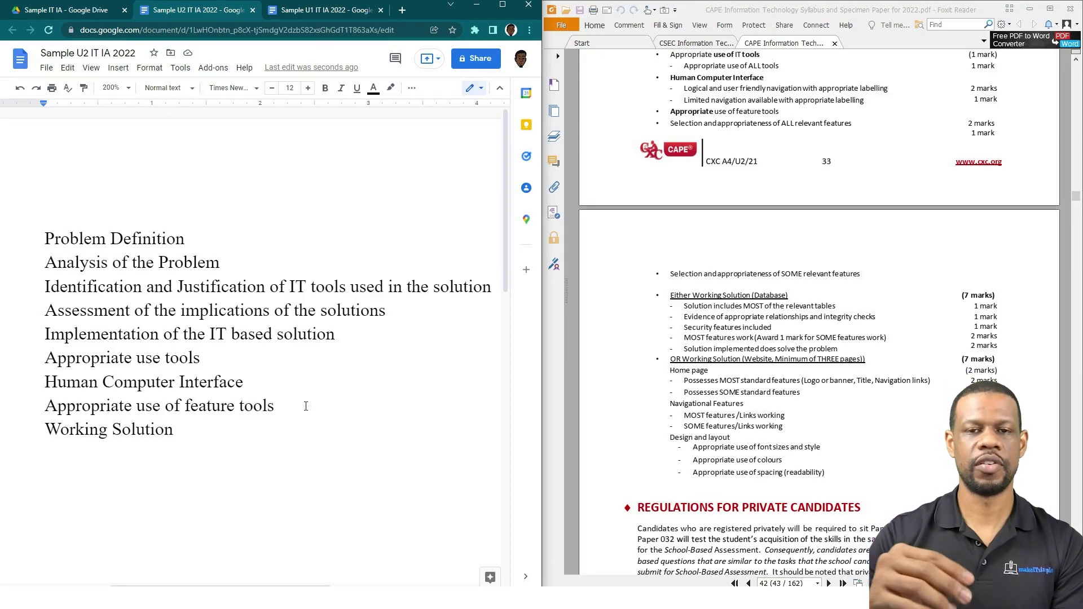
key("Return")
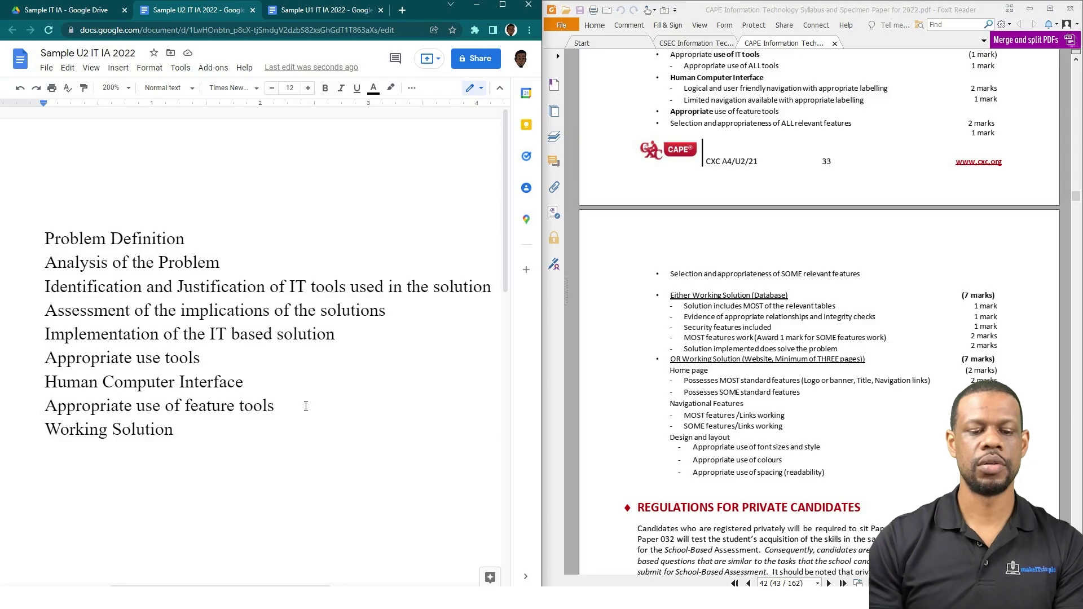
Extend the last heading to 'Working Solution for Website' and remove the extra line
left_click(199, 431)
type("for ")
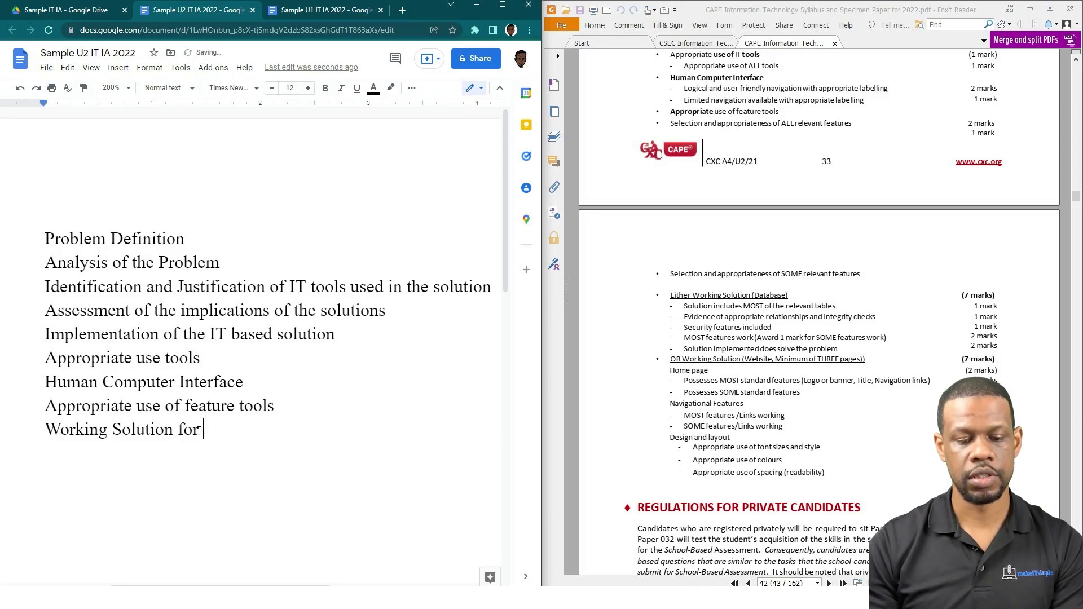
type("Database")
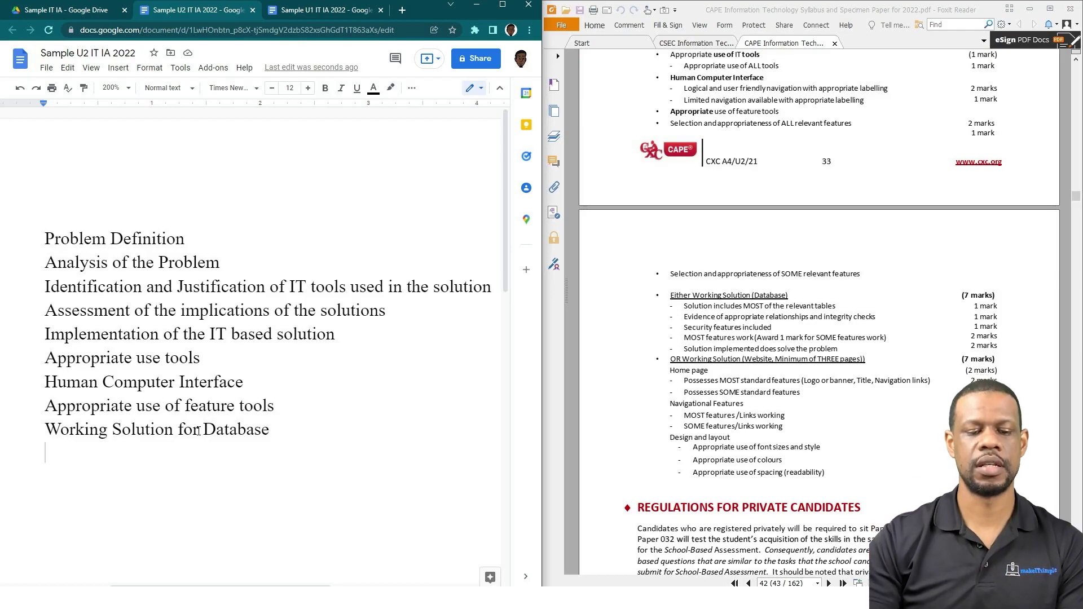
type("Working Solution")
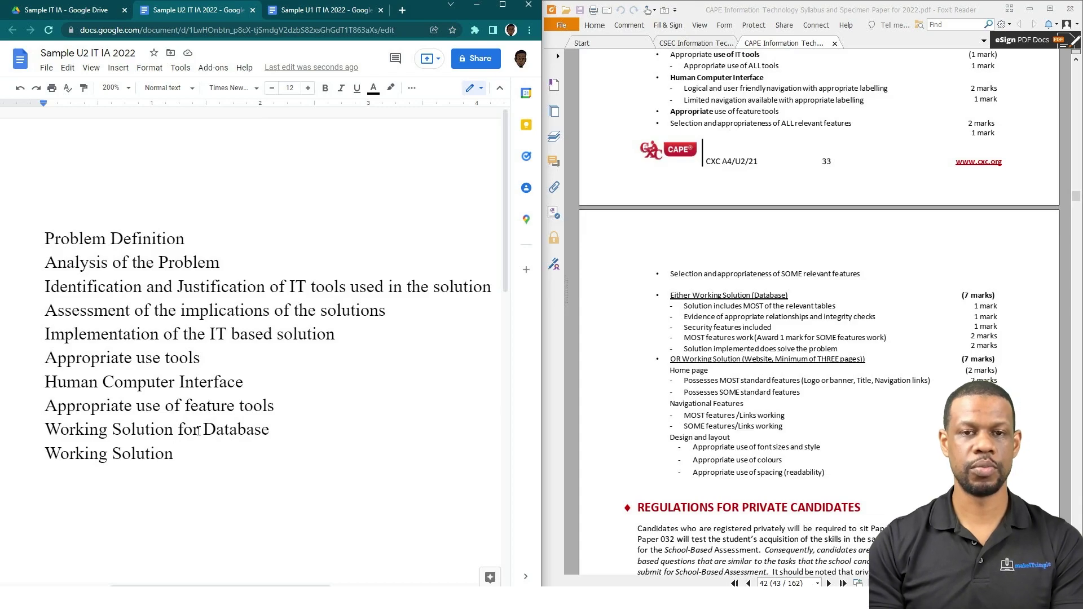
key("BackSpace")
key("BackSpace")
key("BackSpace")
key("BackSpace")
key("BackSpace")
key("BackSpace")
key("BackSpace")
key("BackSpace")
key("BackSpace")
key("BackSpace")
key("BackSpace")
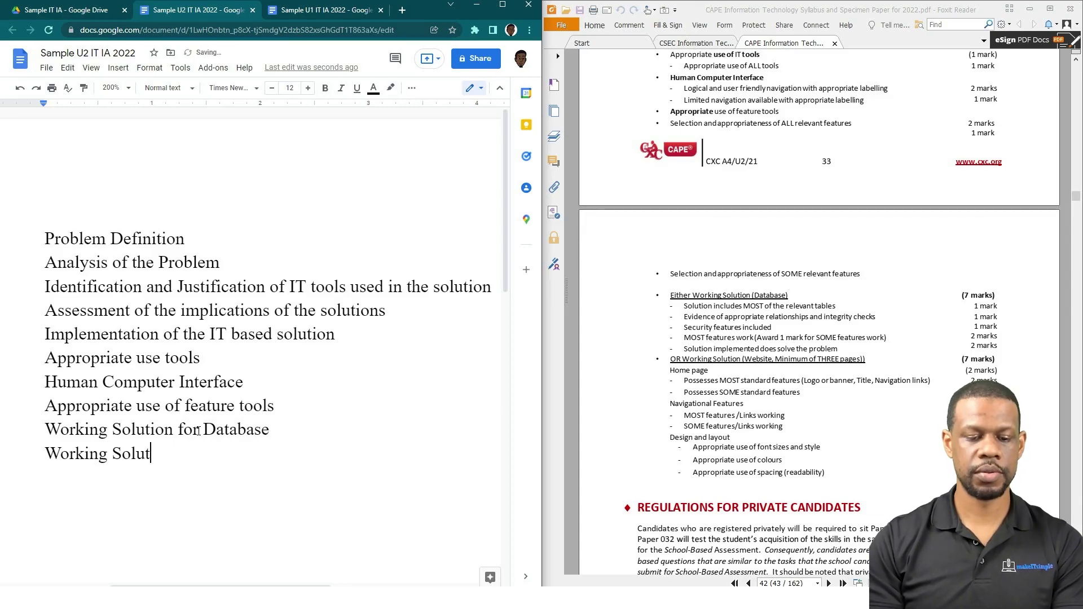
key("BackSpace")
key("BackSpace")
key("BackSpace")
key("BackSpace")
key("BackSpace")
key("BackSpace")
key("BackSpace")
key("BackSpace")
key("BackSpace")
key("BackSpace")
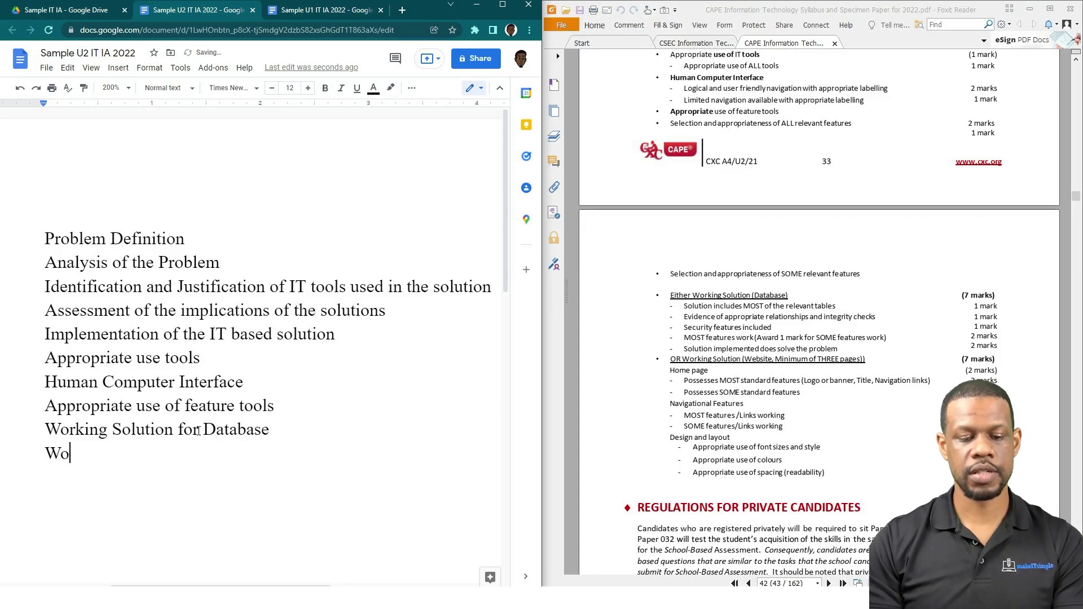
key("BackSpace")
key("BackSpace")
key("BackSpace")
key("BackSpace")
type("Website")
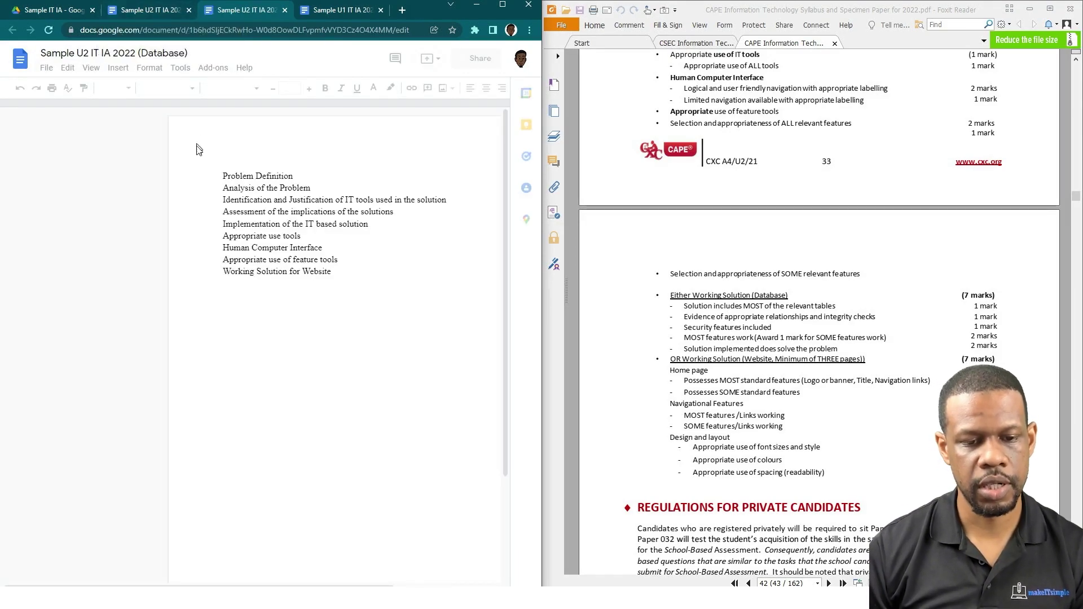
Zoom the Database copy of the document to 200%
left_click(169, 88)
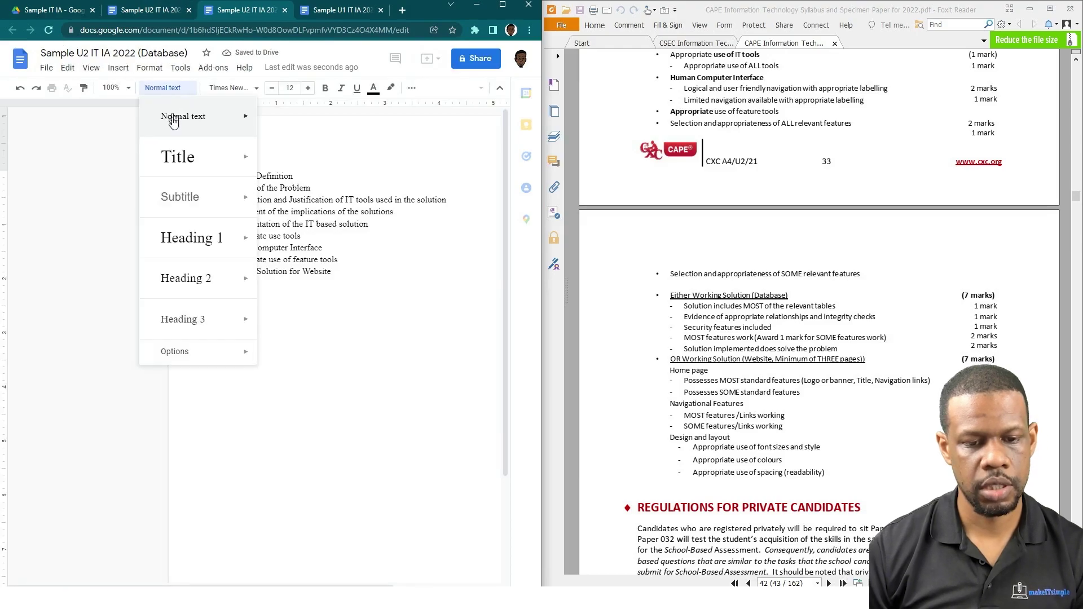
left_click(123, 89)
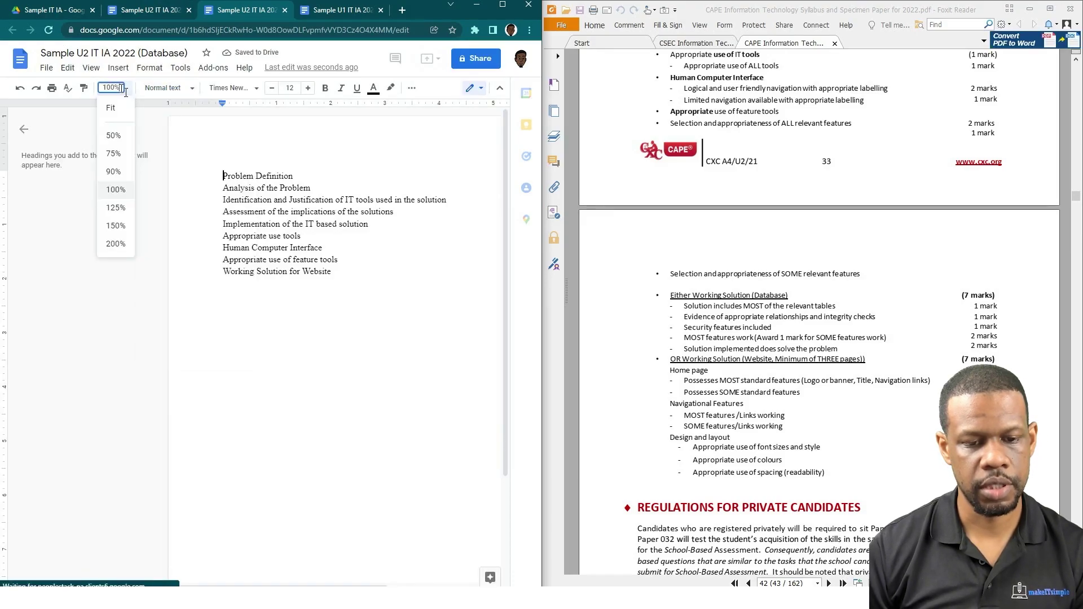
left_click(116, 244)
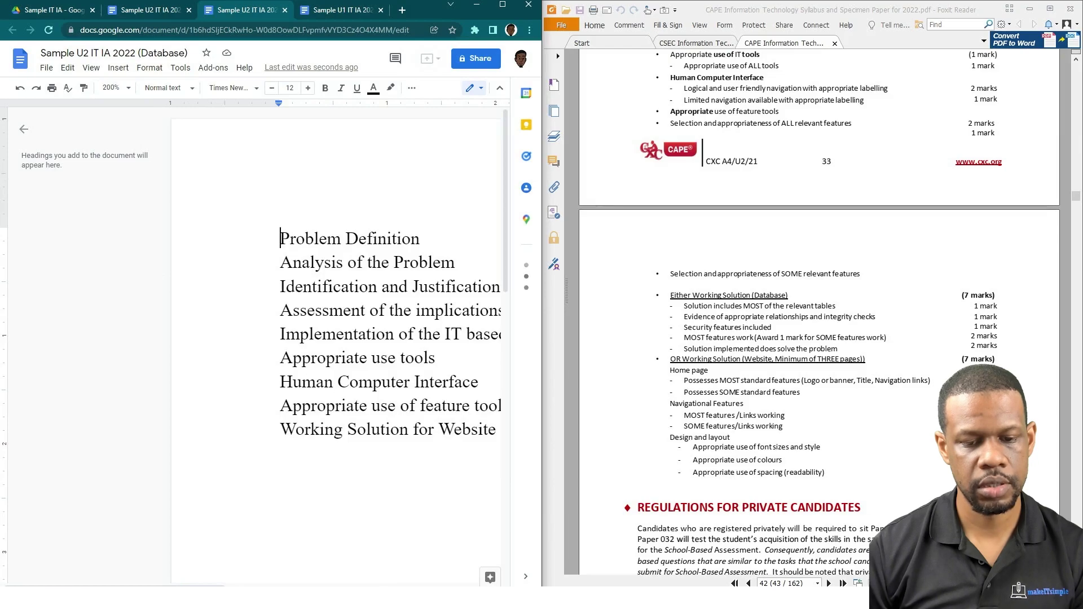
Replace 'Website' with 'Database' so the last line reads 'Working Solution for Database'
left_click_drag(284, 435, 263, 430)
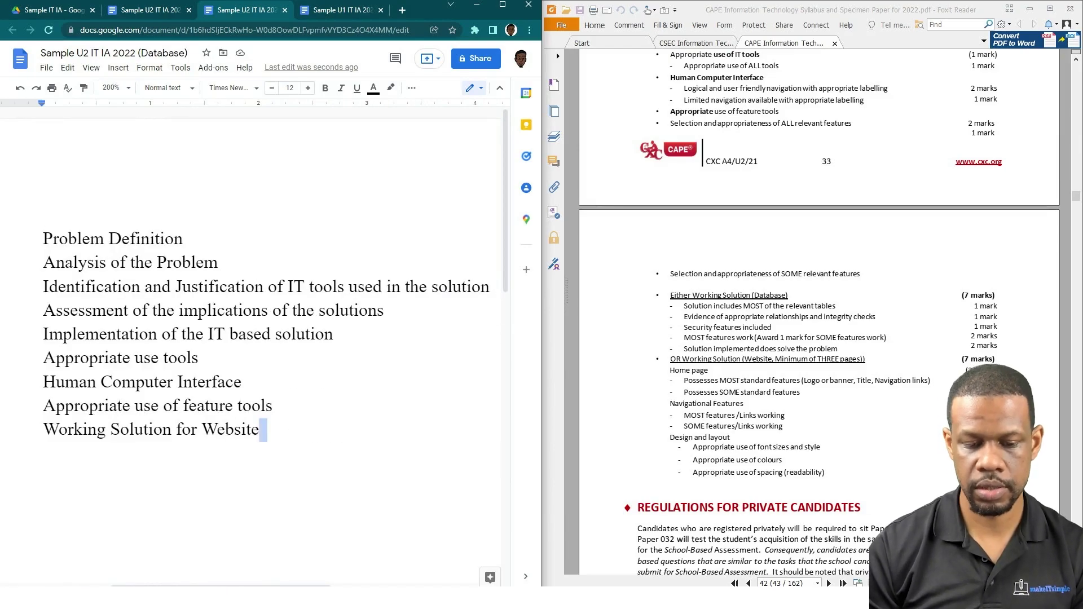
key("BackSpace")
key("BackSpace")
key("BackSpace")
key("BackSpace")
key("BackSpace")
key("BackSpace")
key("BackSpace")
key("BackSpace")
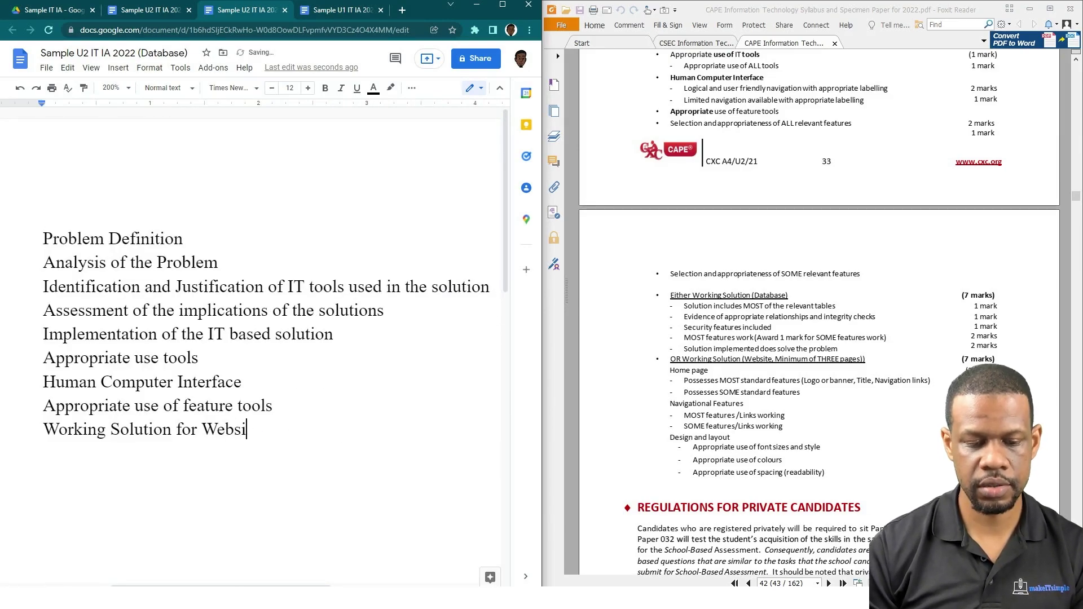
type("Da")
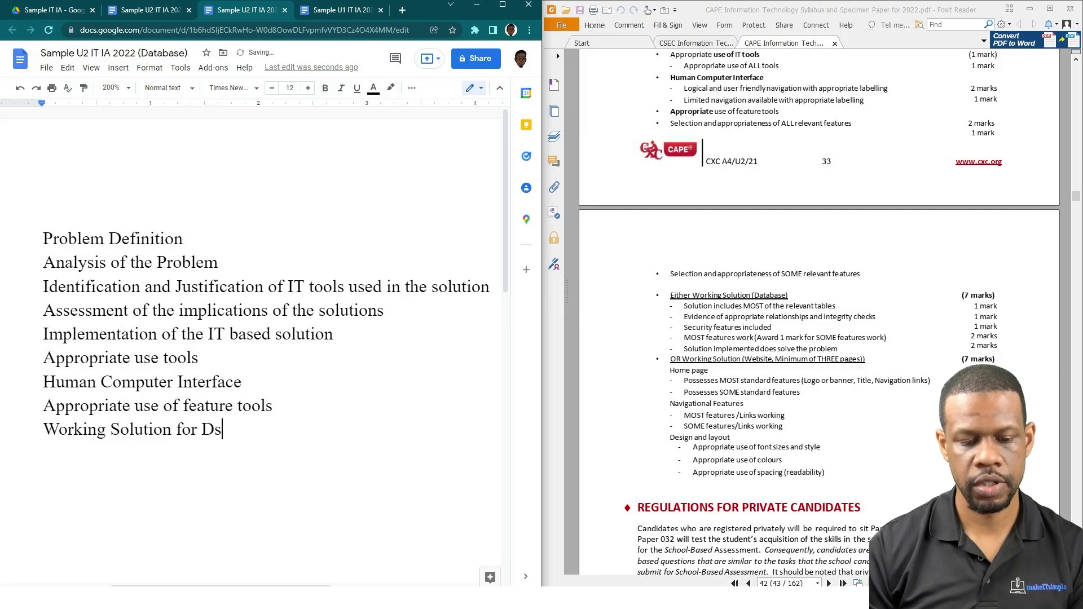
type("tabase")
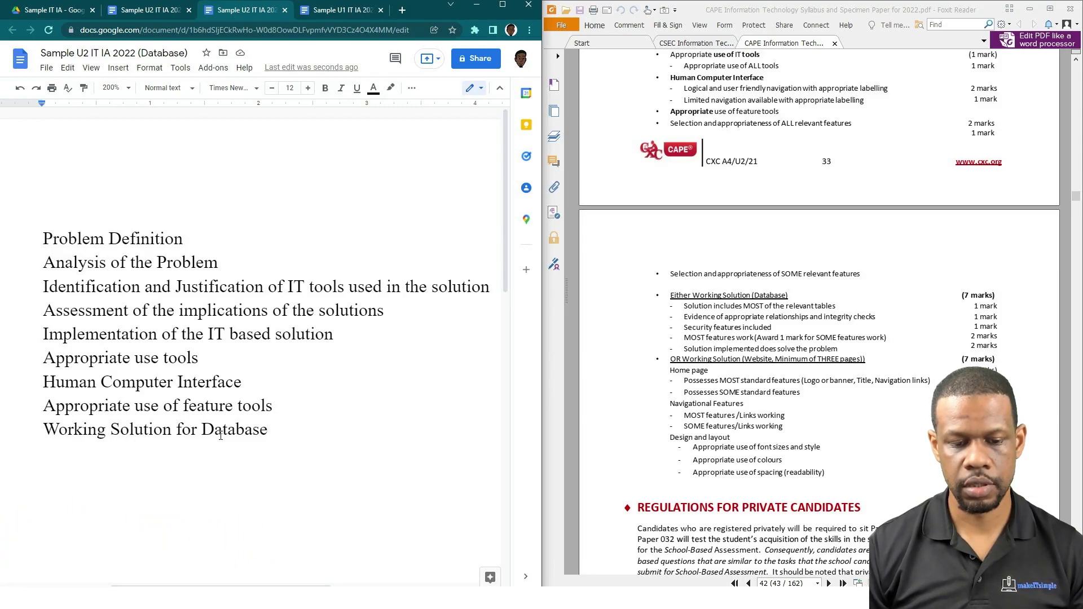
scroll(756, 347, "up", 10)
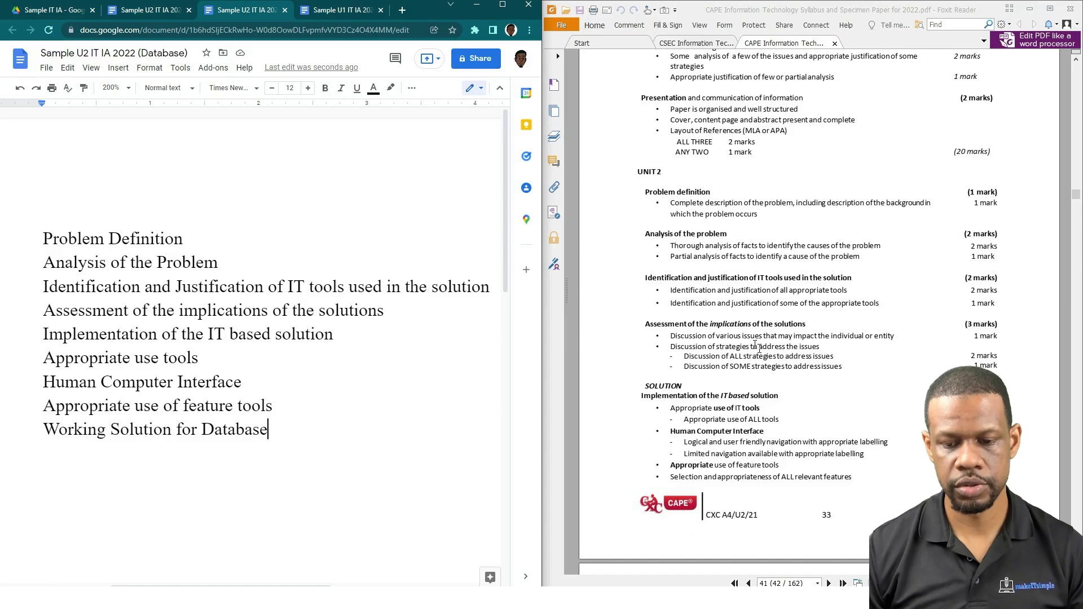
scroll(756, 346, "down", 1)
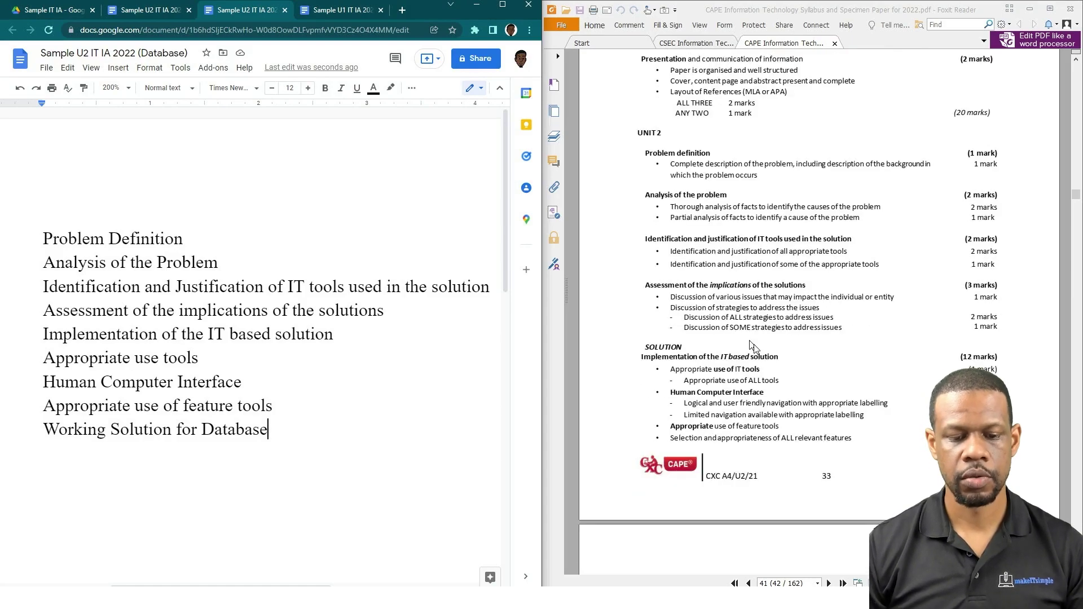
In the Website copy, add a 'Home page' line below Working Solution for Website
left_click(152, 10)
key("ctrl+End")
key("Return")
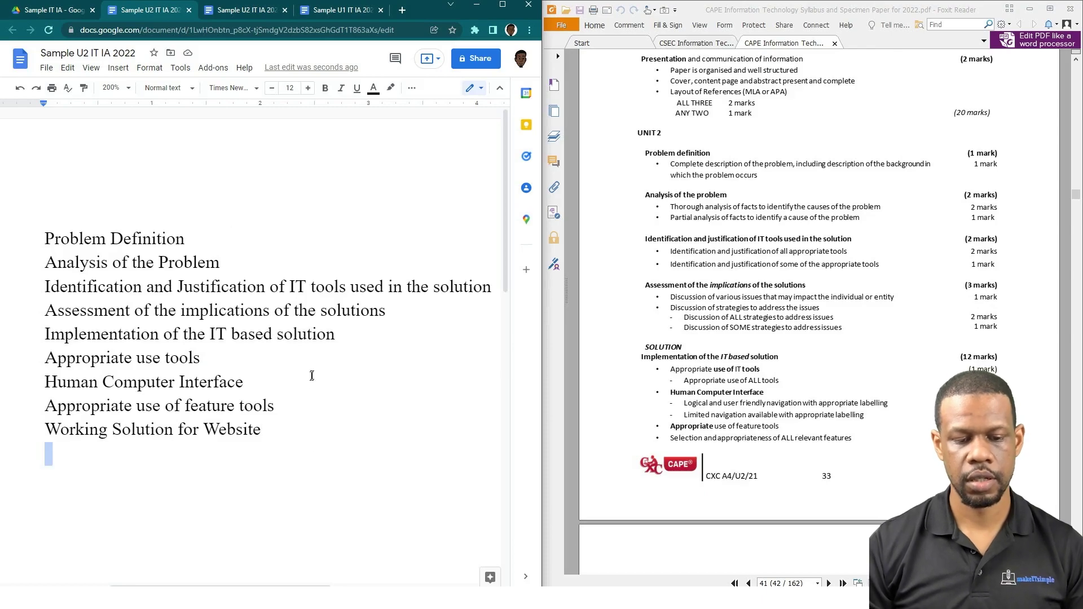
key("BackSpace")
key("BackSpace")
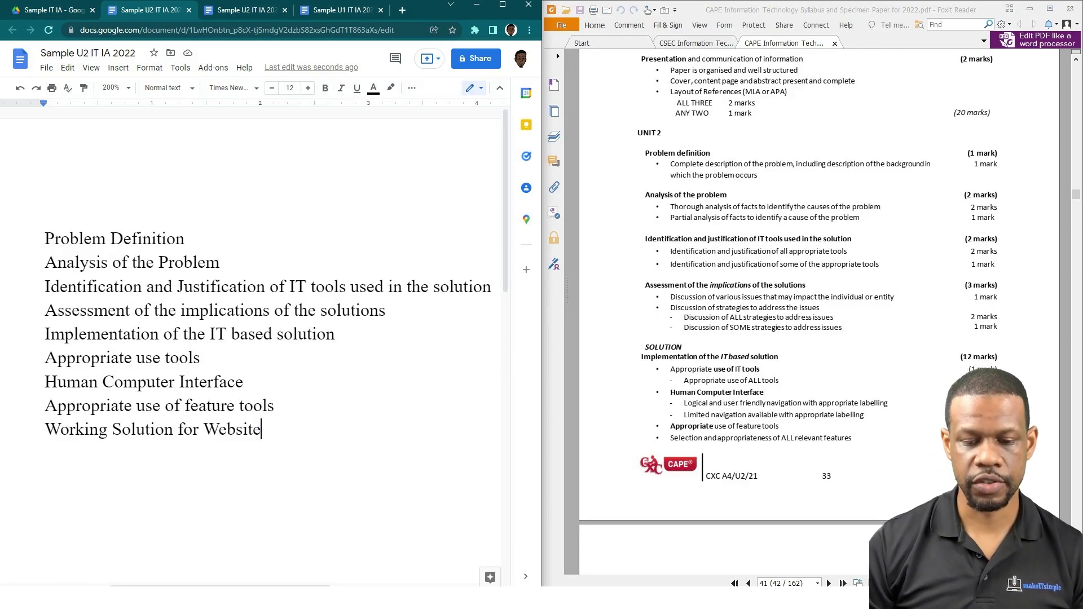
scroll(826, 308, "down", 6)
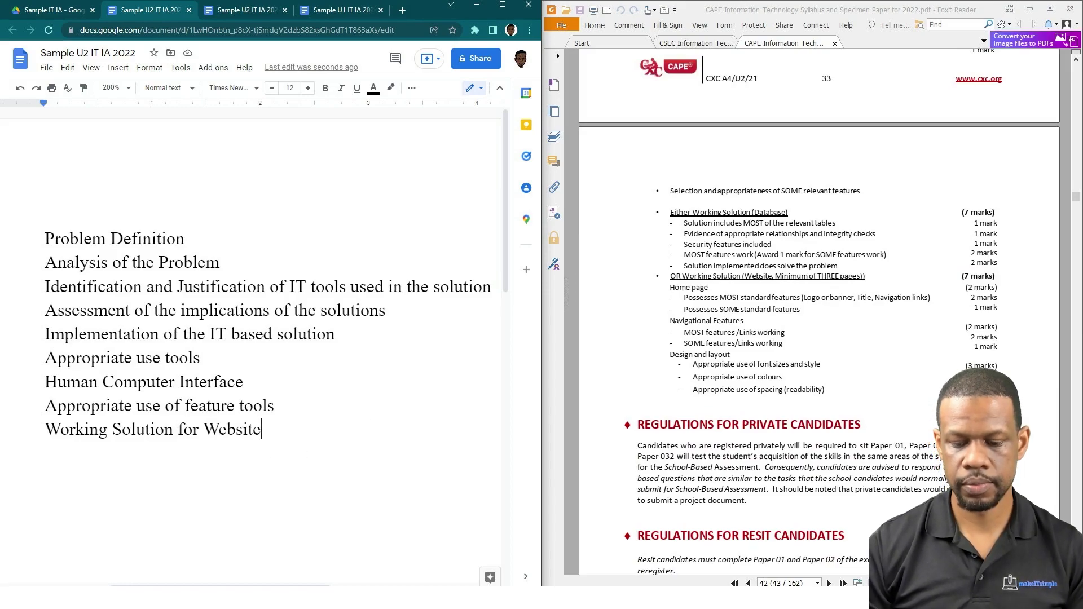
key("Return")
type("Home page")
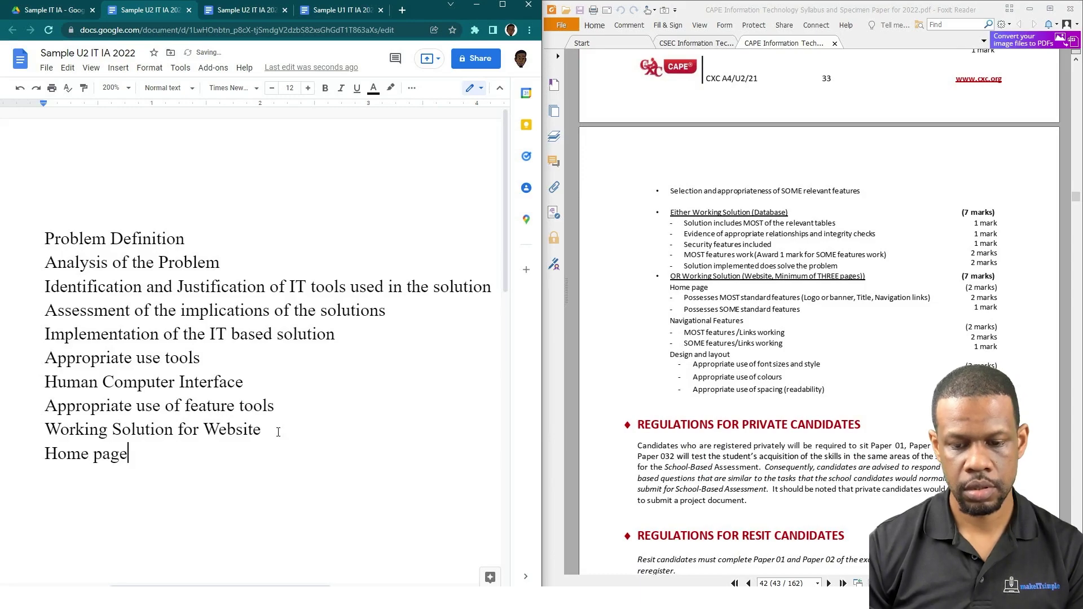
key("Return")
Add 'Navigational features', 'Design and Layout' and 'Appendix' as the following lines
type("N")
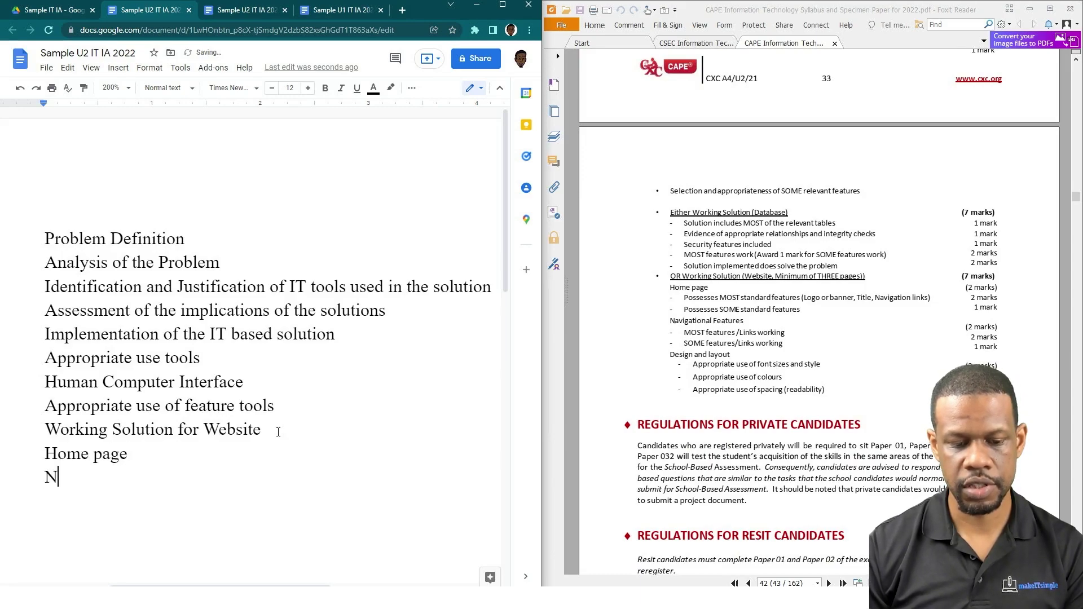
type("avigational Features")
key("Return")
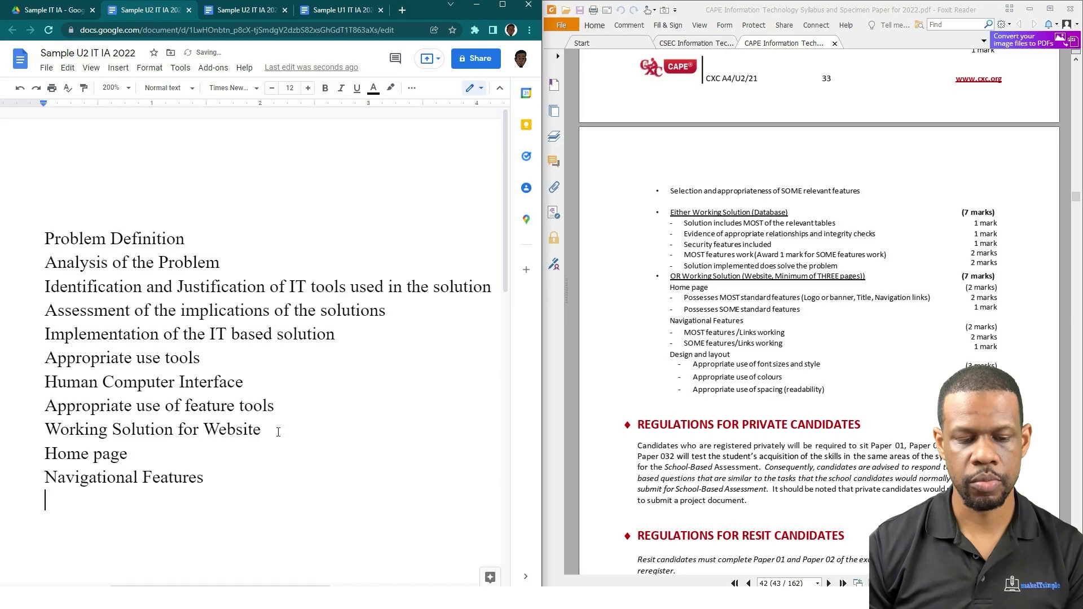
key("BackSpace")
key("BackSpace")
key("BackSpace")
key("BackSpace")
key("BackSpace")
key("BackSpace")
key("BackSpace")
key("BackSpace")
key("BackSpace")
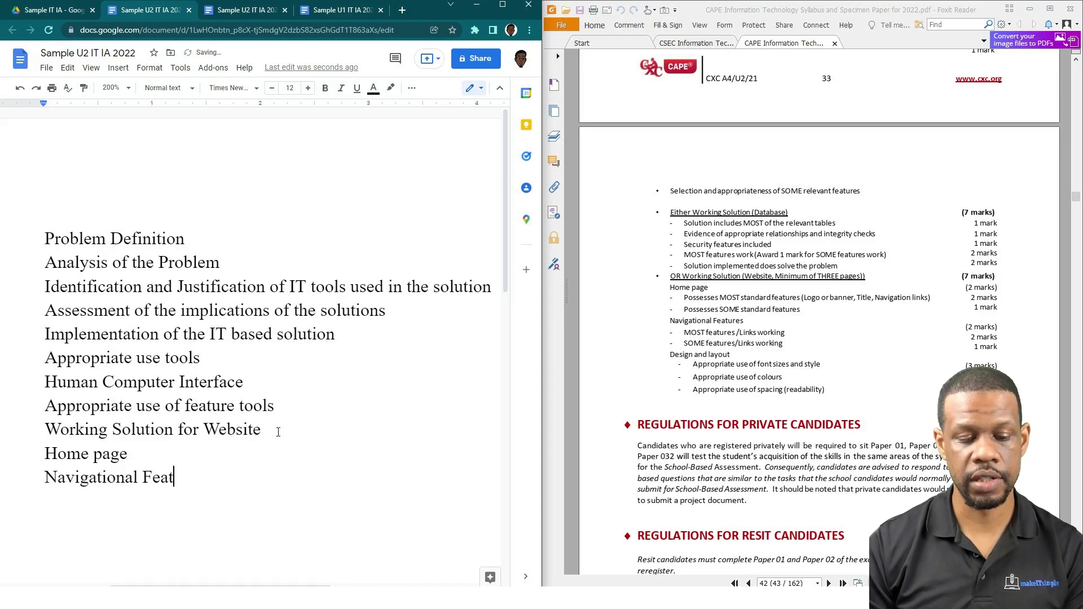
type("features")
key("Return")
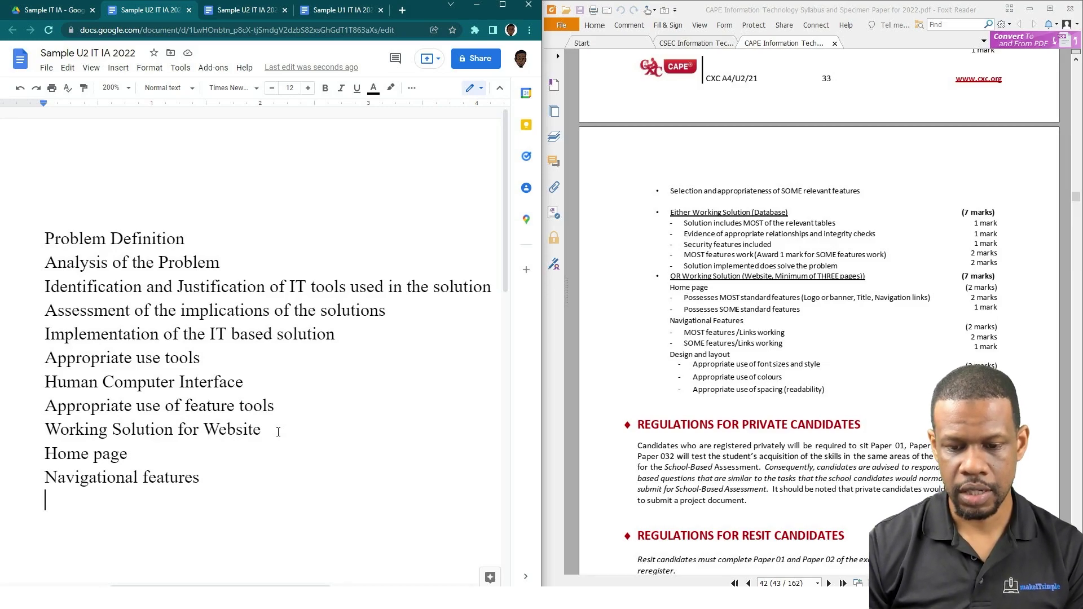
type("Design and Layout")
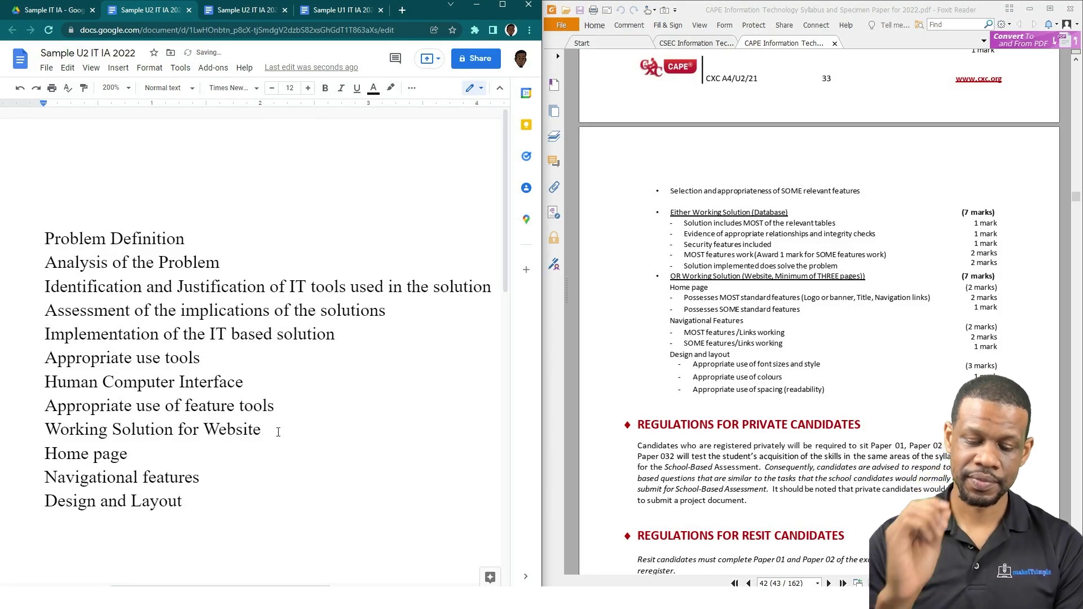
key("Return")
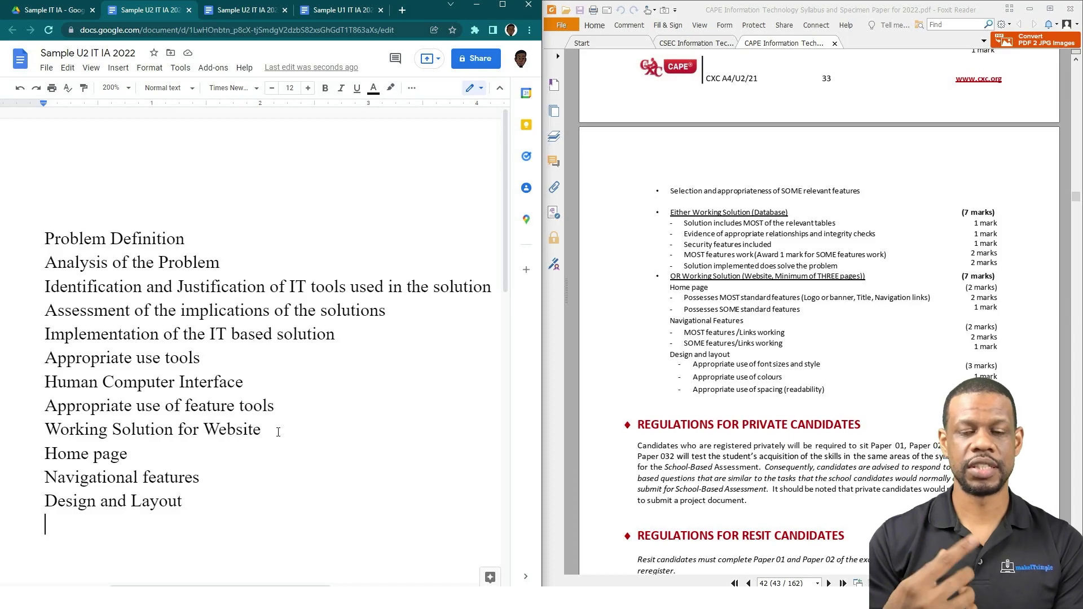
type("A")
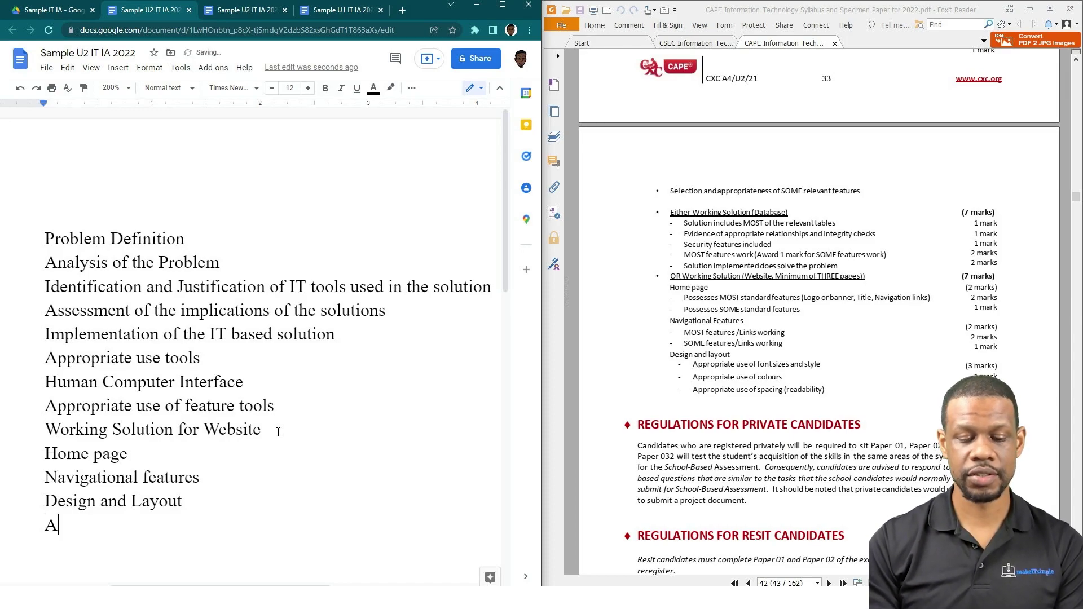
type("ppendix")
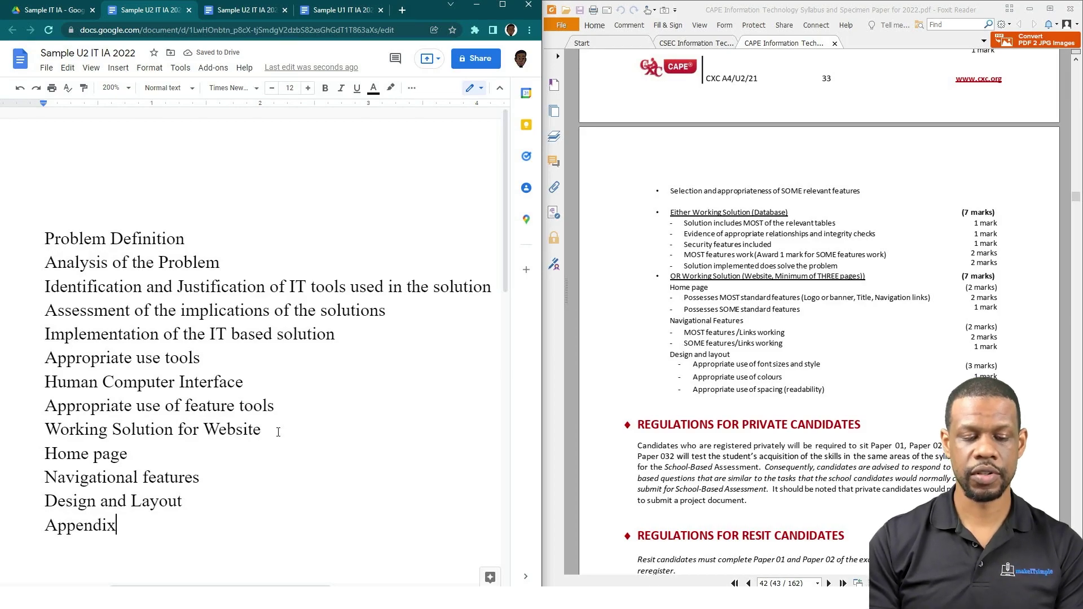
key("ctrl+Home")
Apply the Heading 1 style to every line from Problem Definition to Appendix
left_click_drag(45, 239, 117, 530)
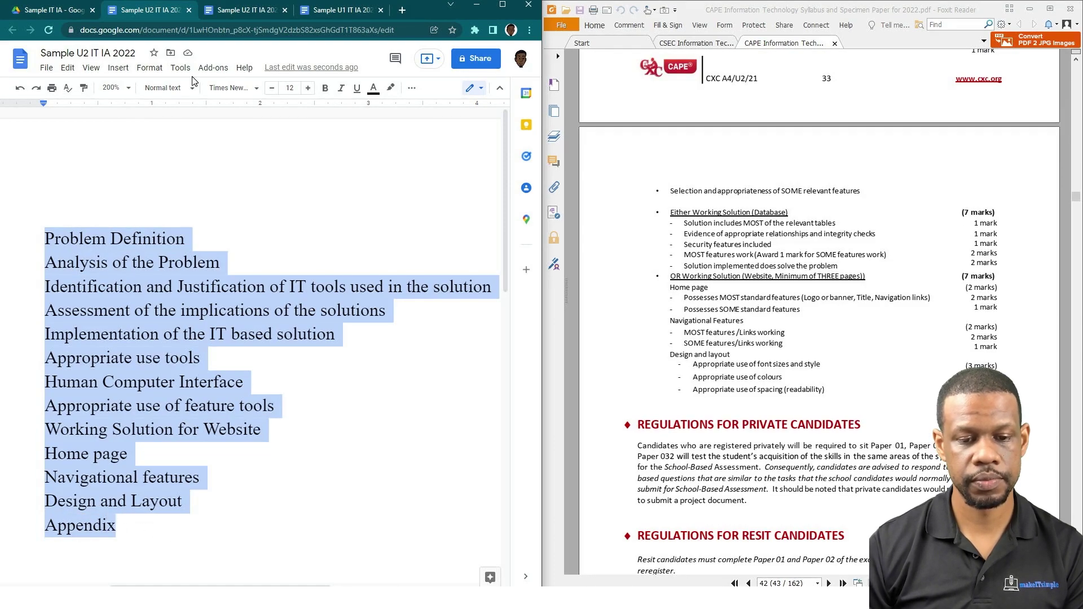
left_click(169, 88)
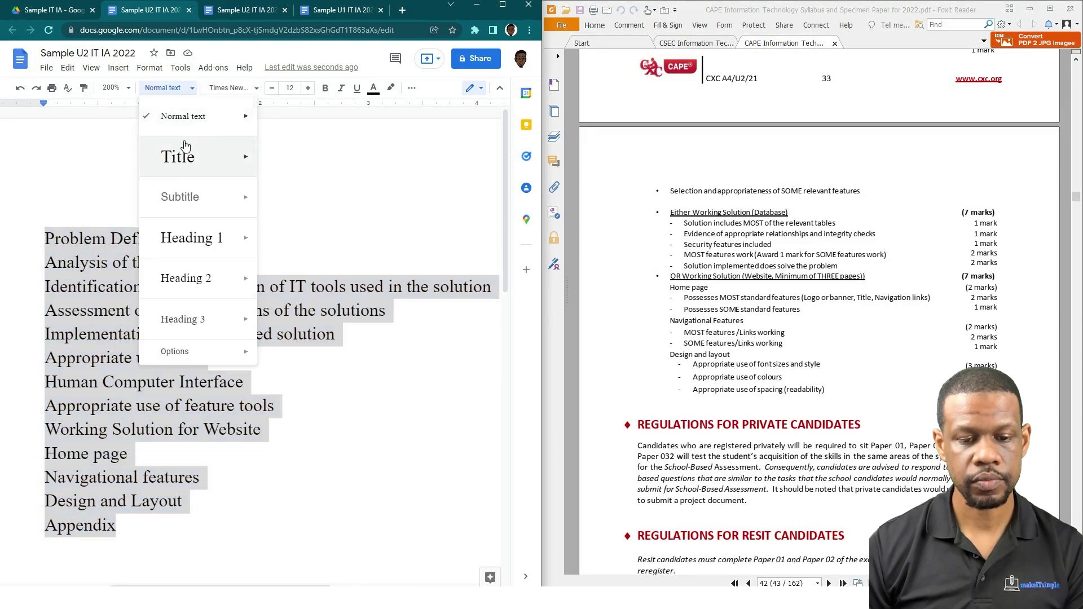
left_click(190, 237)
scroll(254, 339, "up", 12)
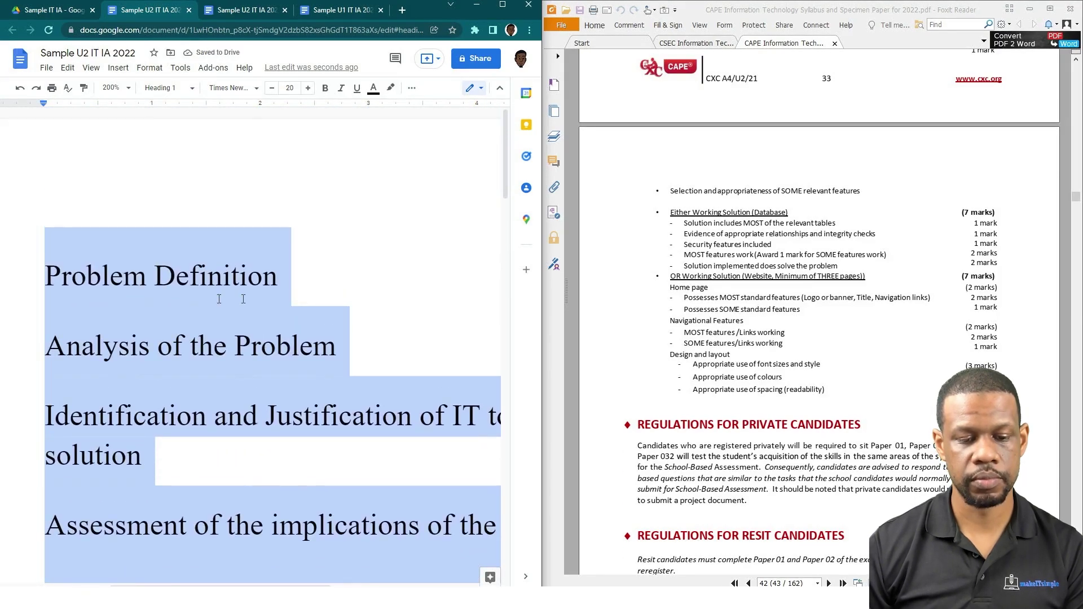
Deselect the headings and set the document zoom to 100%
left_click(56, 348)
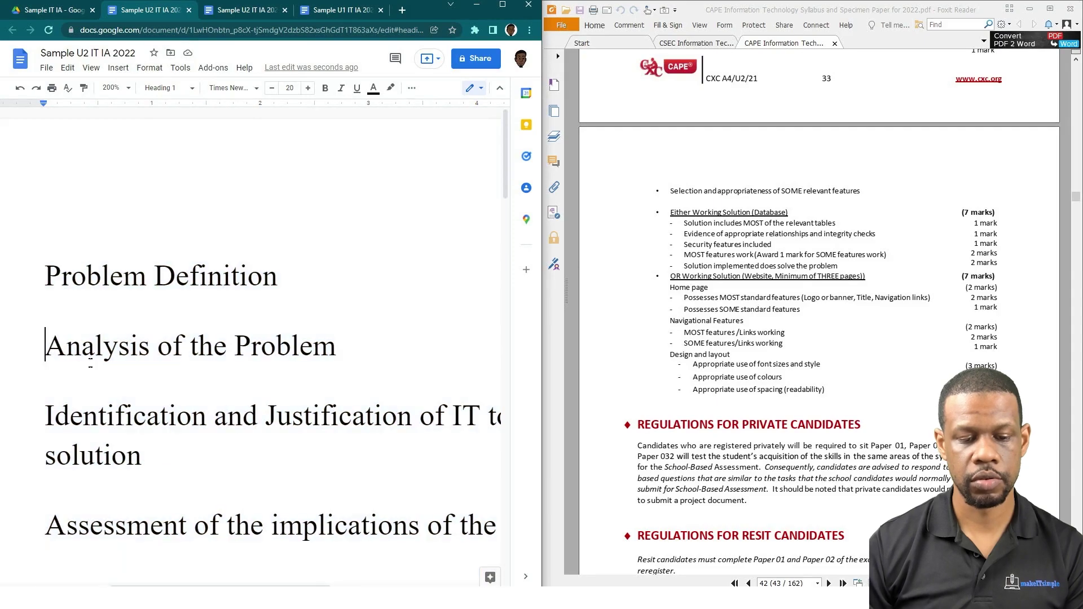
left_click(116, 87)
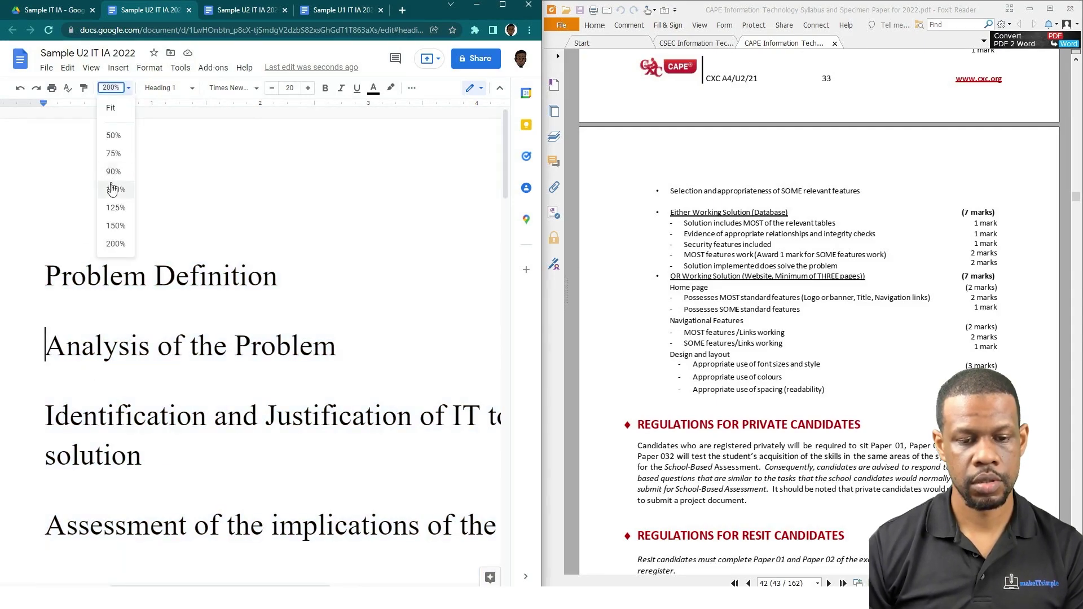
left_click(113, 186)
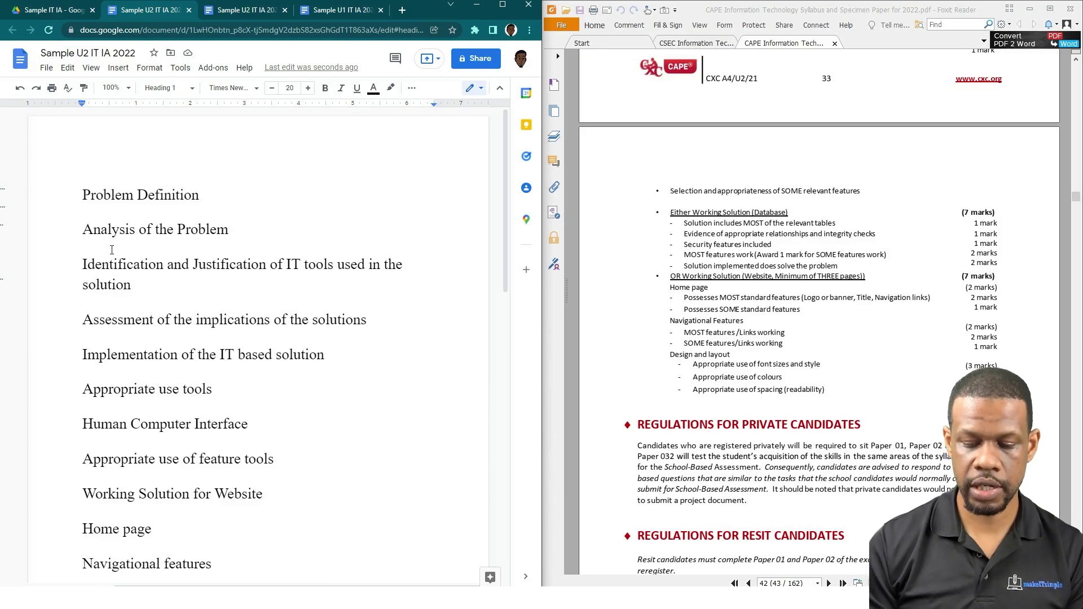
Insert page breaks before Analysis, Identification, Assessment and Implementation headings
key("ctrl+Return")
scroll(127, 343, "down", 3)
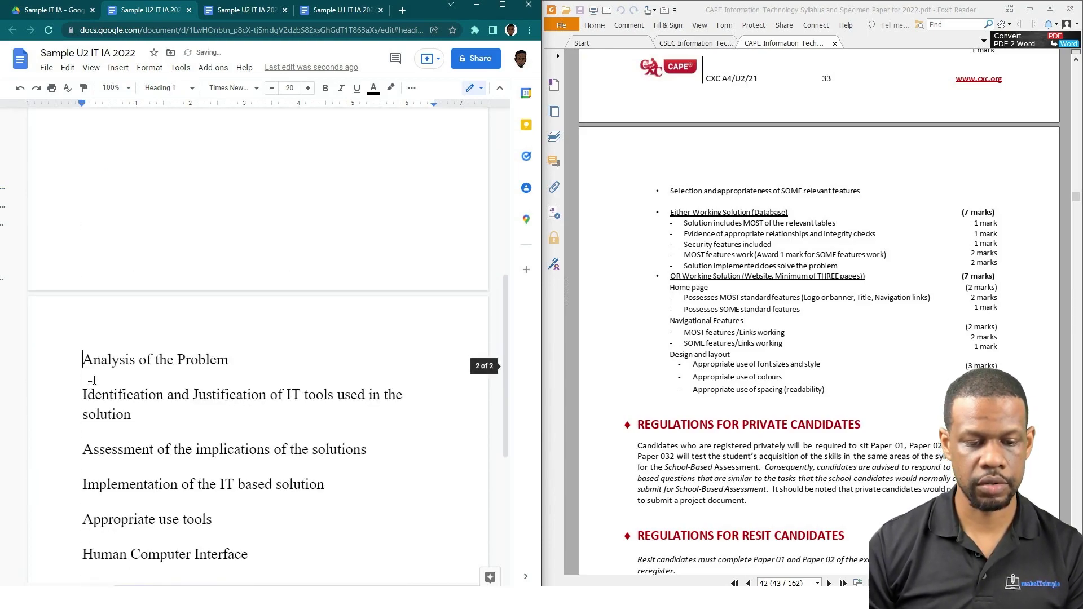
left_click(82, 395)
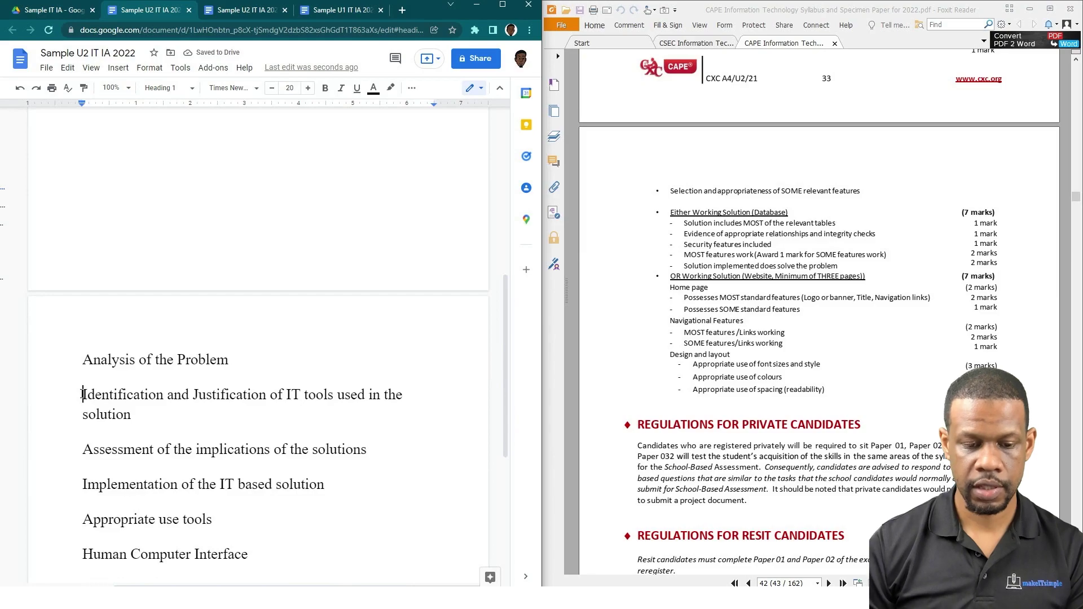
key("ctrl+Return")
scroll(82, 394, "down", 3)
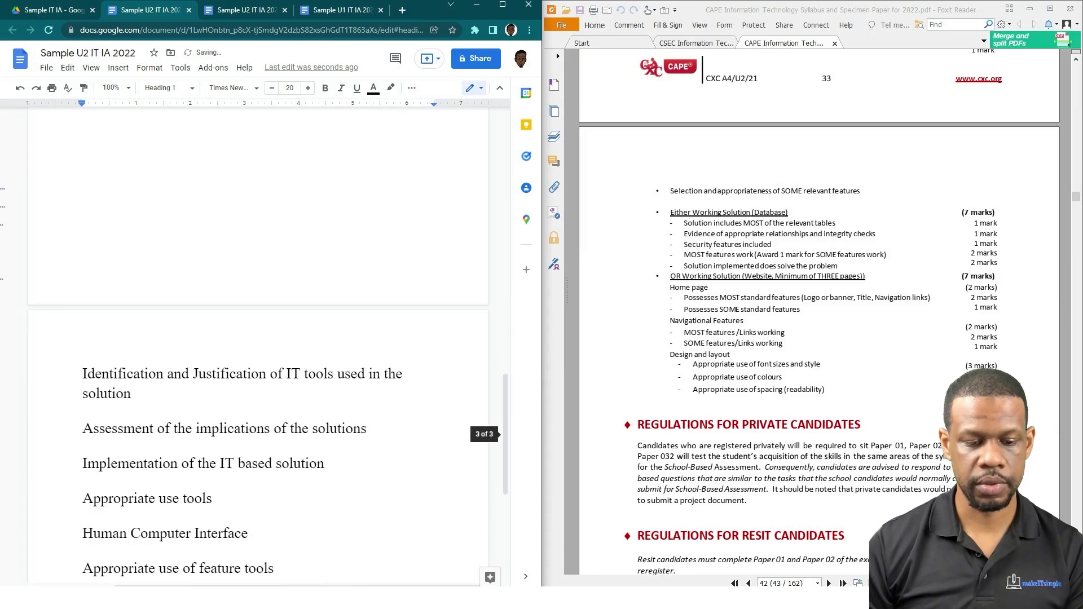
left_click(82, 428)
key("ctrl+Return")
scroll(82, 427, "down", 3)
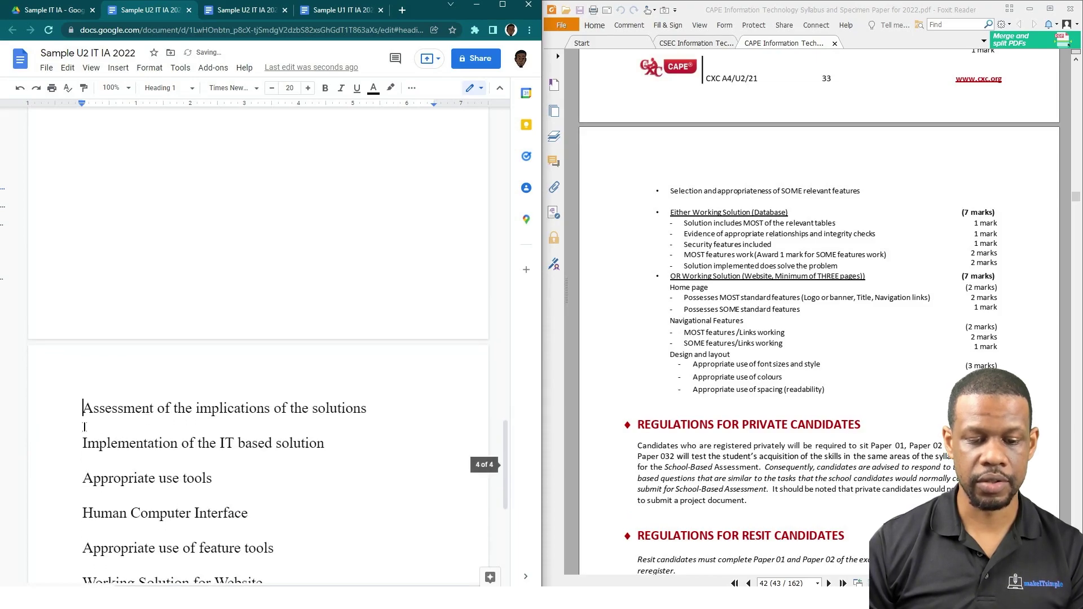
left_click(83, 443)
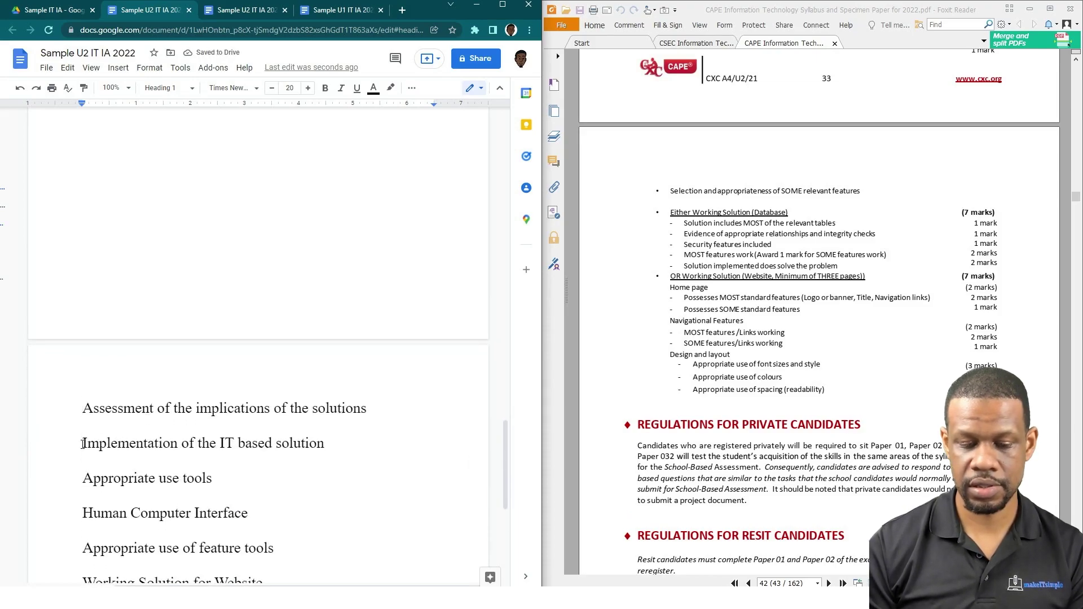
key("ctrl+Return")
Insert page breaks before Appropriate use tools, Human Computer Interface, feature tools and Working Solution for Website
scroll(82, 444, "down", 3)
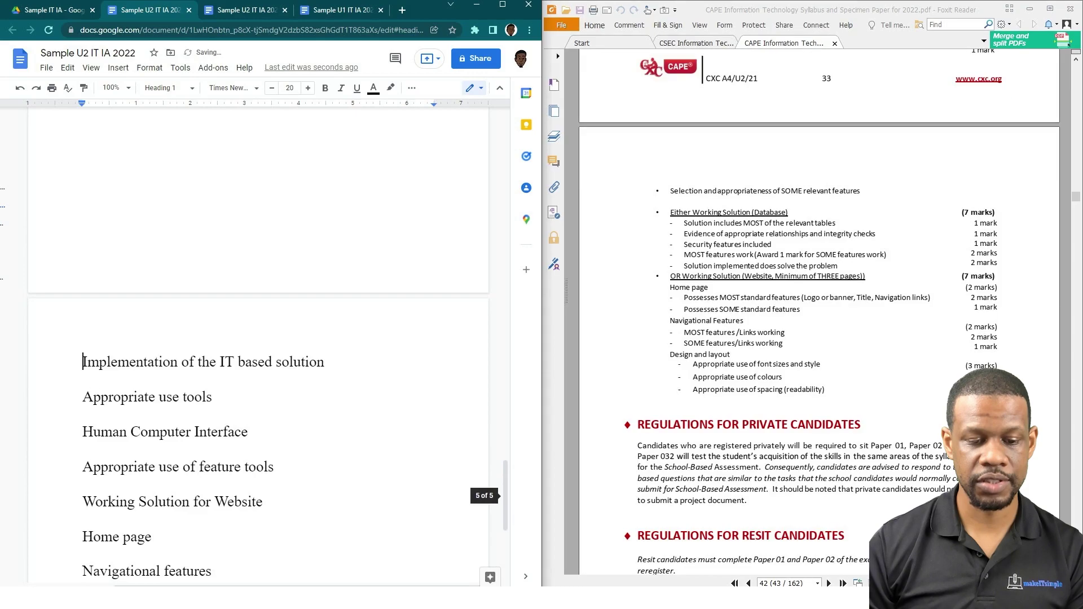
left_click(83, 404)
key("ctrl+Return")
scroll(82, 428, "down", 3)
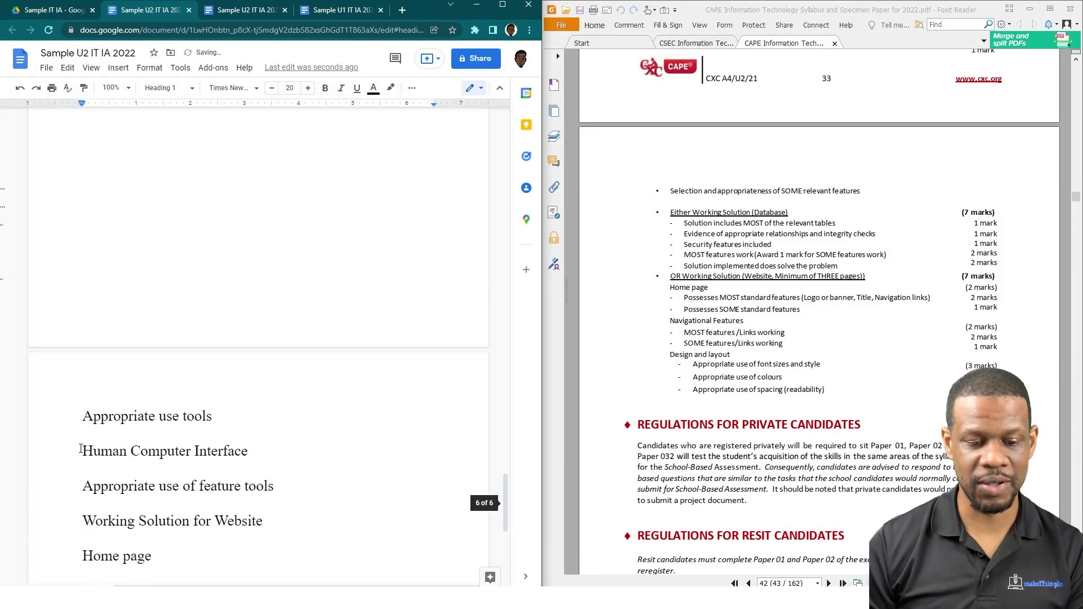
left_click(81, 449)
key("ctrl+Return")
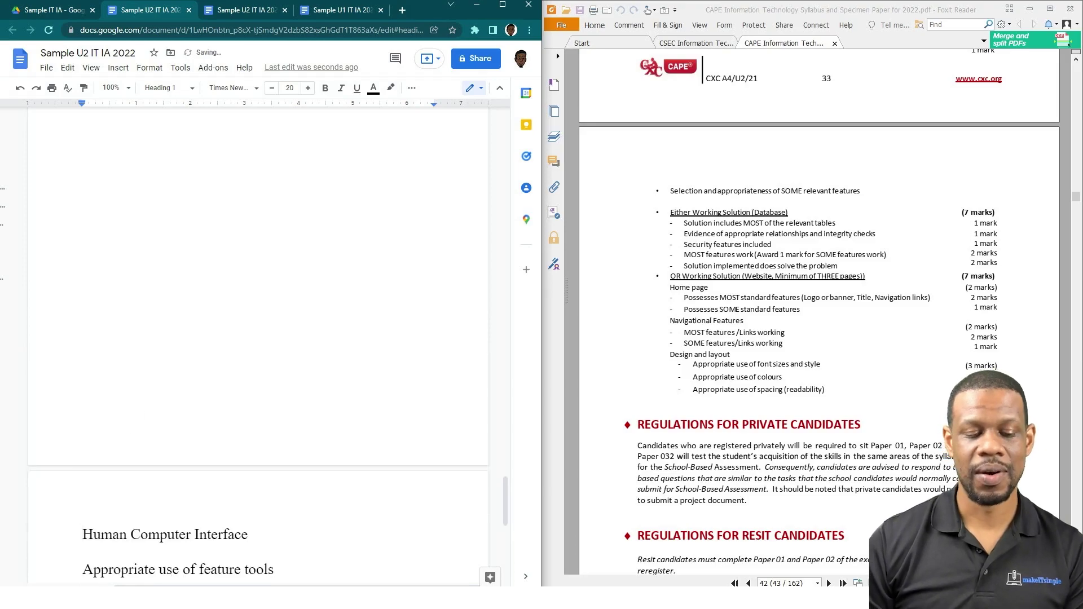
scroll(162, 326, "down", 3)
left_click(83, 387)
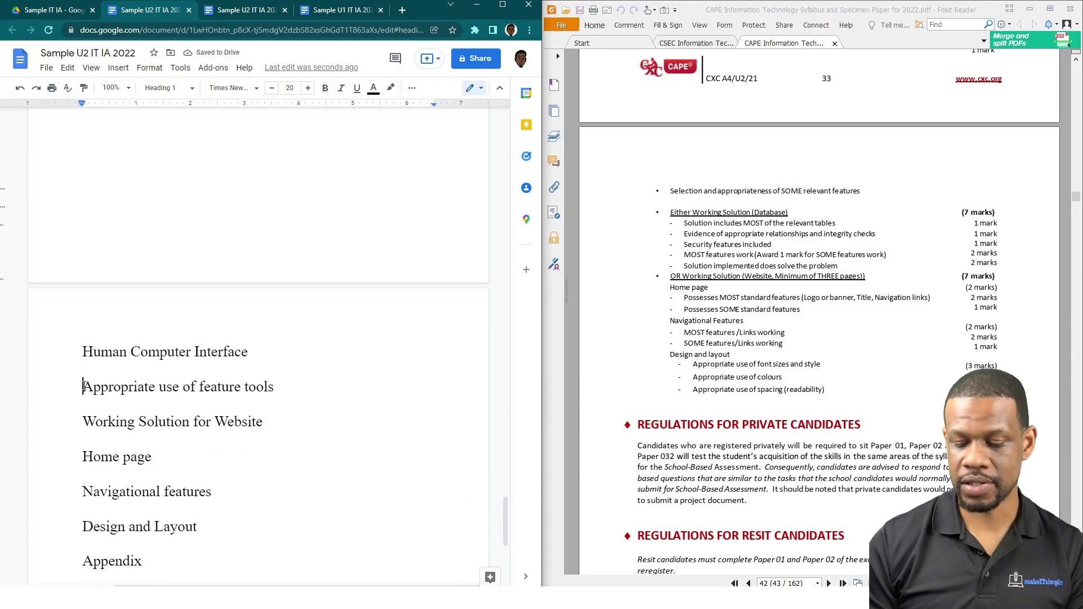
key("ctrl+Return")
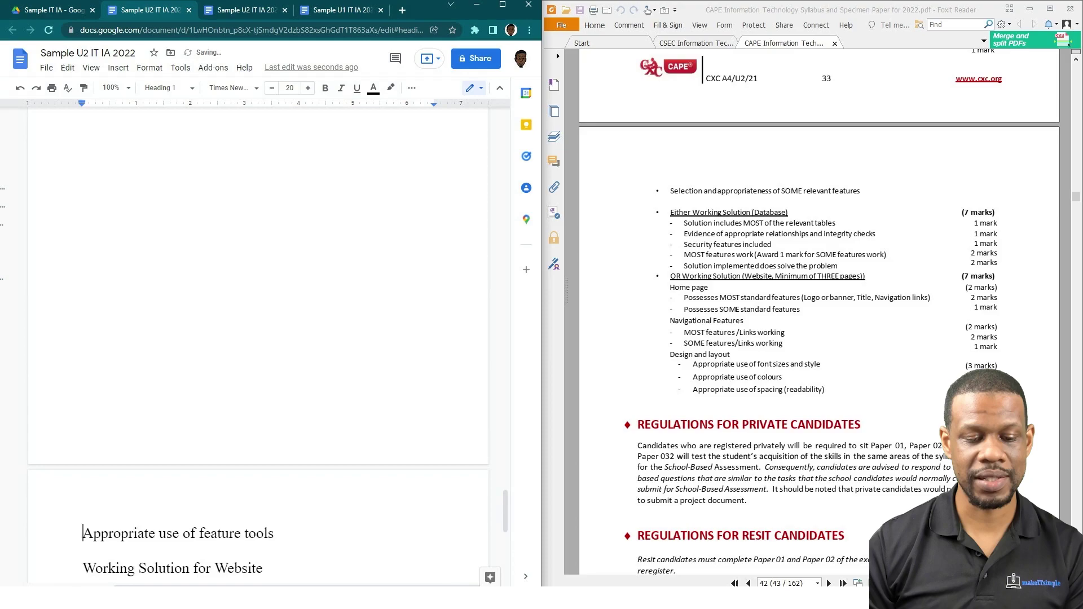
scroll(126, 351, "down", 3)
left_click(82, 387)
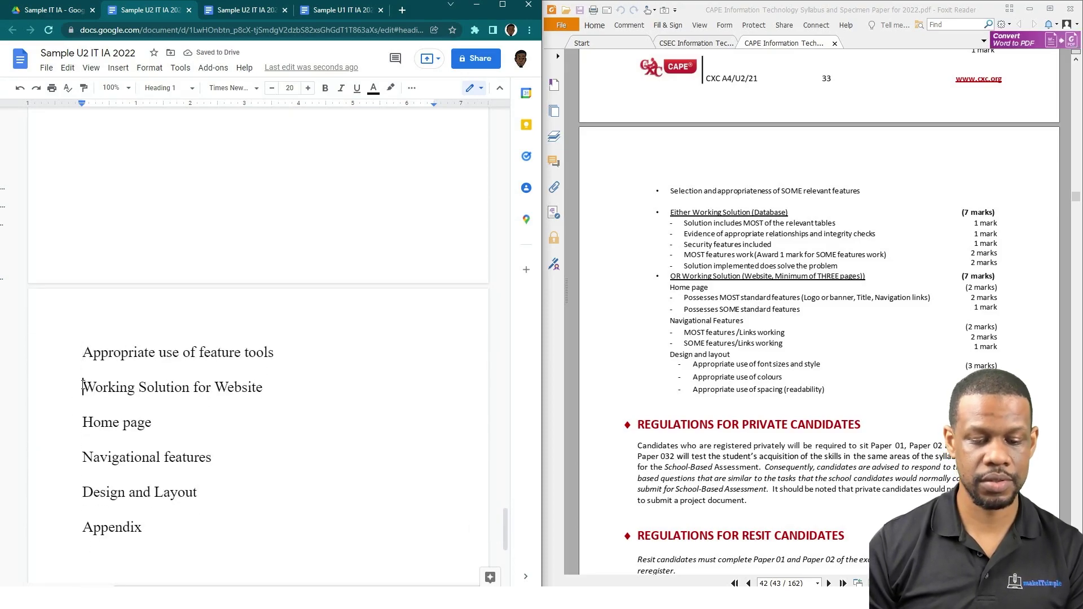
key("ctrl+Return")
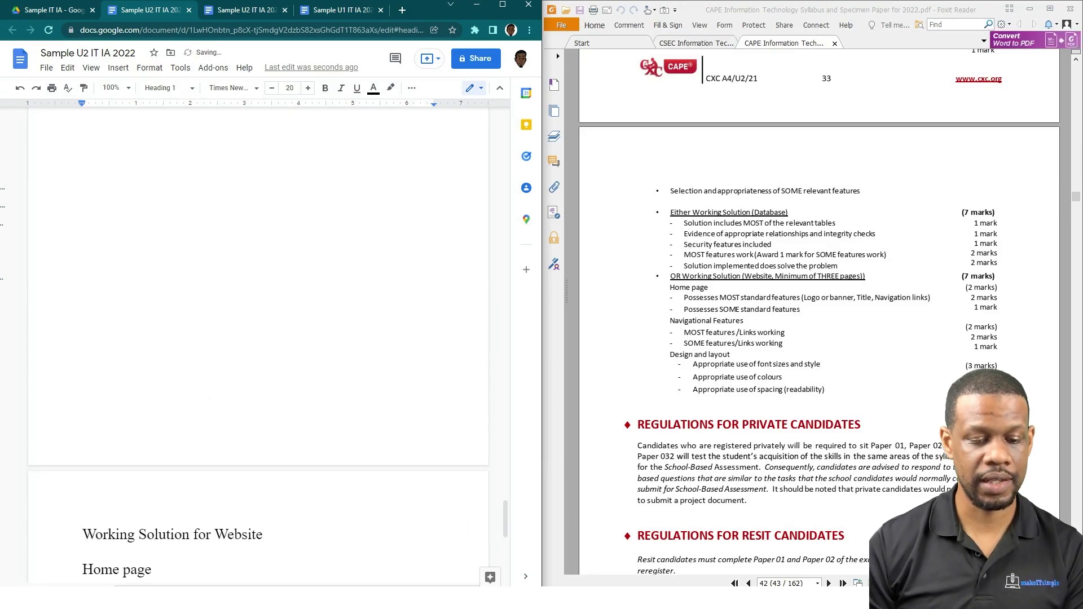
Insert page breaks before Home page, Navigational features, Design and Layout and Appendix
scroll(258, 350, "down", 3)
key("Down")
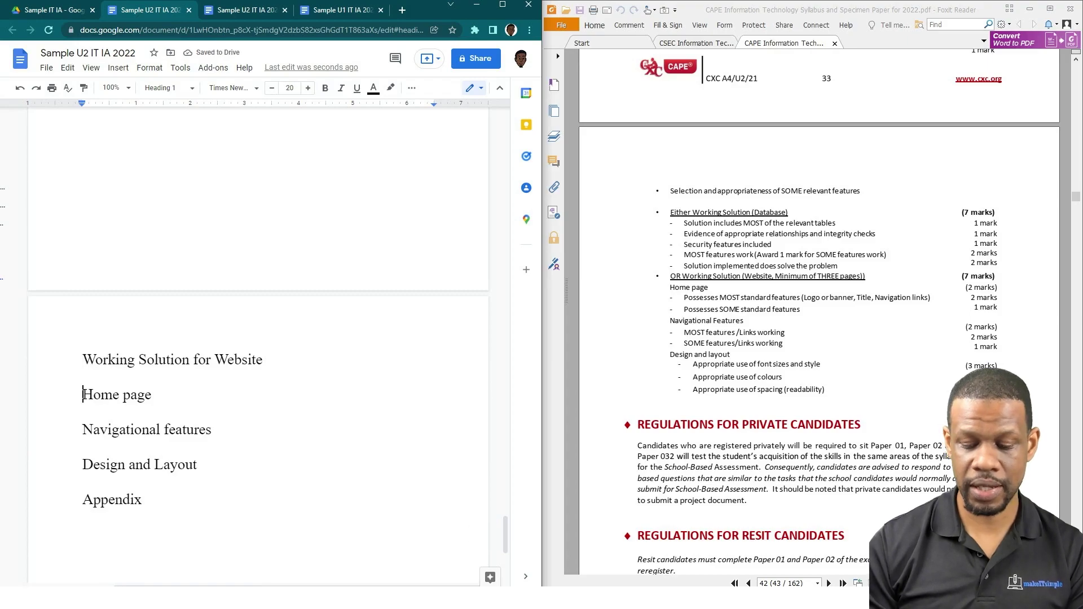
key("ctrl+Return")
scroll(164, 346, "down", 5)
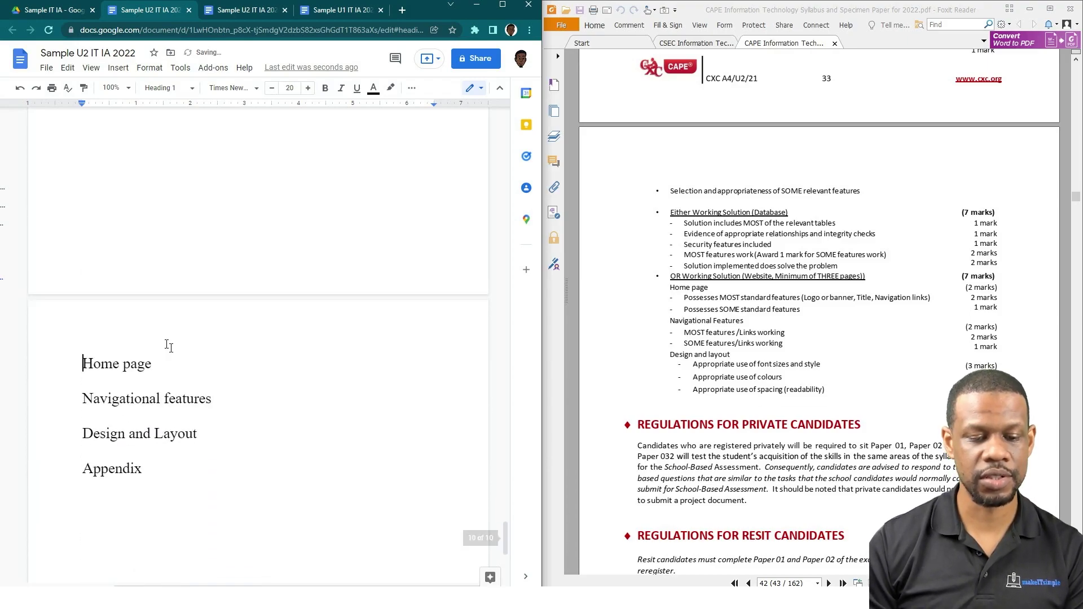
left_click(81, 385)
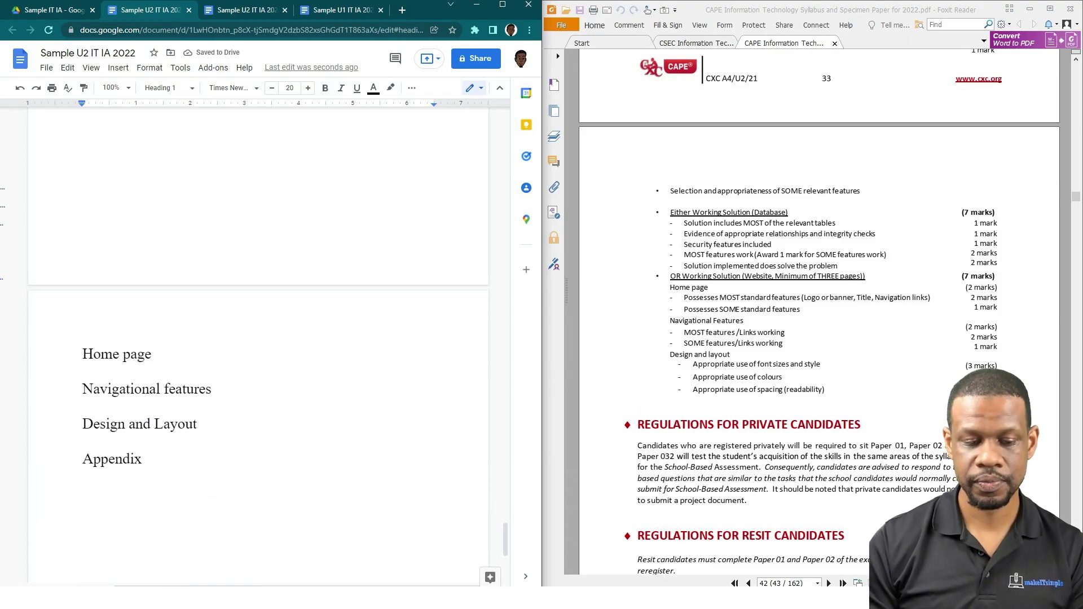
key("ctrl+Return")
scroll(258, 339, "down", 2)
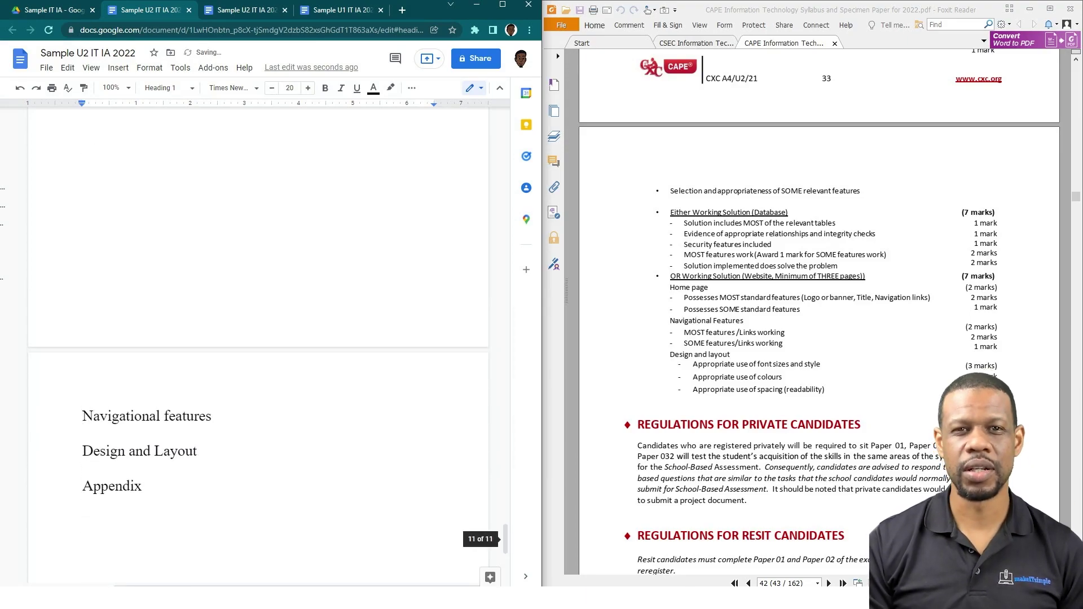
scroll(258, 338, "down", 2)
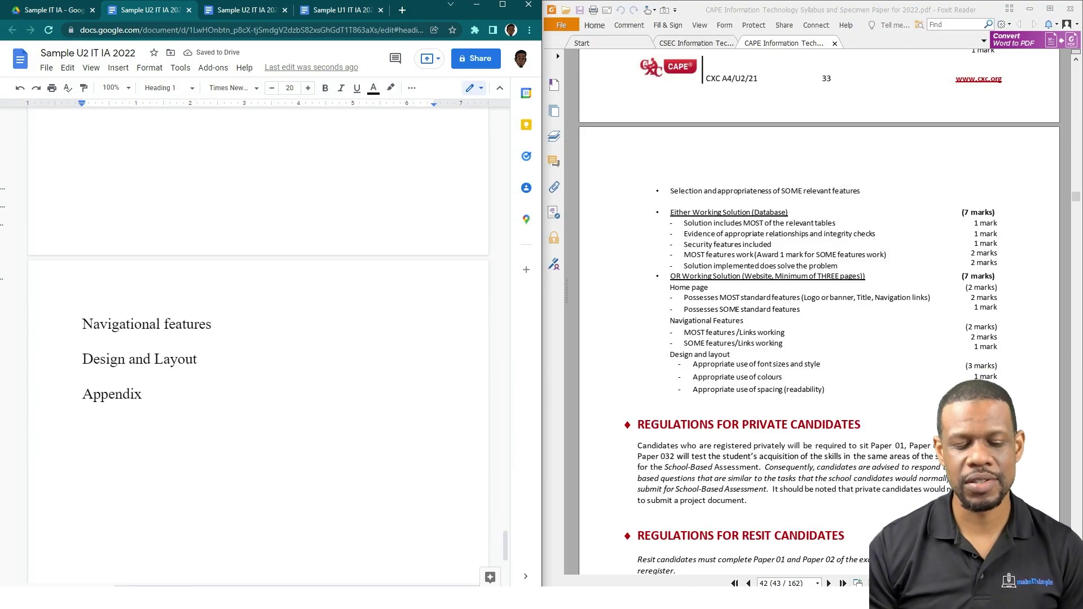
left_click(83, 360)
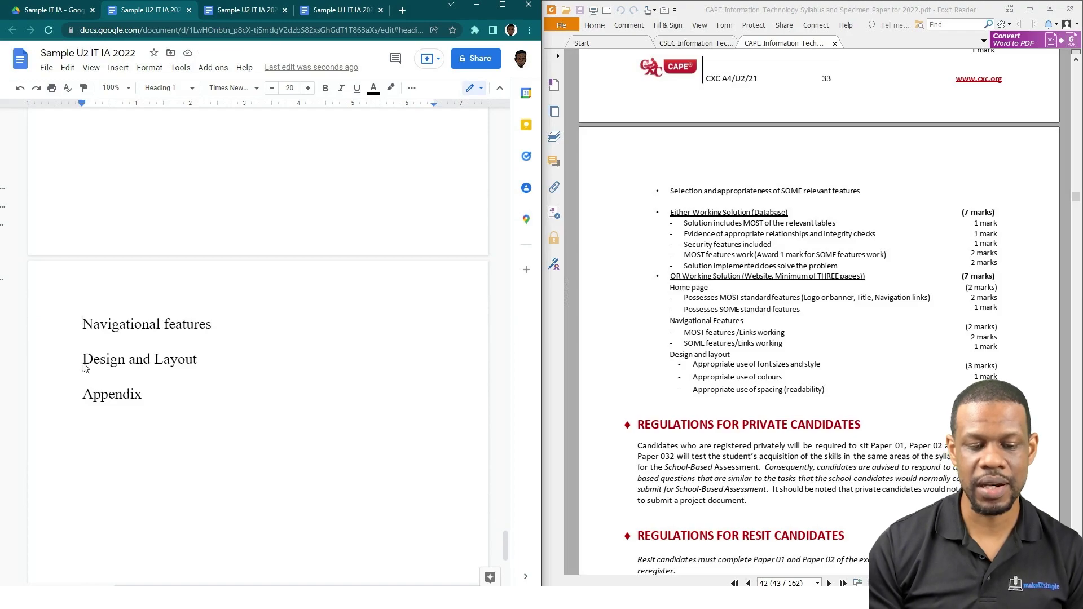
key("ctrl+Return")
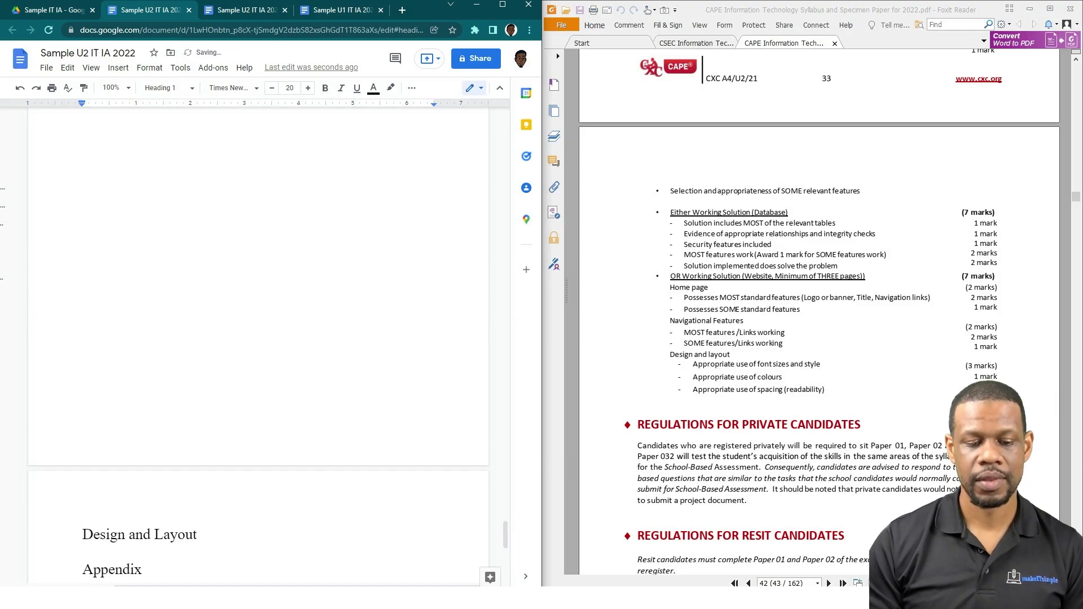
scroll(131, 403, "down", 2)
left_click(82, 429)
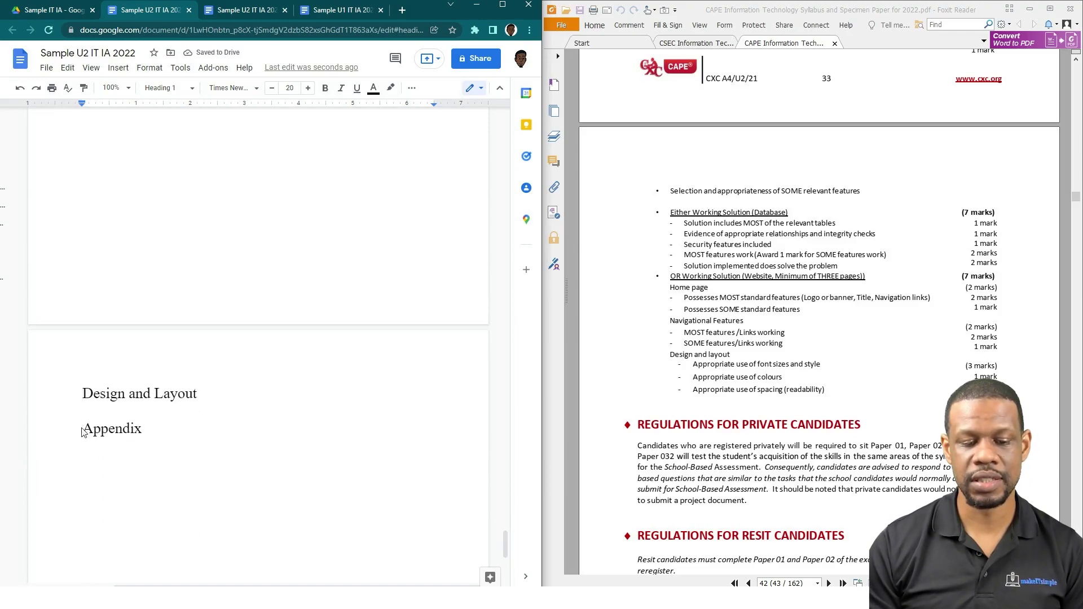
key("ctrl+Return")
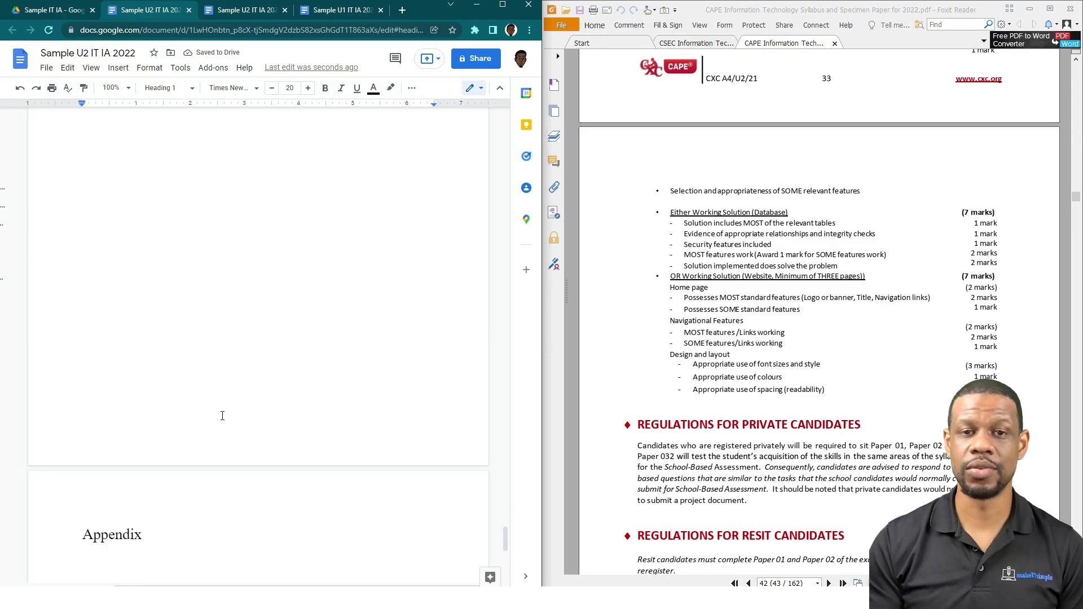
Scroll back up to page 1 to show the Problem Definition heading
scroll(258, 339, "up", 20)
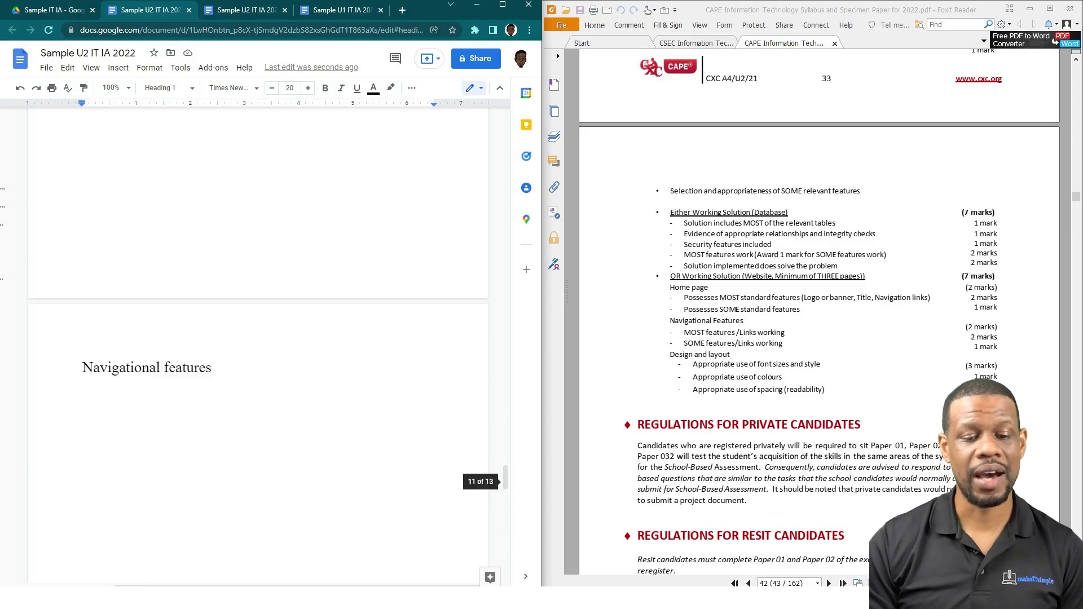
scroll(258, 339, "up", 20)
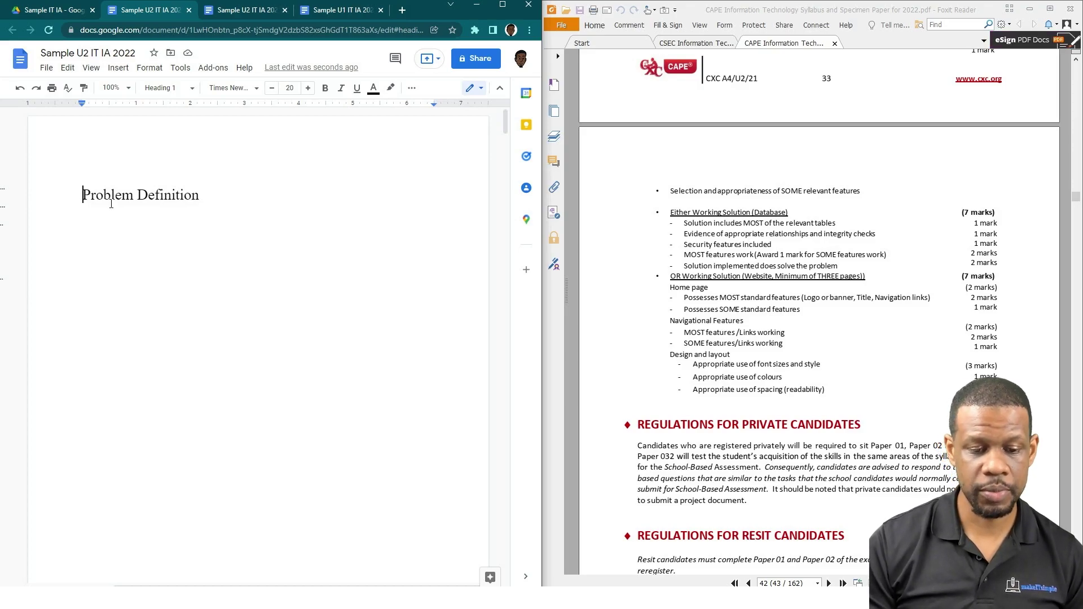
Insert a page break before Problem Definition and type the heading 'Table of Contents'
key("ctrl+Return")
scroll(119, 236, "up", 4)
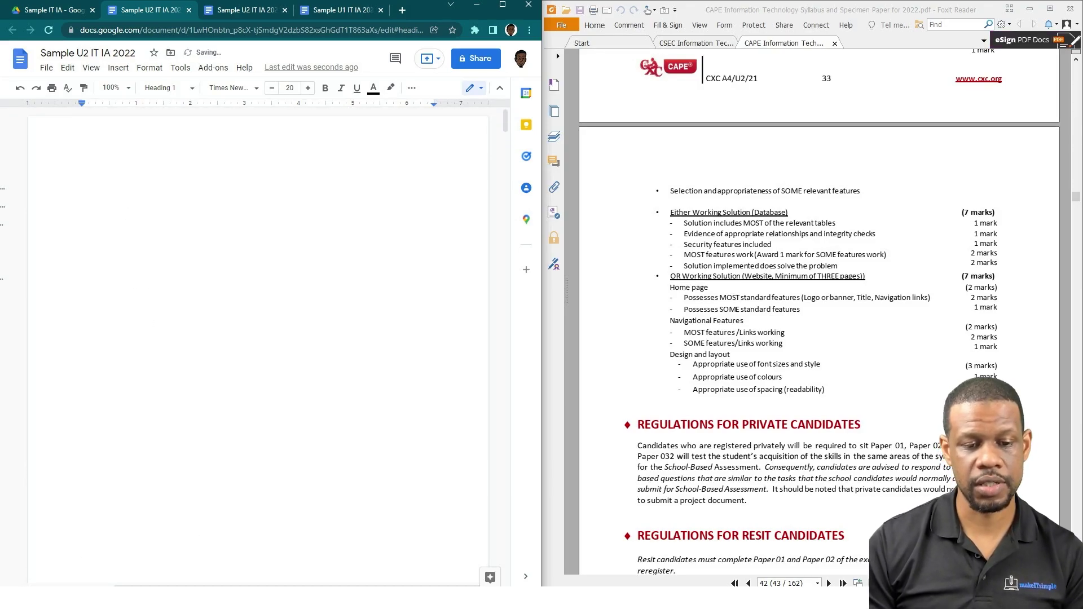
type("Table of Contents")
Move 'Table of Contents' onto its own page and type 'Cover page' on the first page
left_click(78, 195)
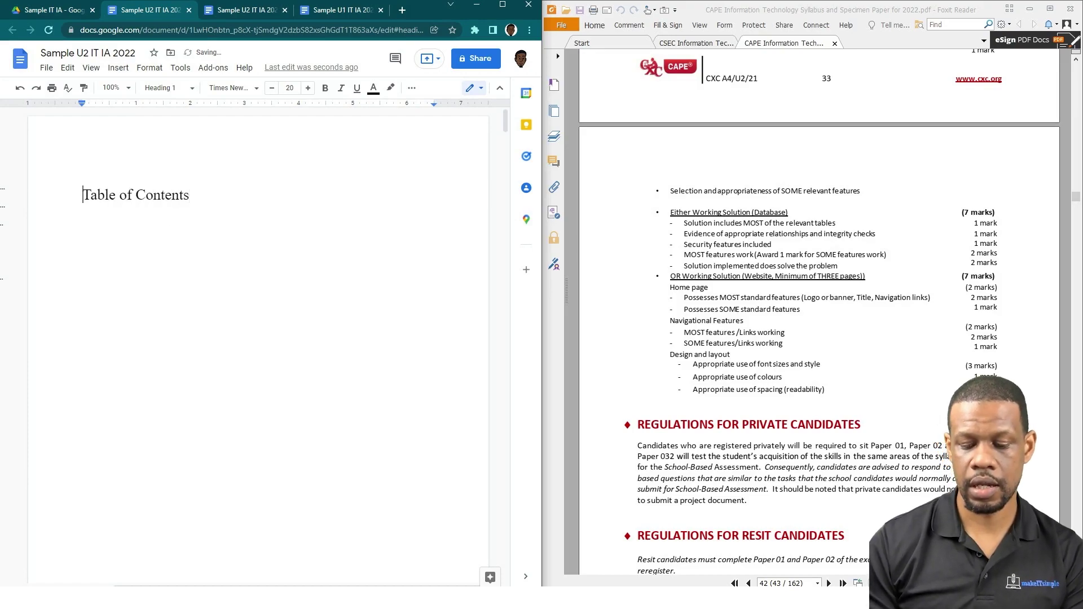
key("ctrl+Return")
key("ctrl+Home")
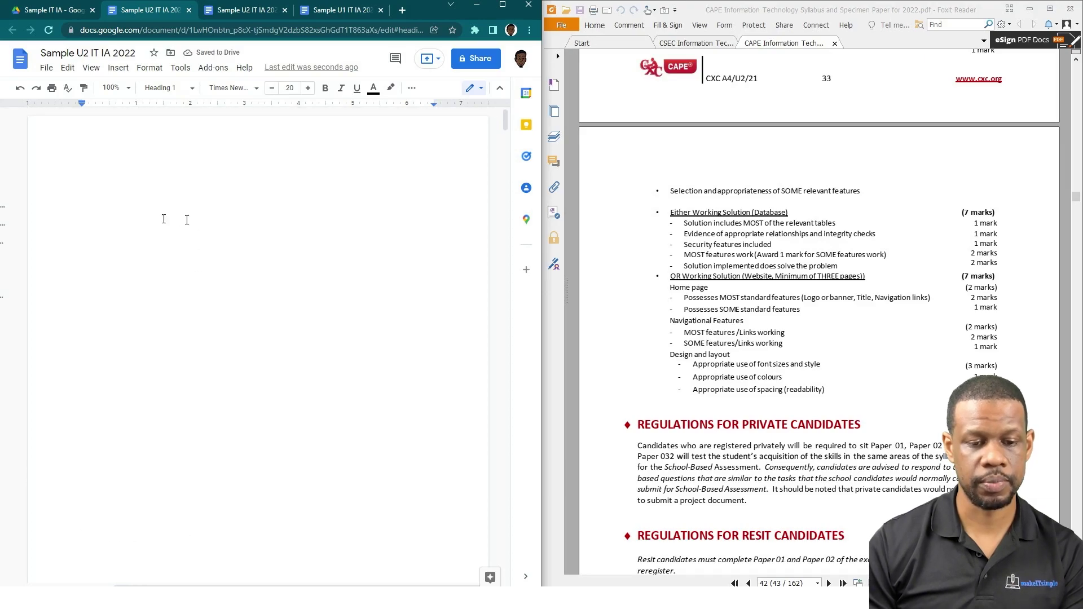
left_click(92, 186)
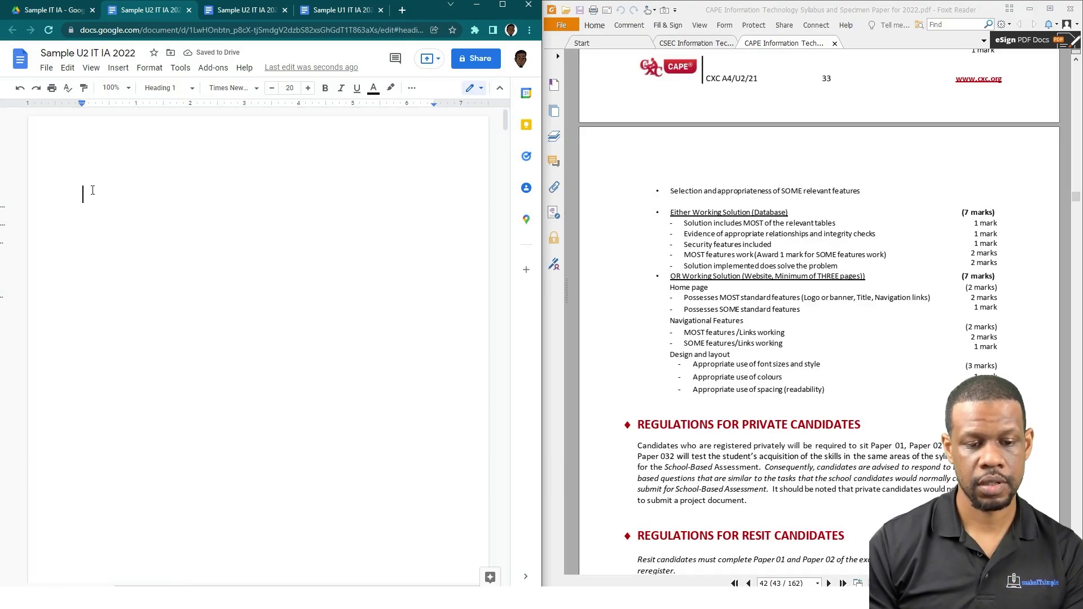
type("Cover ")
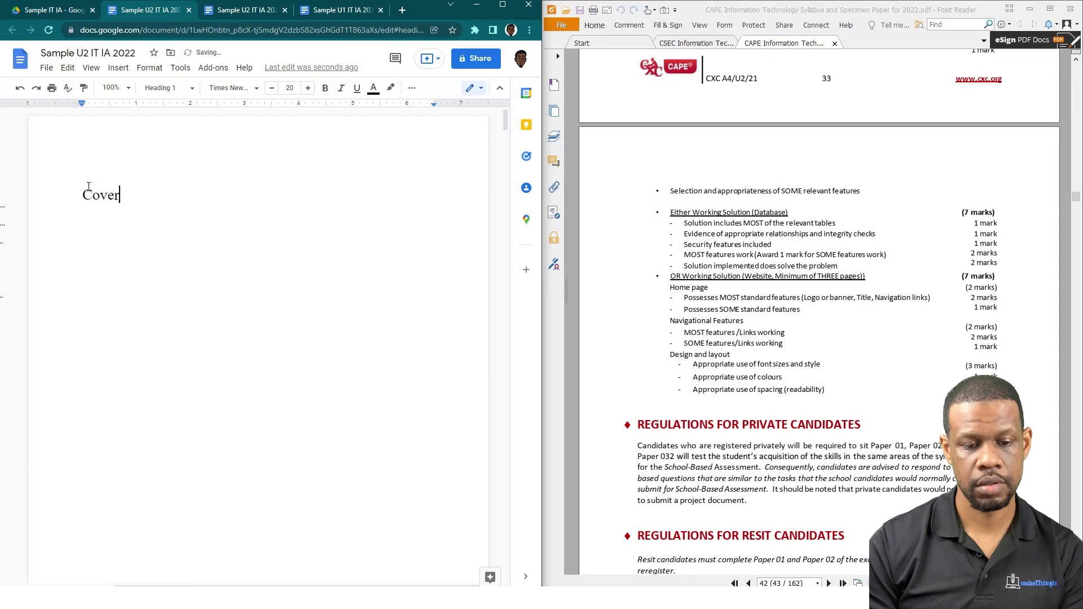
type("pa")
key("BackSpace")
key("BackSpace")
type("page")
scroll(89, 186, "down", 5)
scroll(258, 338, "down", 3)
scroll(258, 338, "up", 6)
scroll(257, 339, "down", 10)
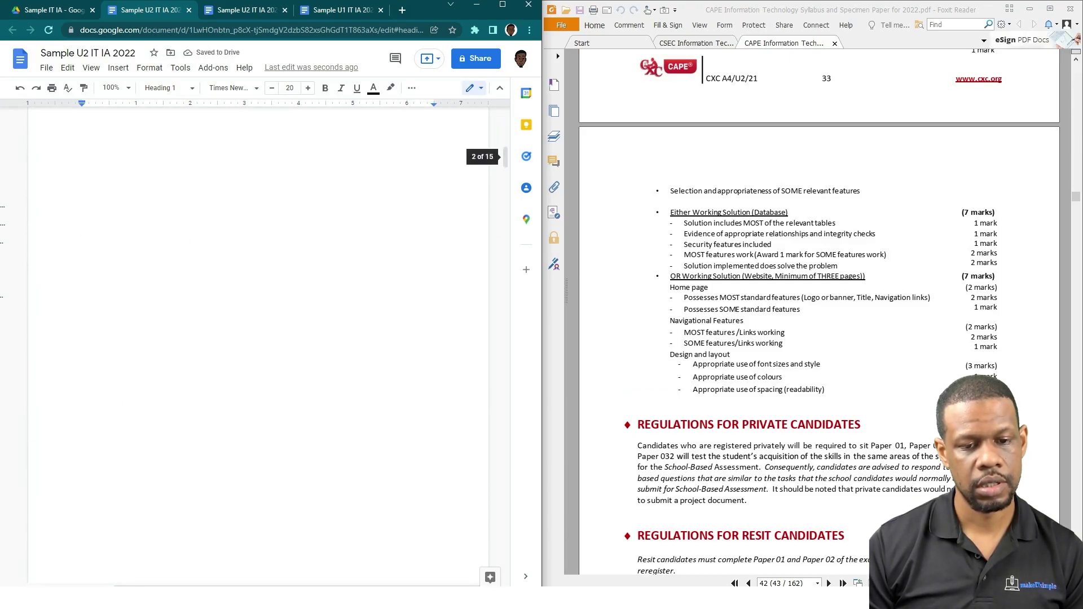
scroll(257, 338, "up", 7)
scroll(258, 338, "up", 10)
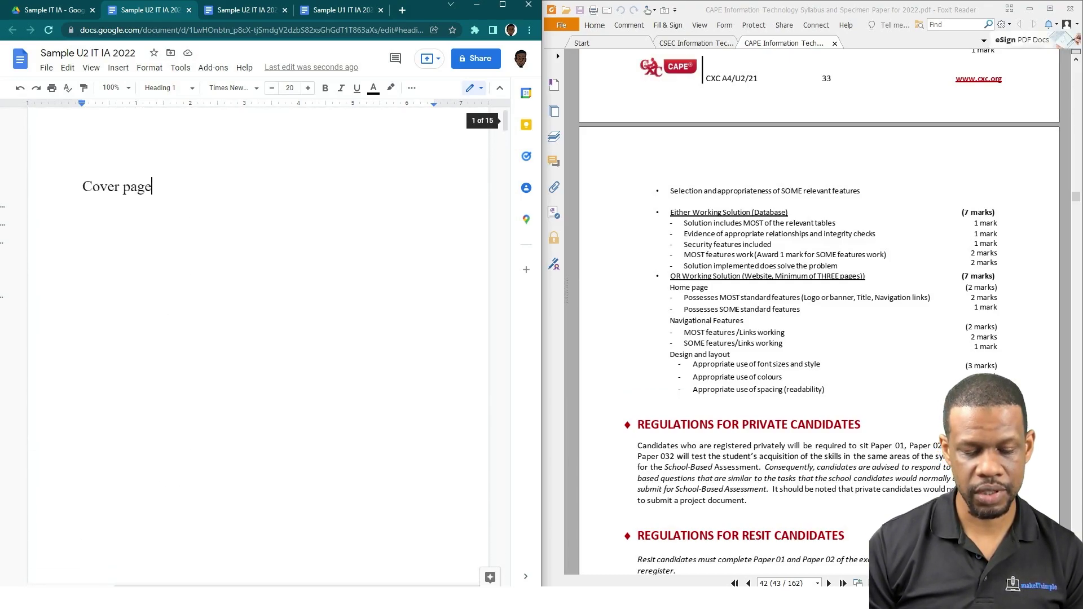
scroll(258, 339, "down", 7)
scroll(258, 338, "down", 10)
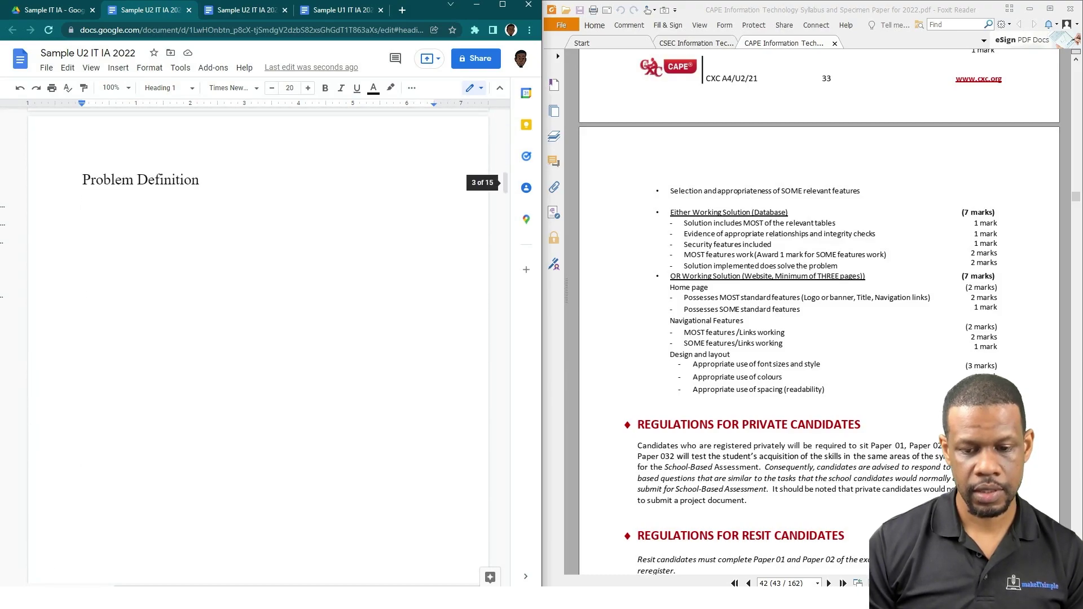
scroll(258, 339, "up", 15)
scroll(133, 257, "up", 6)
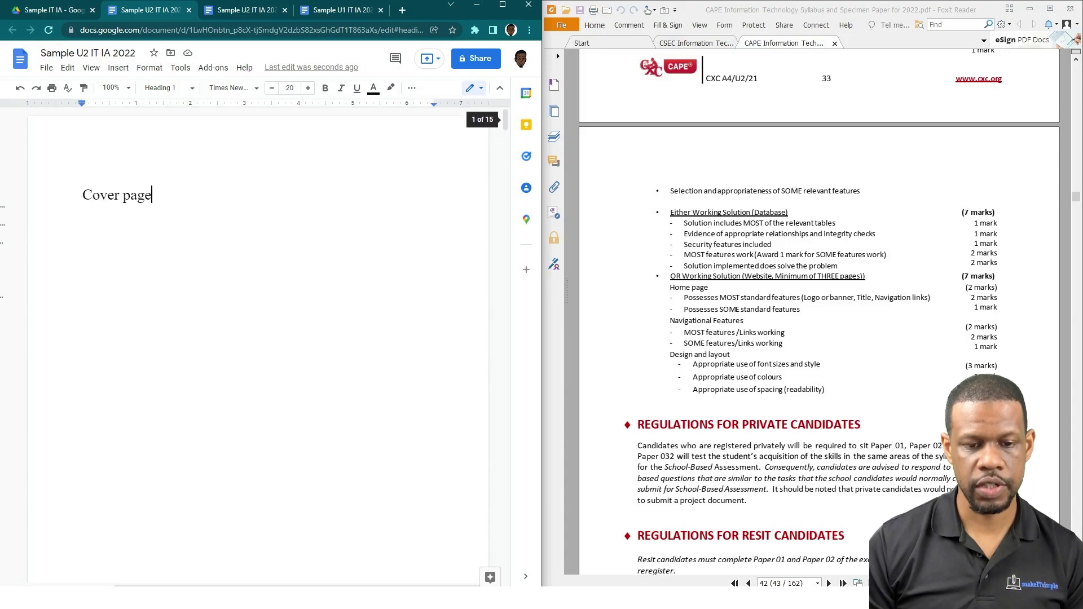
In the Database version of the IA, delete the trailing space after 'Database'
left_click(248, 10)
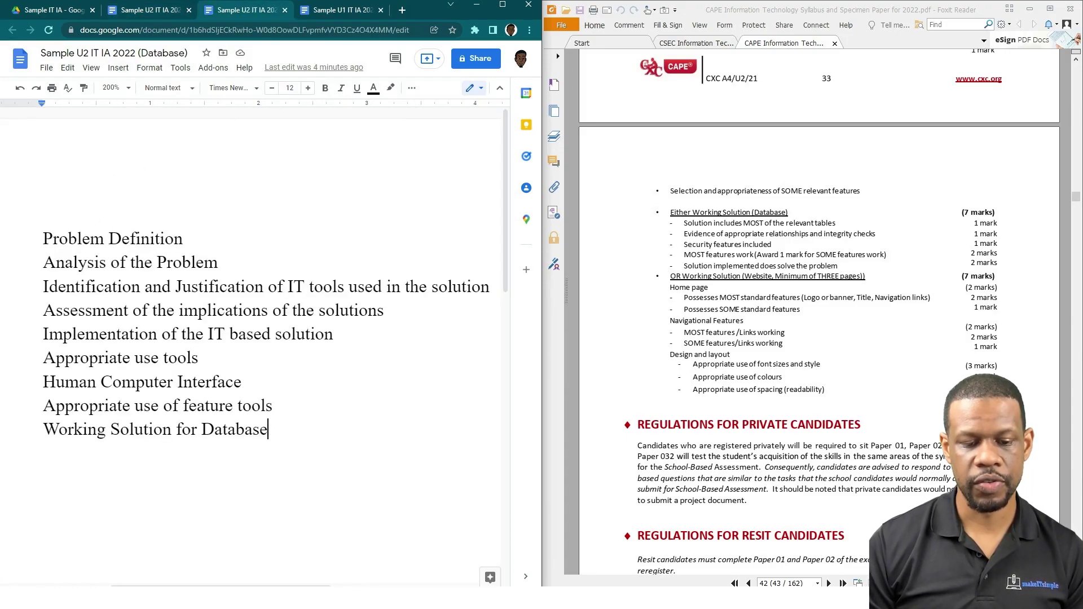
left_click_drag(268, 430, 286, 439)
key("BackSpace")
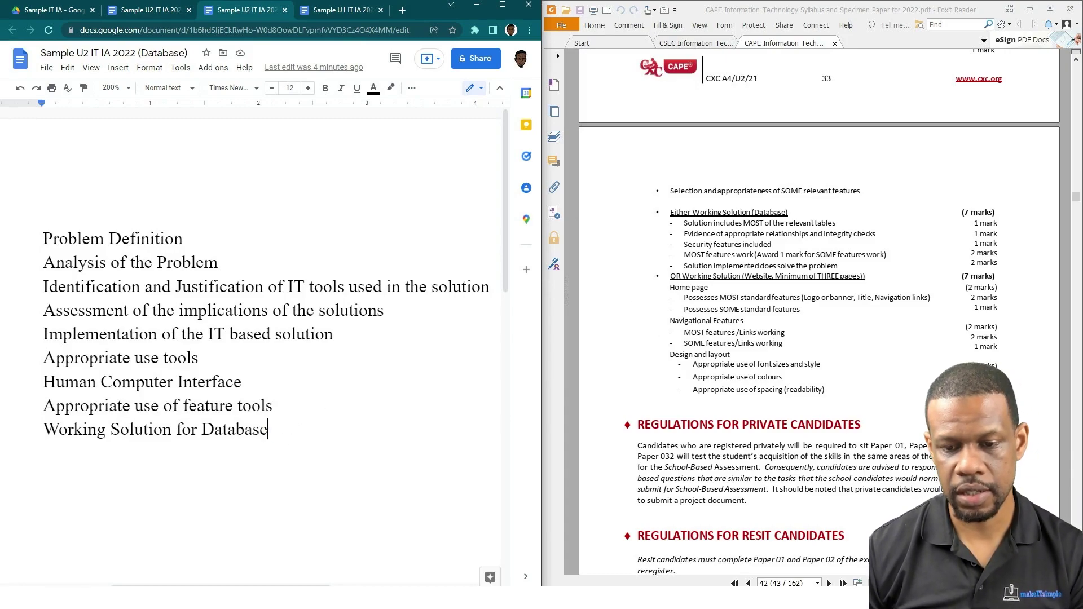
scroll(739, 337, "up", 5)
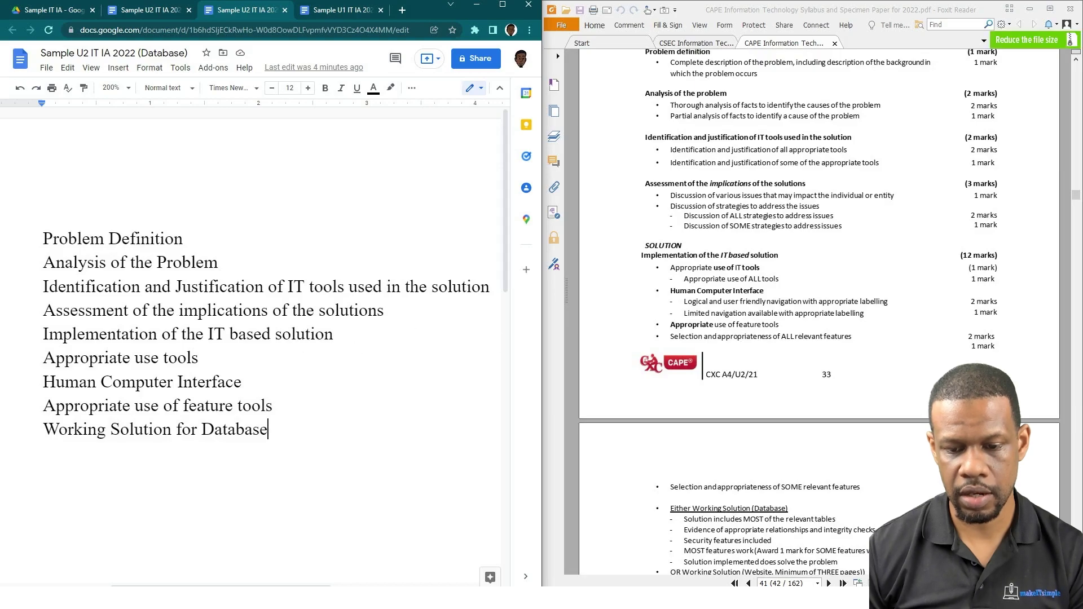
scroll(592, 369, "down", 1)
scroll(761, 377, "down", 8)
scroll(760, 377, "up", 3)
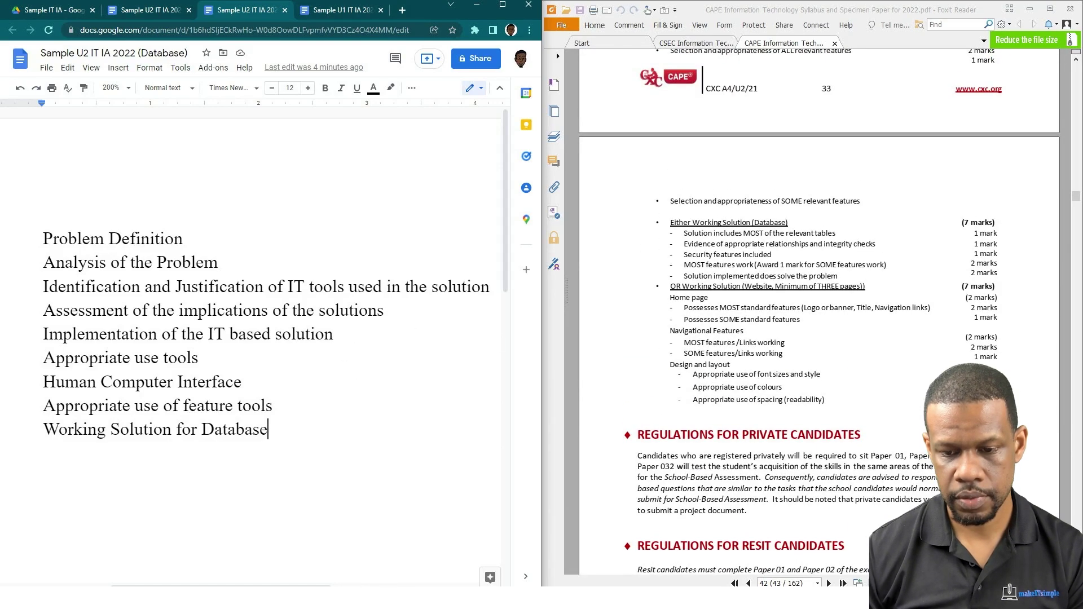
key("shift+End")
Add subheadings 'Relevant Tables', 'Relationships and Integrity Checks' and 'Security Features' below Working Solution for Database
key("Return")
type("Relevant Tables")
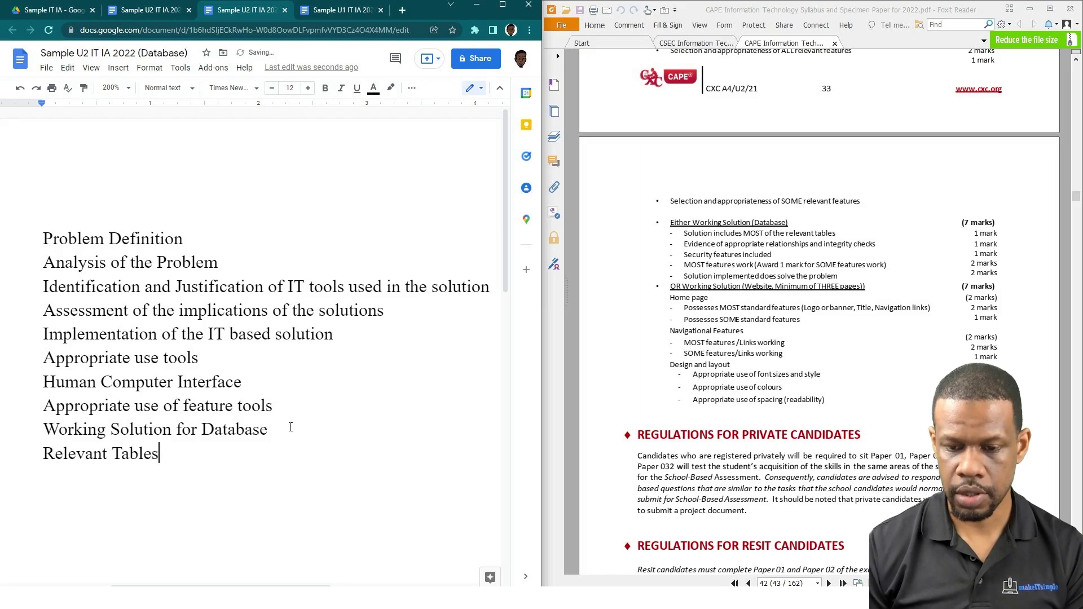
key("Return")
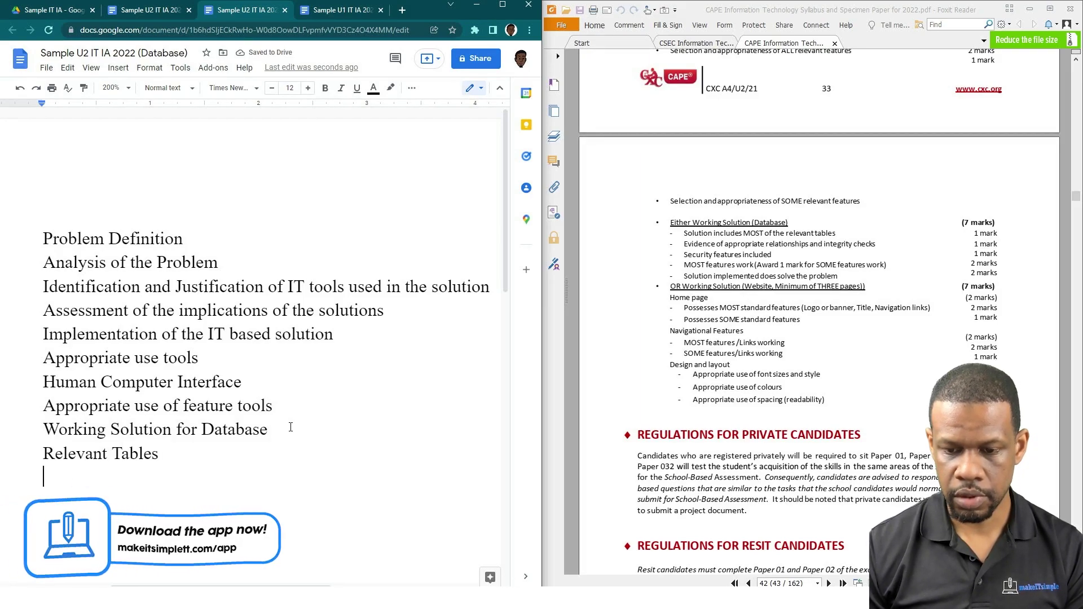
type("Relation")
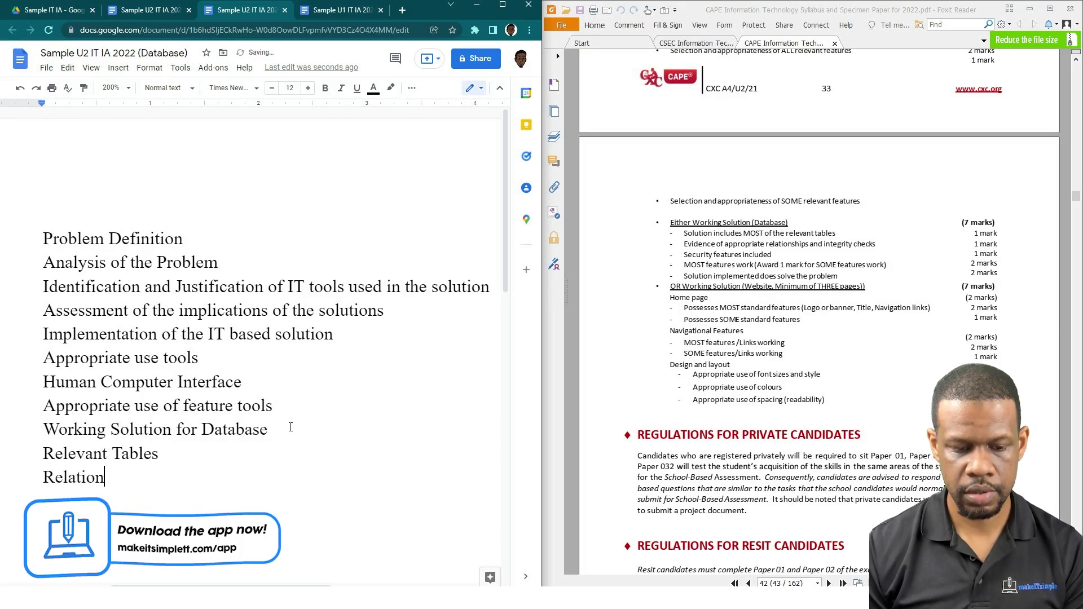
type("ships and I")
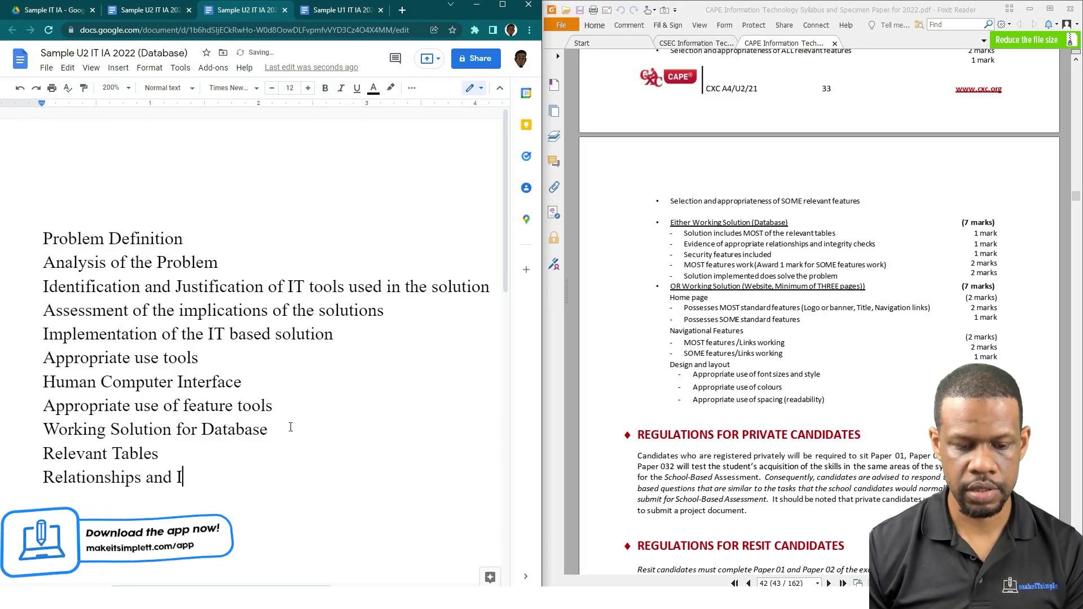
type("ntegrity")
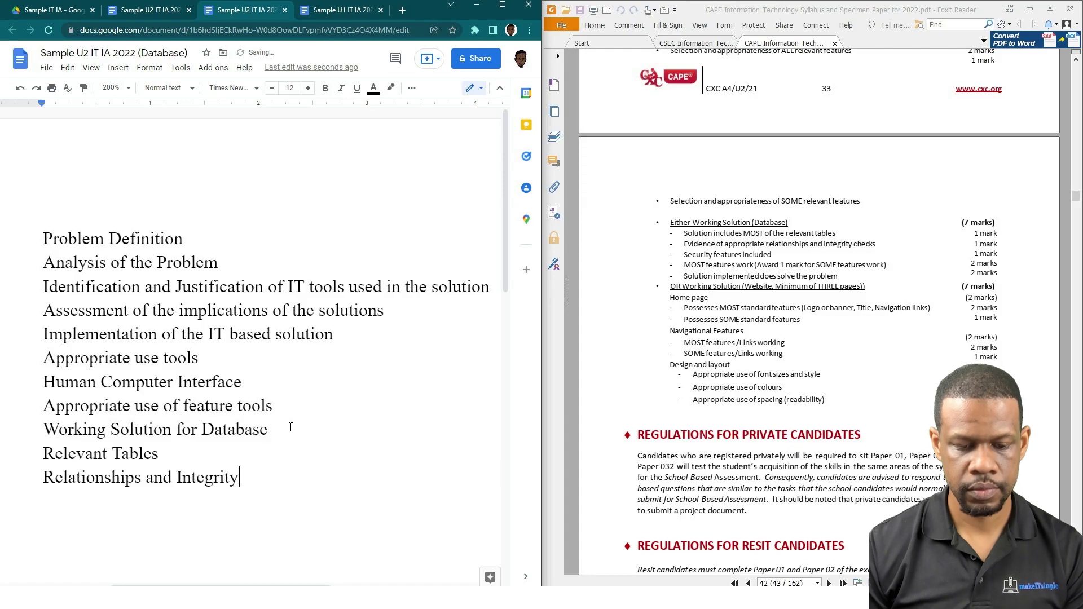
type(" Checks")
key("Return")
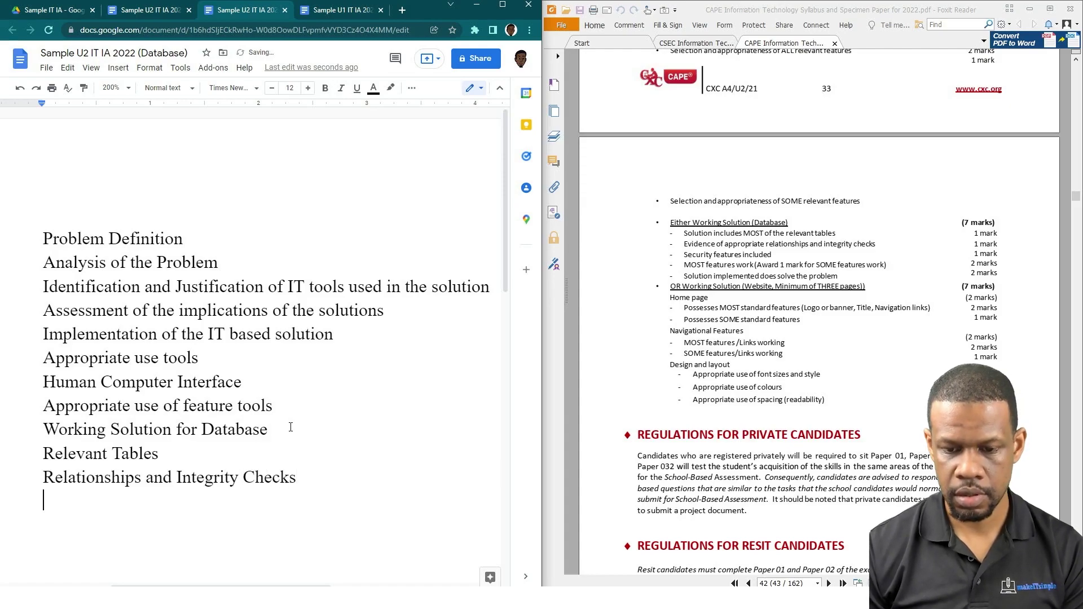
type("Secur")
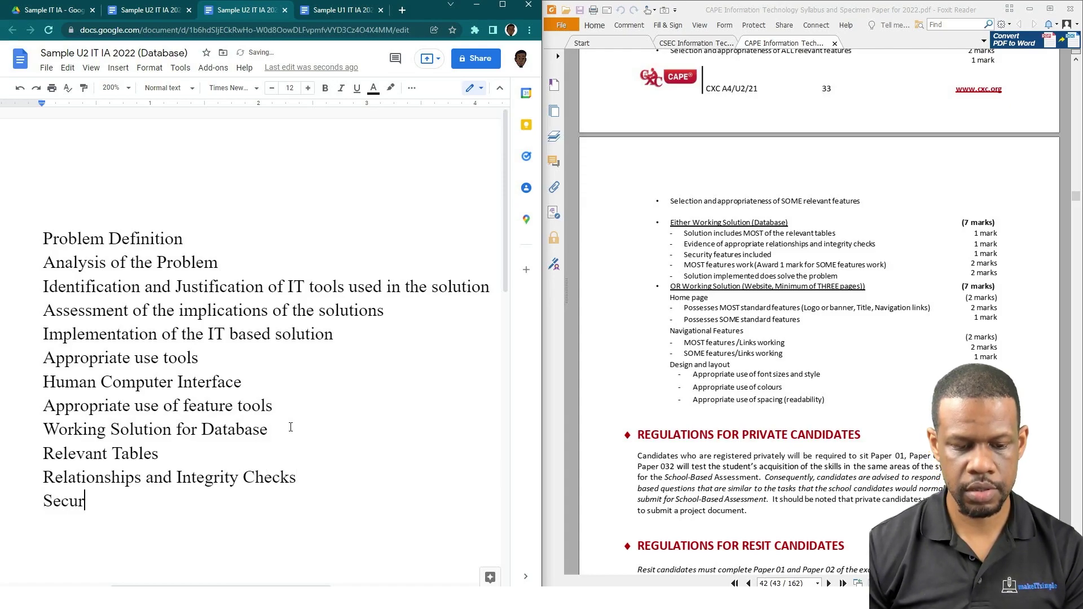
type("ity Features")
key("Return")
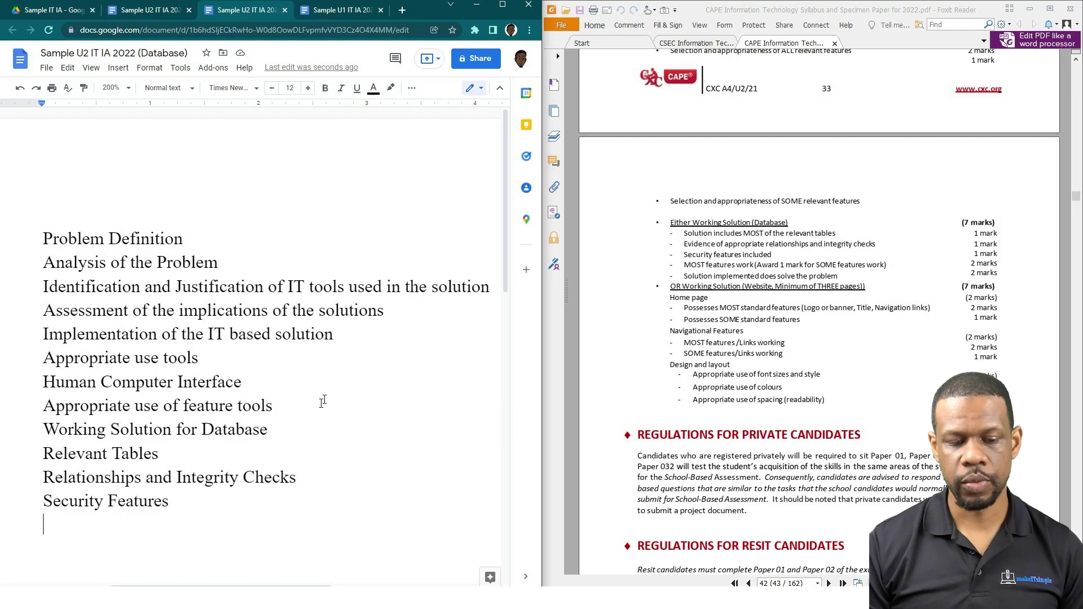
In the Sample U2 IT IA 2022 document, add an empty line below the Table of Contents heading
left_click(161, 10)
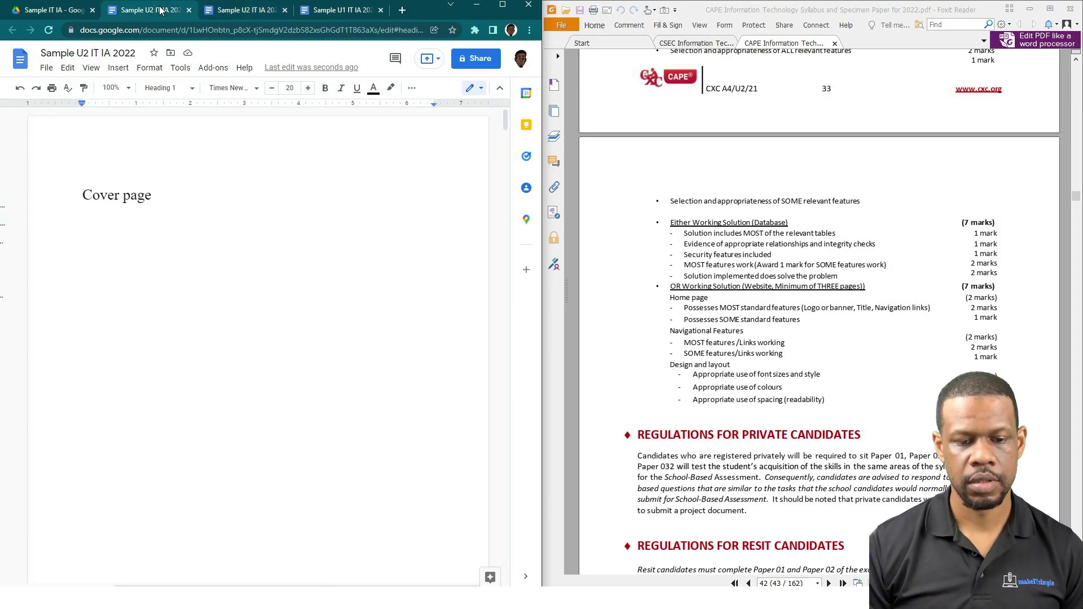
scroll(198, 240, "down", 8)
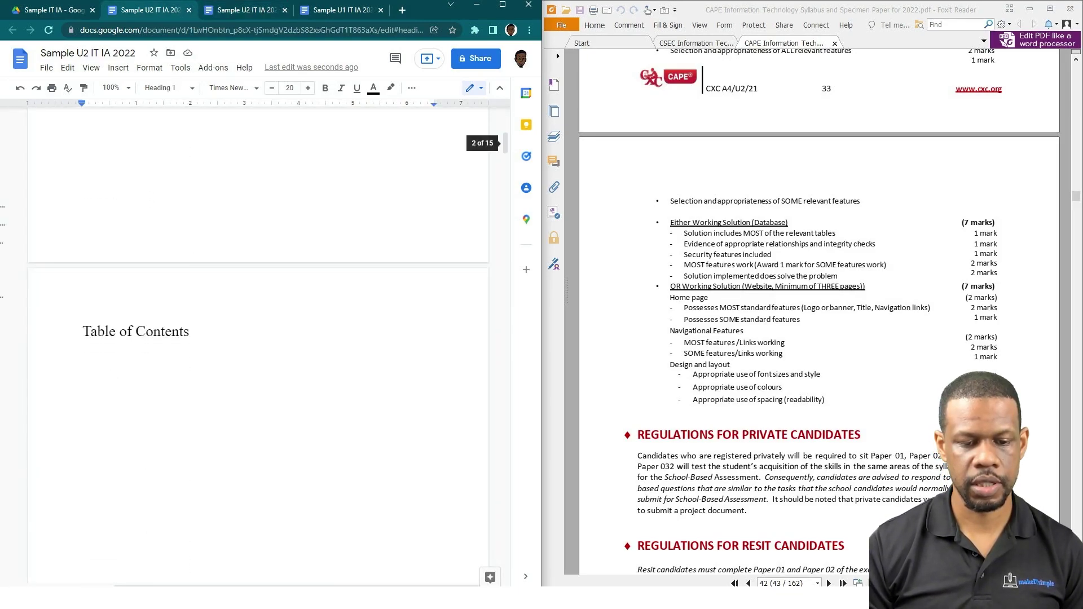
left_click(192, 337)
key("Return")
Insert a table of contents with page numbers and check the Human Computer Interface entry's link
left_click(118, 69)
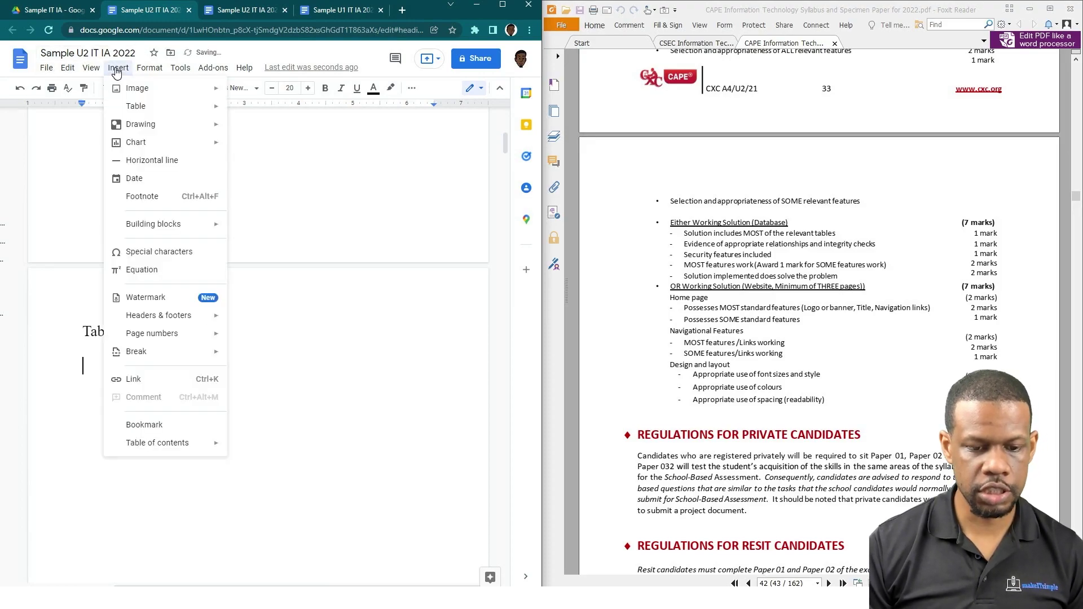
mouse_move(214, 448)
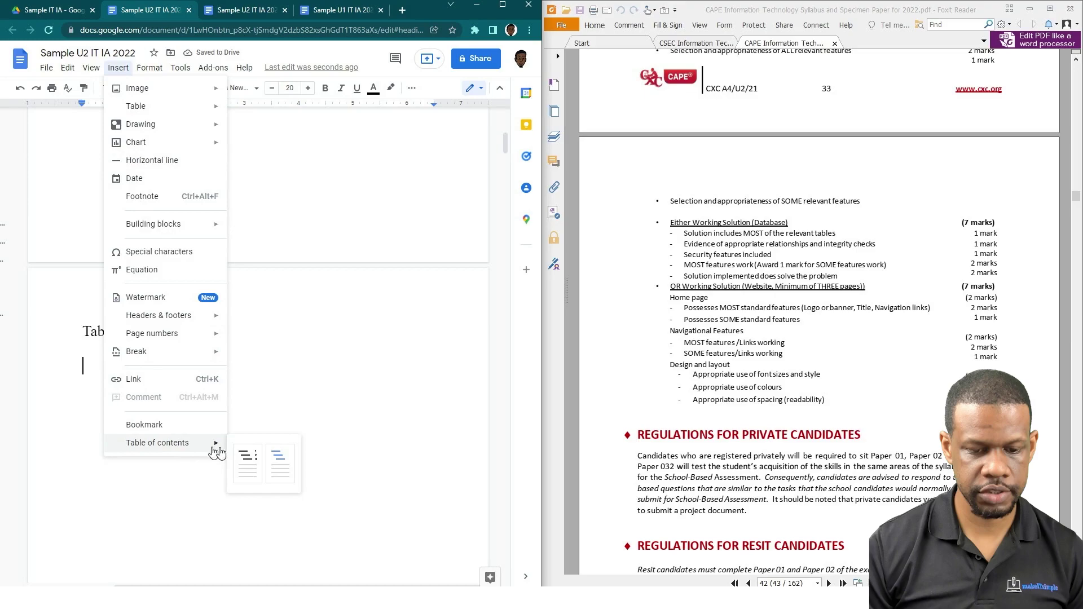
left_click(249, 470)
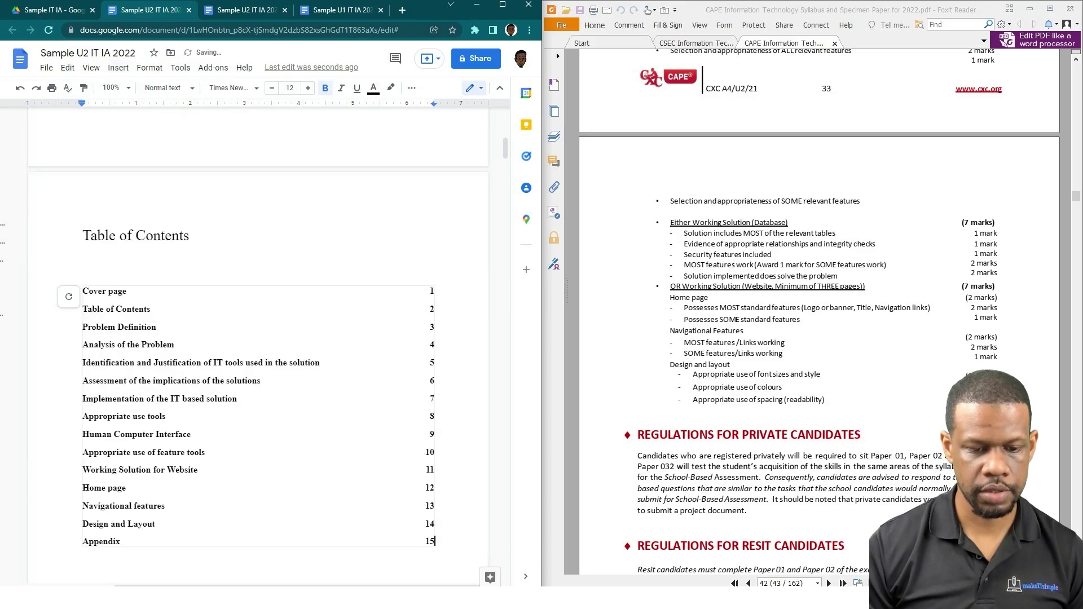
scroll(136, 316, "down", 1)
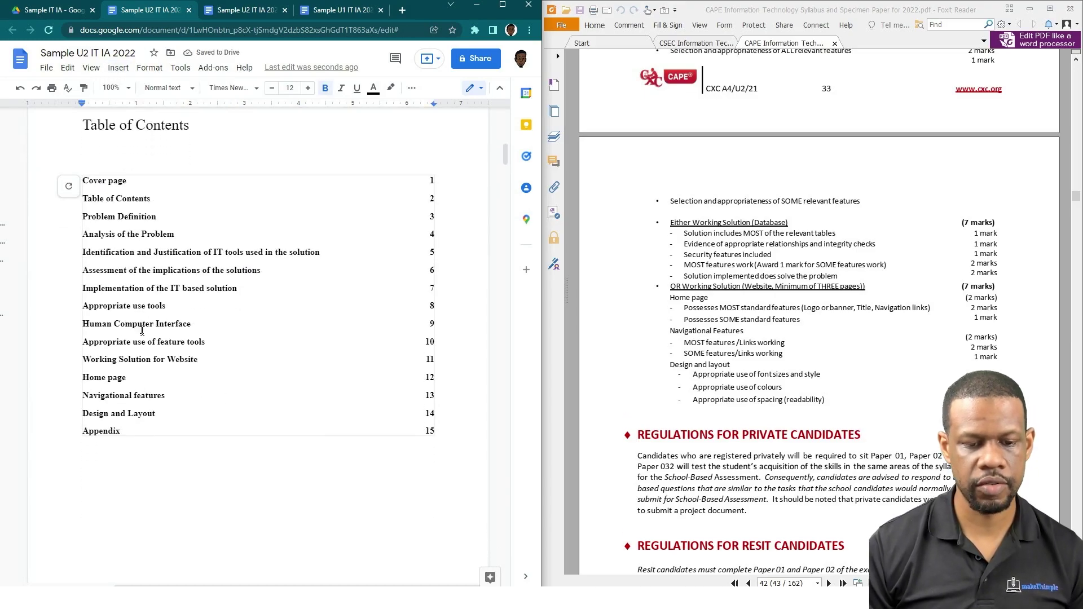
left_click(132, 316)
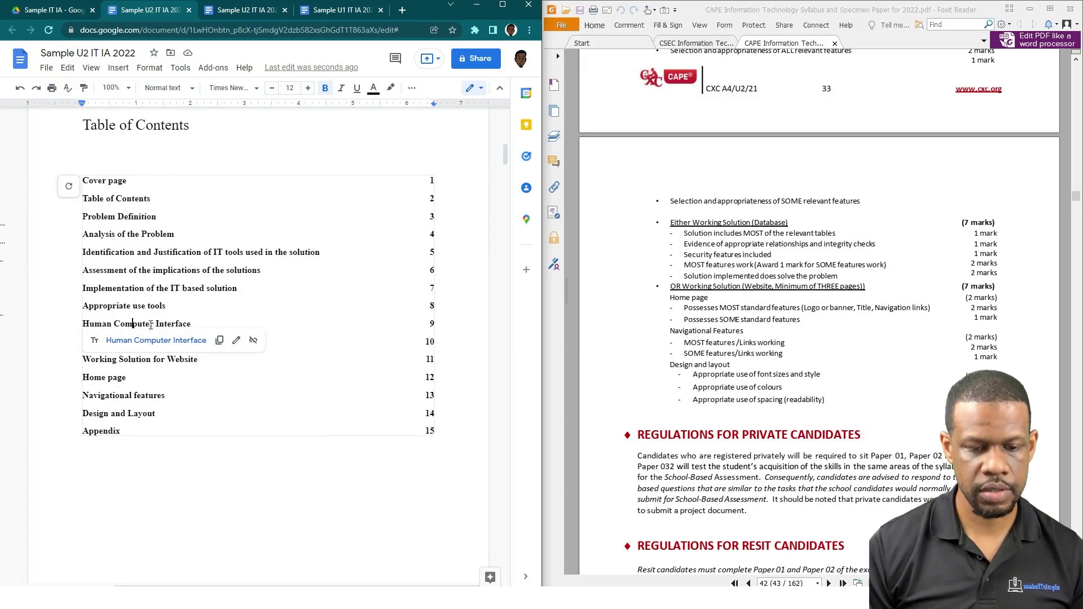
left_click(179, 303)
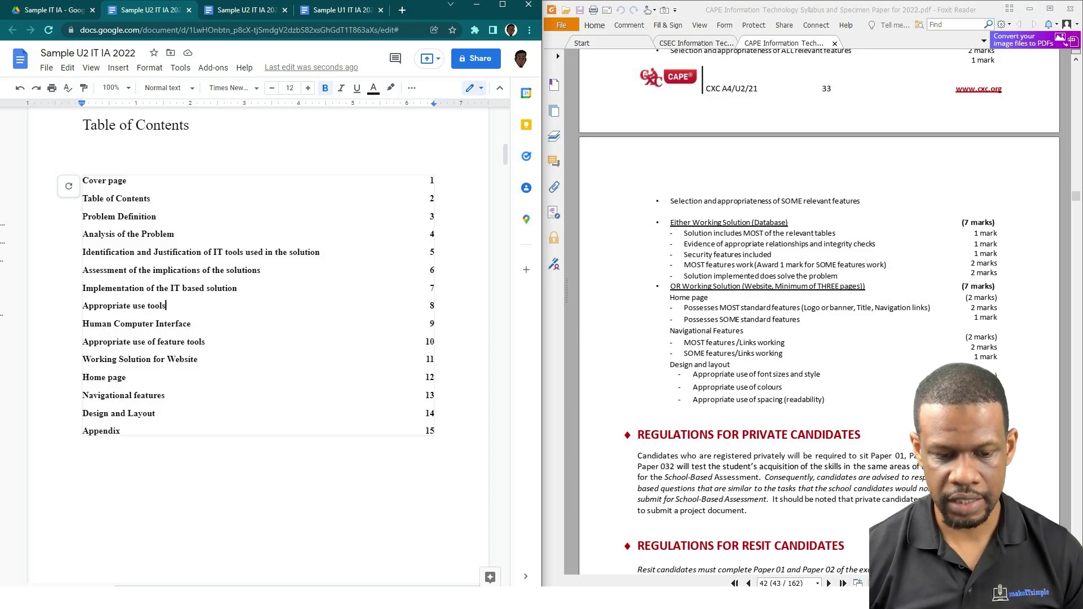
Switch to the Database document, then maximize the CAPE syllabus PDF window in Foxit Reader
left_click(248, 9)
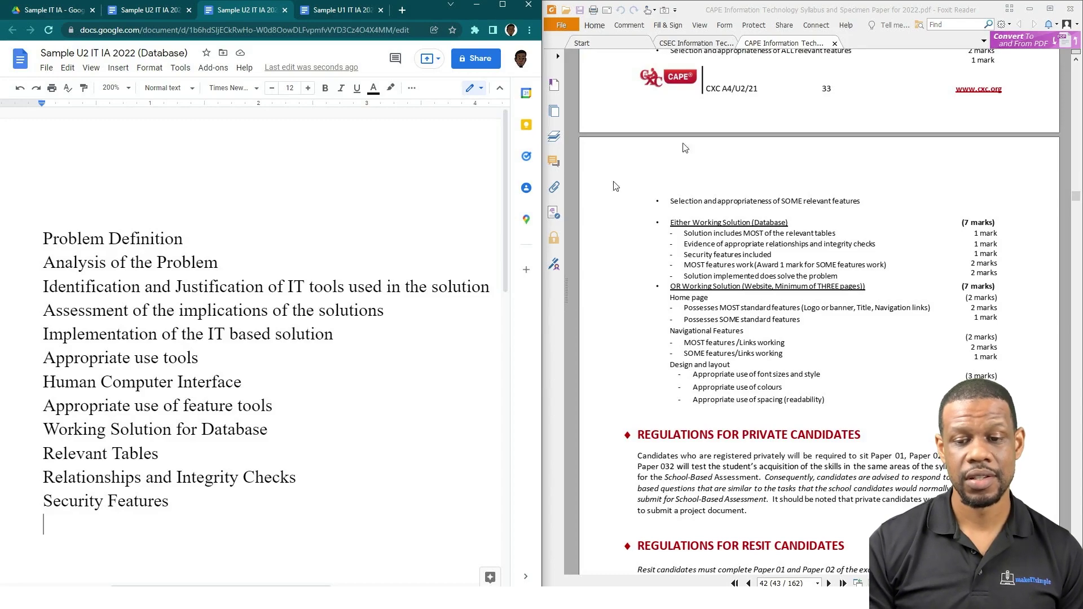
double_click(858, 15)
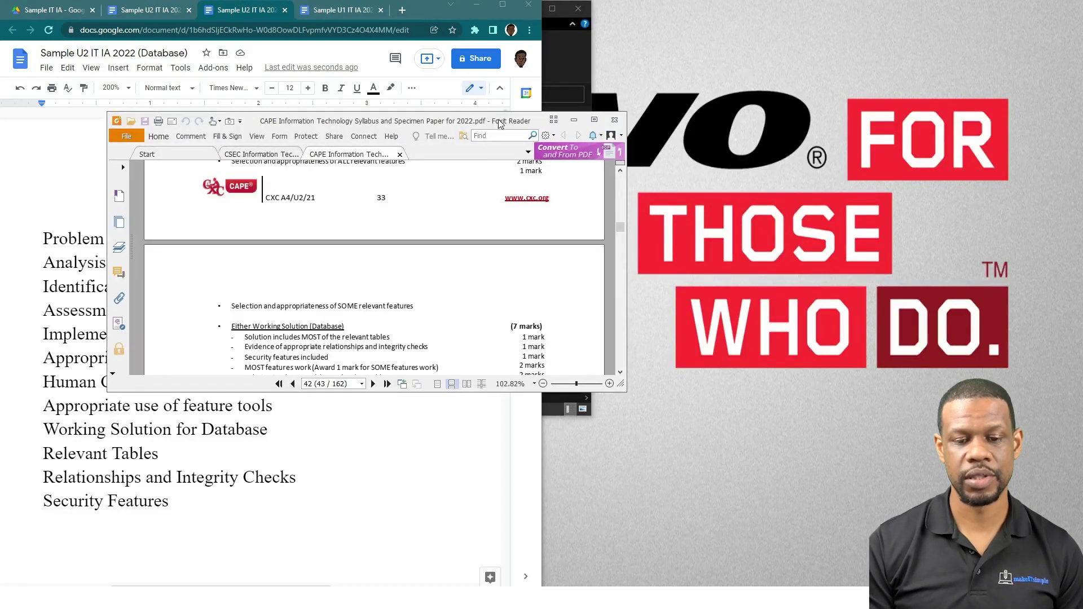
double_click(383, 122)
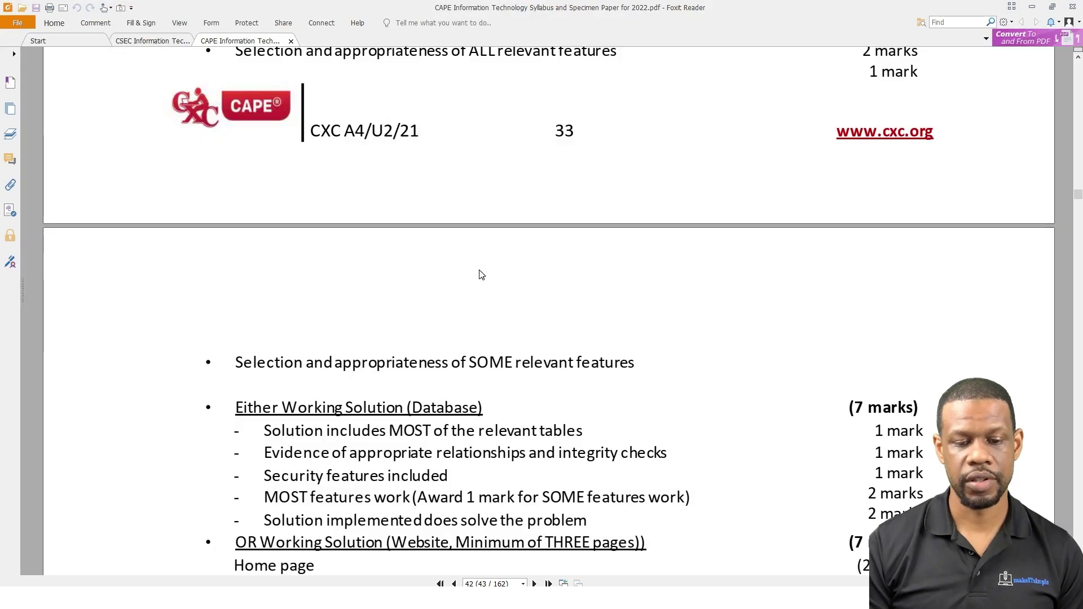
Scroll the syllabus PDF between the Unit 1 school-based assessment mark scheme and the Unit 2 criteria
scroll(506, 349, "up", 10)
scroll(508, 347, "up", 3)
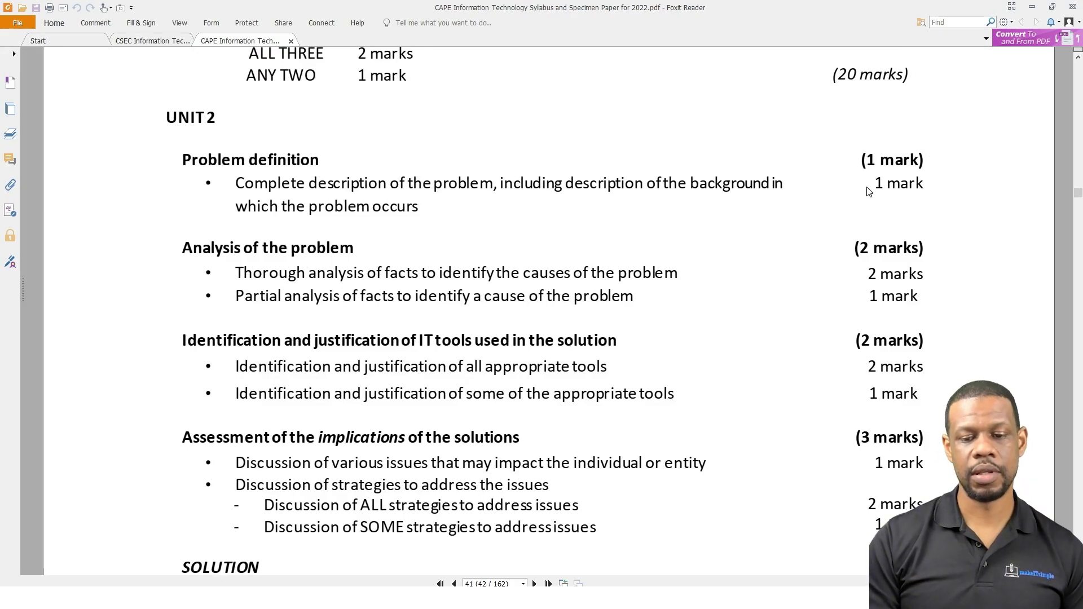
scroll(867, 189, "up", 15)
scroll(867, 190, "up", 18)
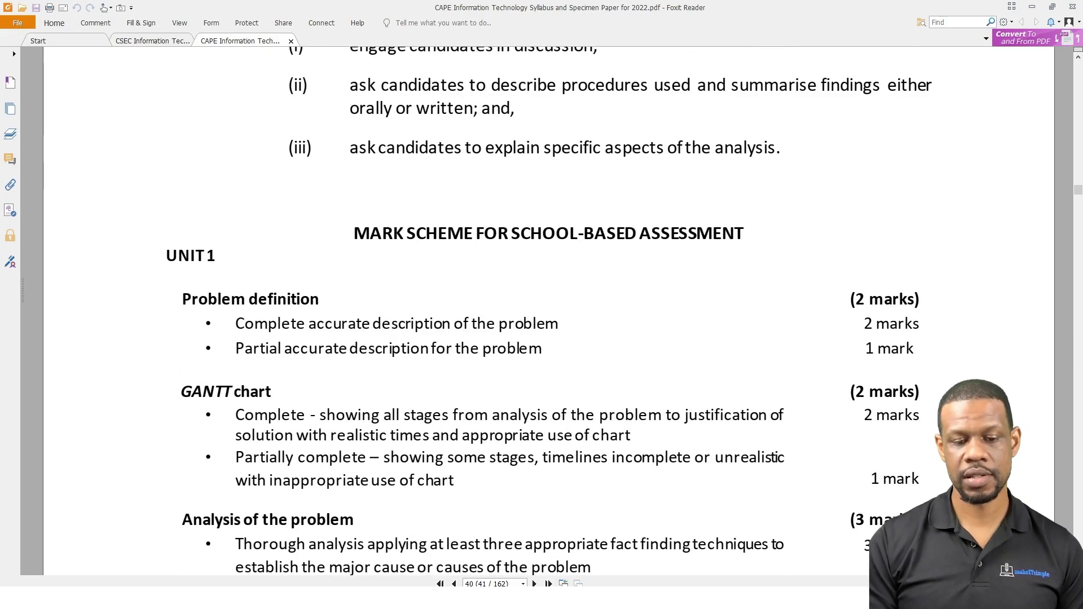
scroll(820, 359, "down", 20)
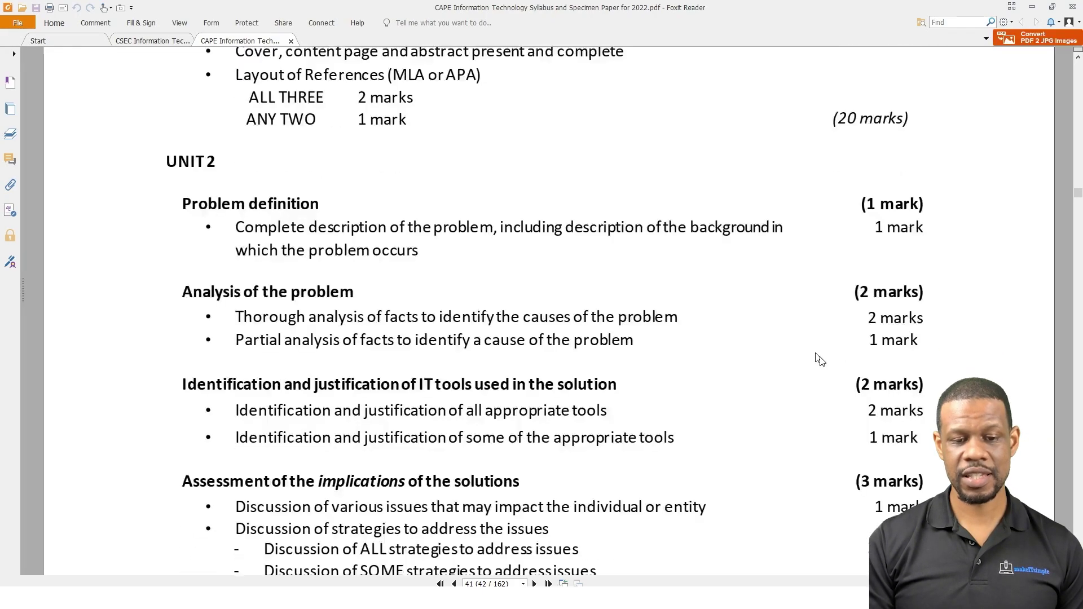
scroll(820, 359, "down", 3)
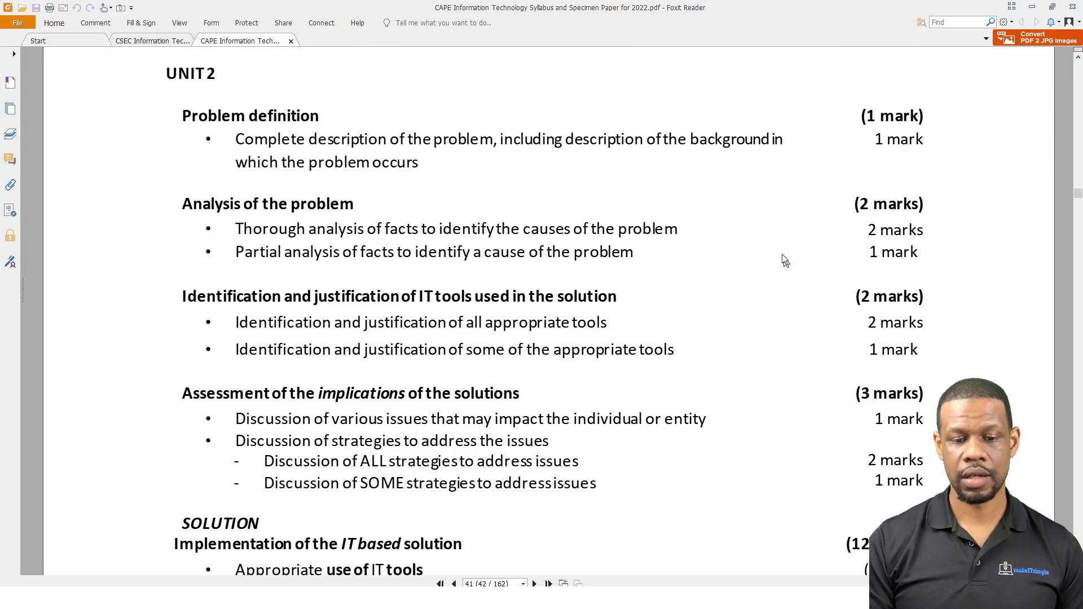
scroll(775, 254, "up", 20)
scroll(775, 253, "up", 20)
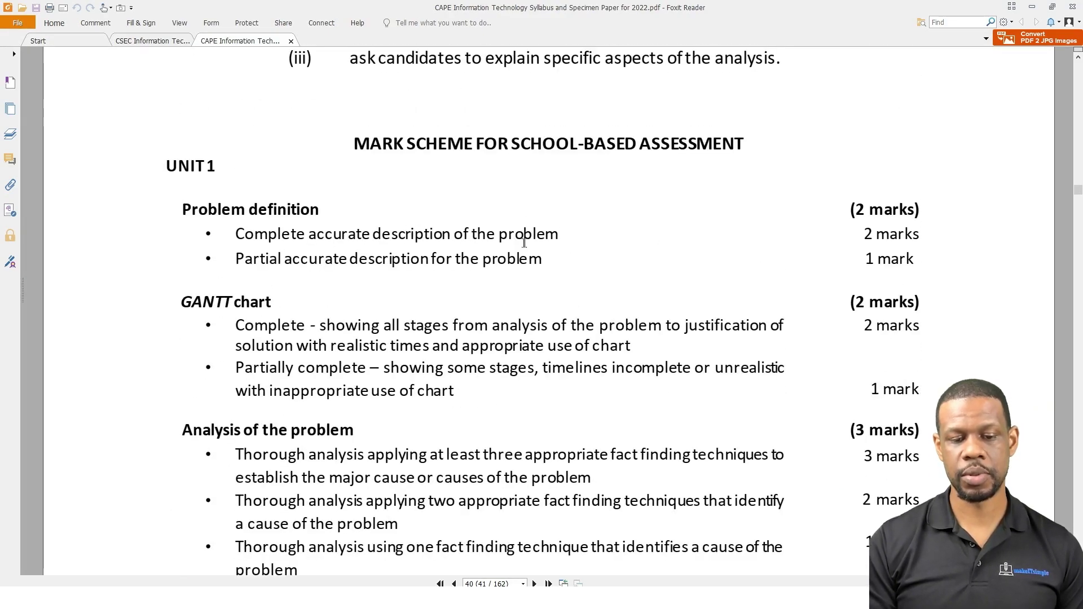
scroll(525, 244, "down", 20)
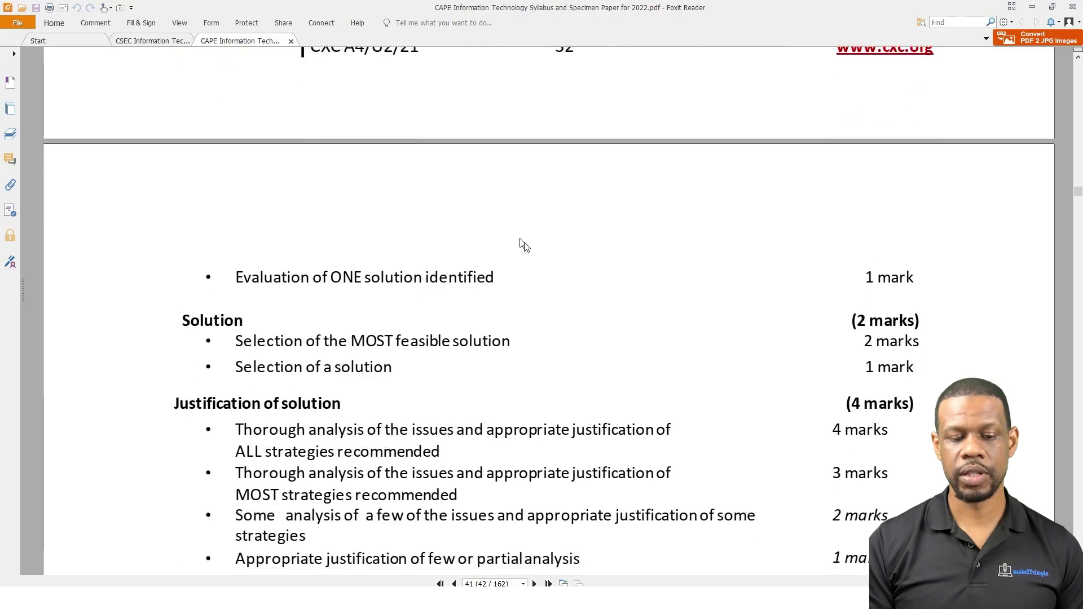
scroll(525, 244, "down", 8)
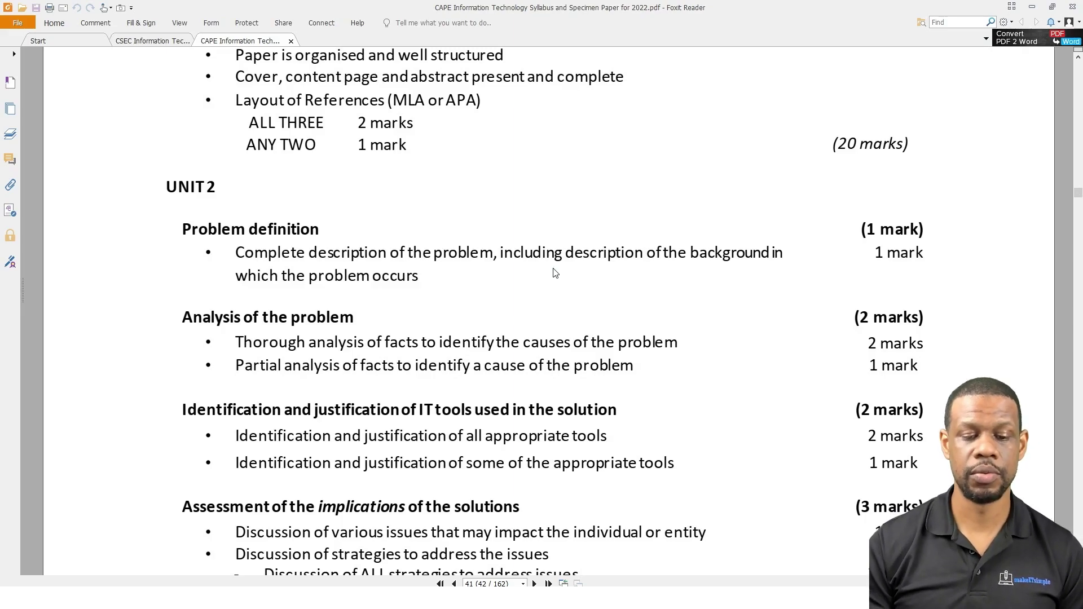
scroll(533, 258, "down", 3)
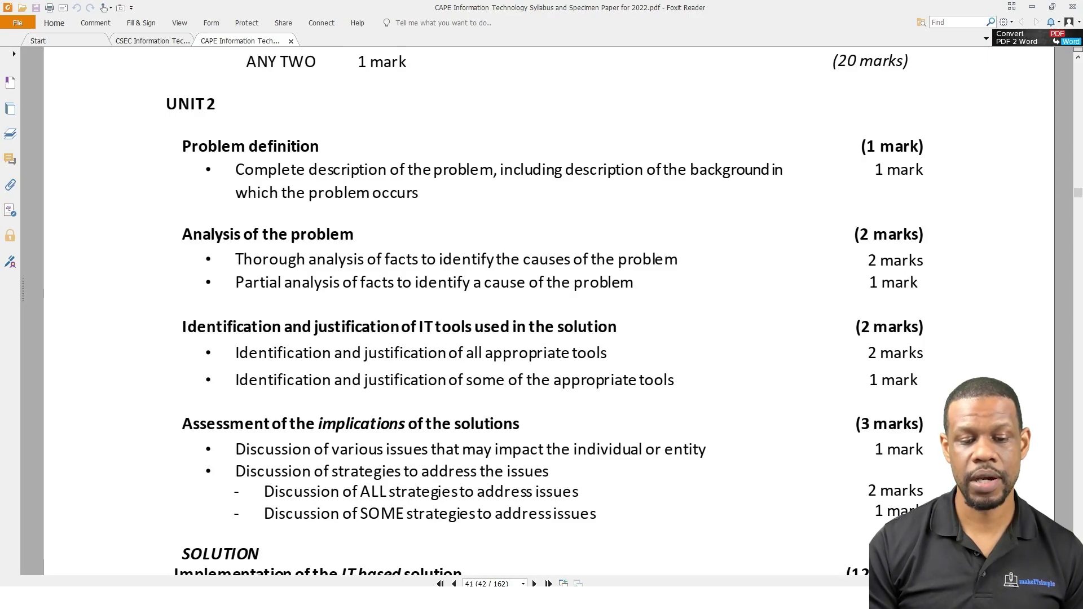
scroll(541, 310, "up", 20)
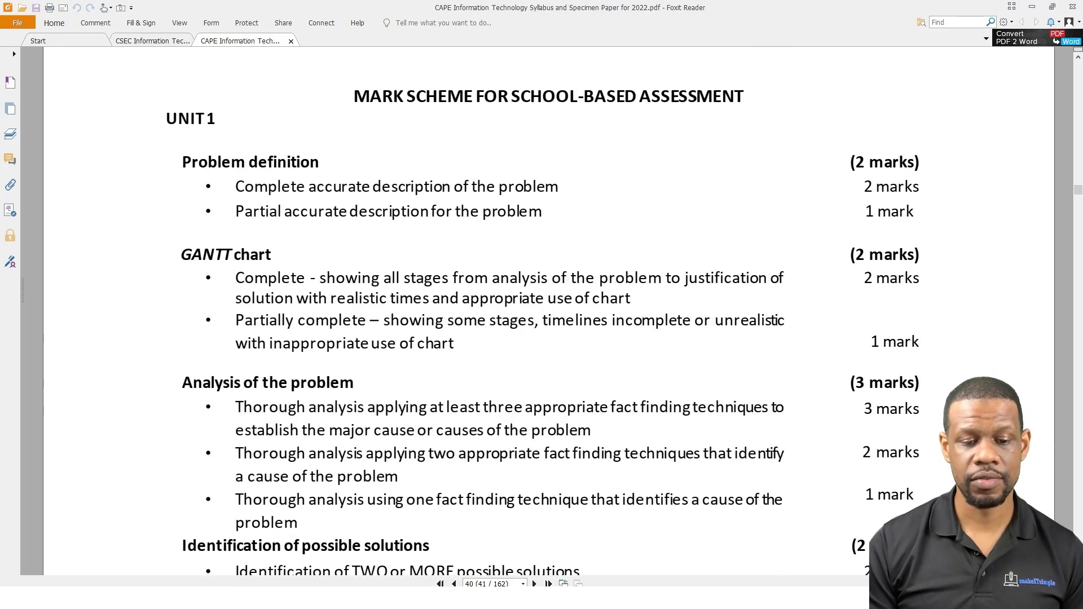
scroll(542, 310, "up", 2)
scroll(542, 310, "down", 4)
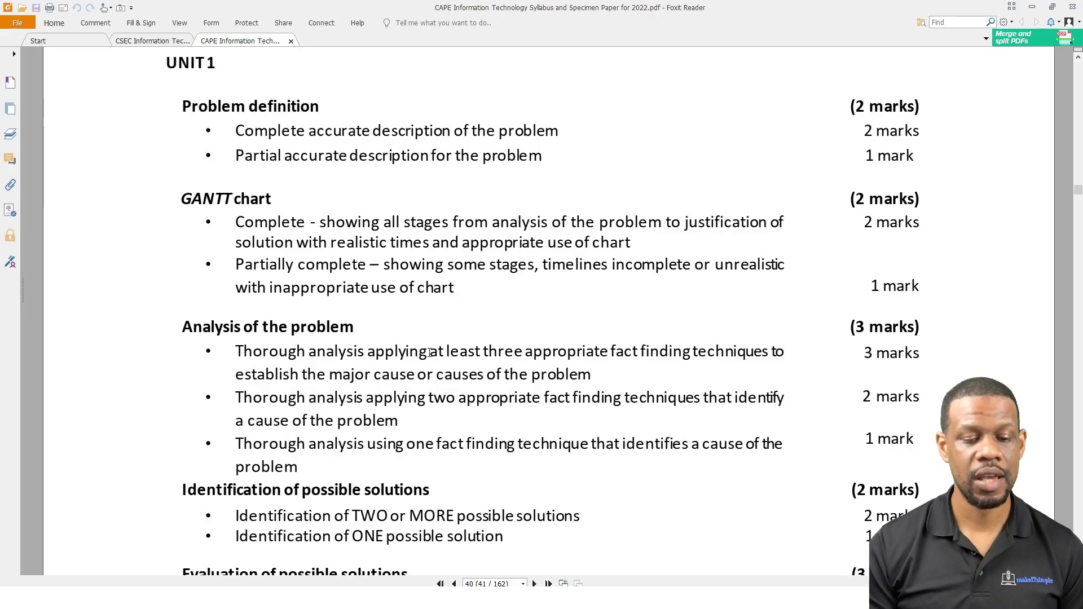
scroll(429, 352, "down", 20)
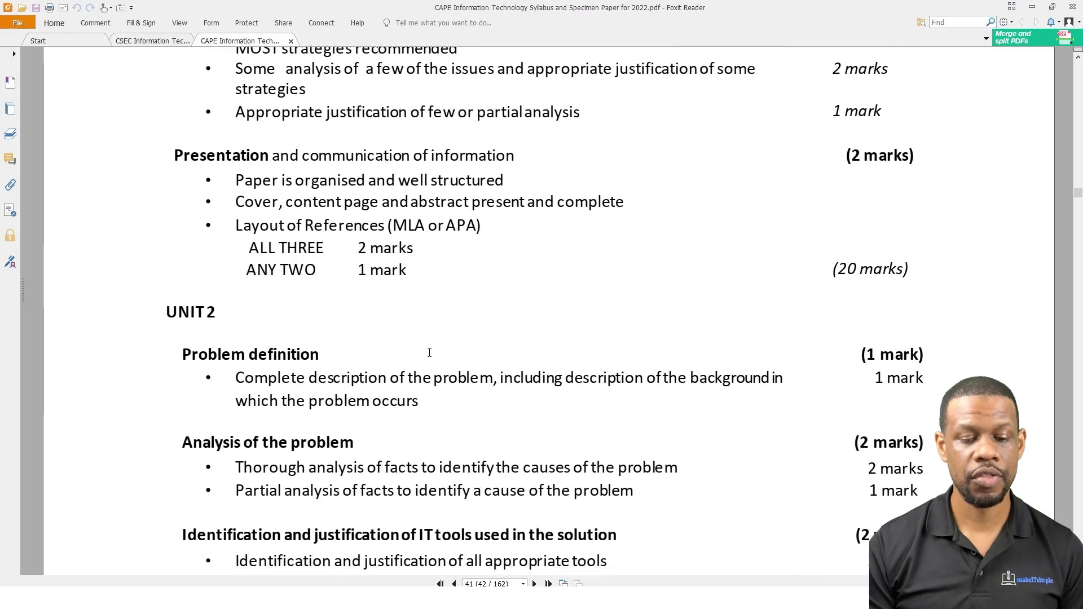
scroll(429, 353, "down", 3)
scroll(410, 392, "down", 3)
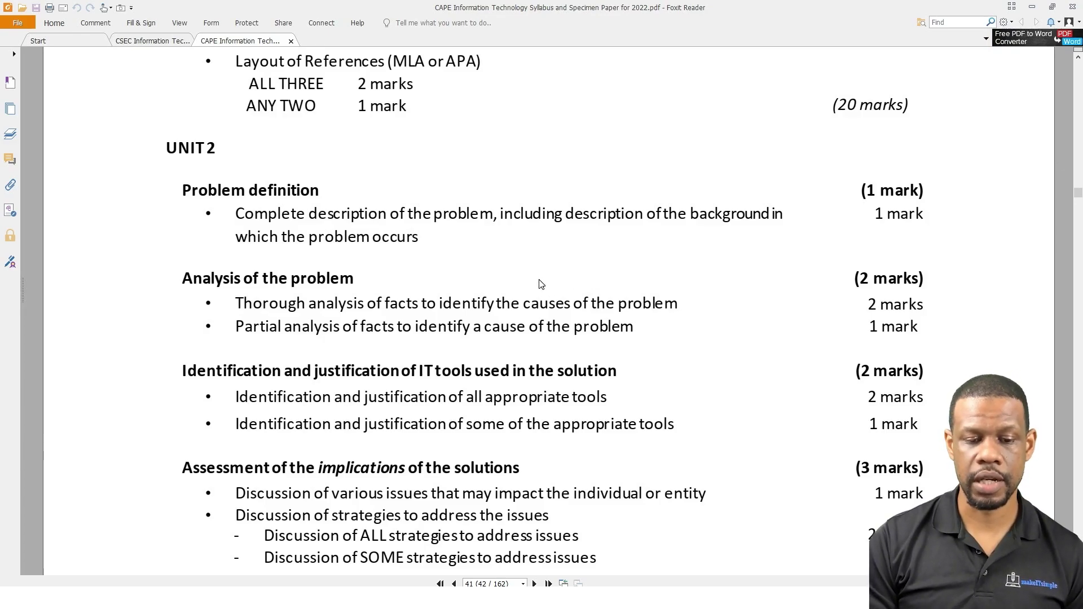
scroll(539, 285, "down", 3)
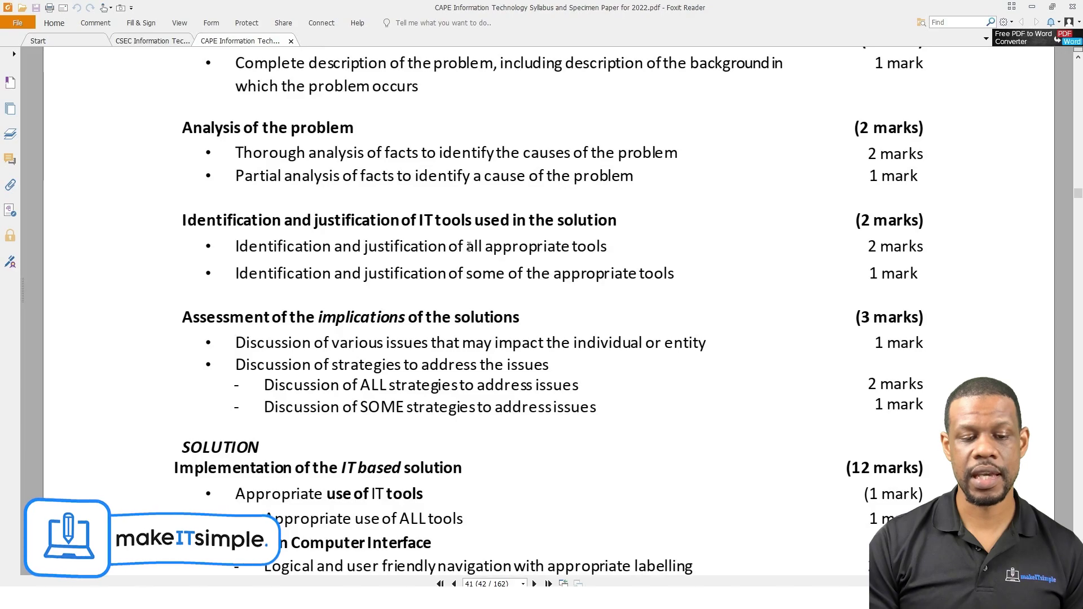
scroll(238, 254, "up", 1)
scroll(238, 254, "up", 2)
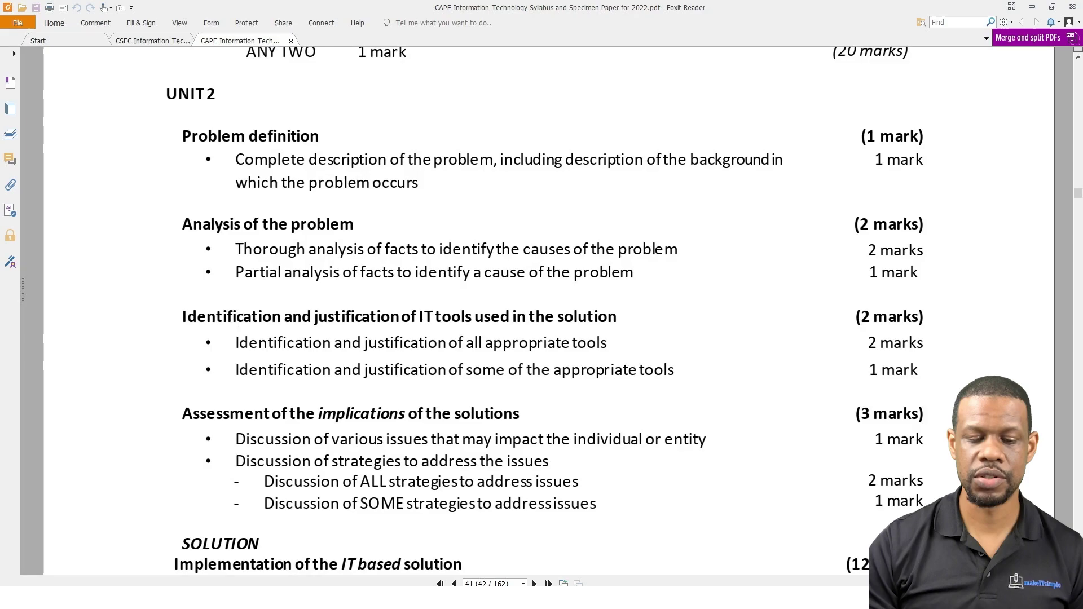
scroll(237, 318, "down", 5)
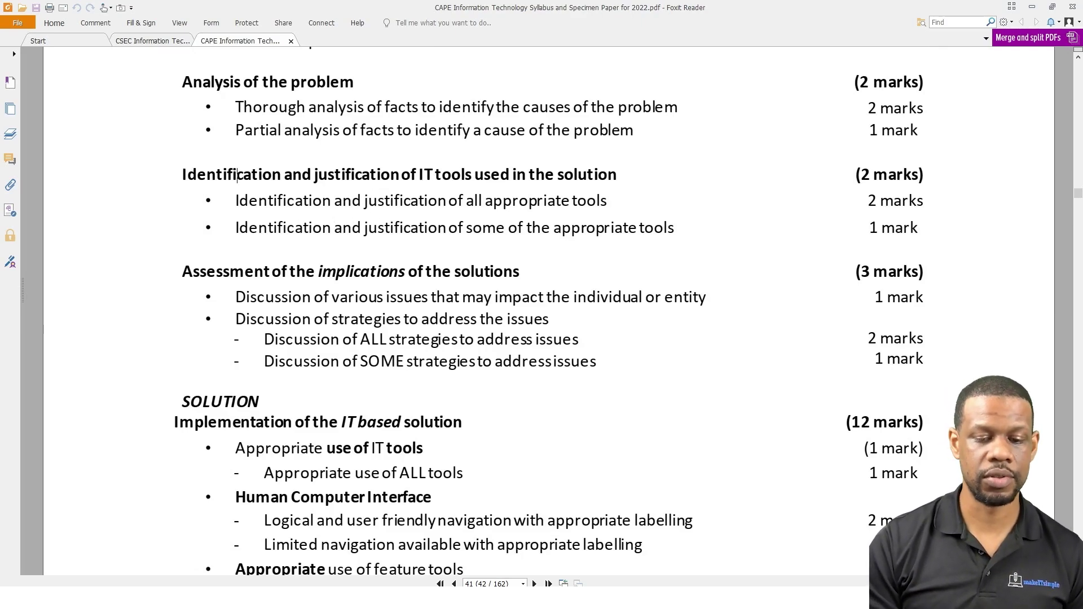
scroll(236, 177, "down", 3)
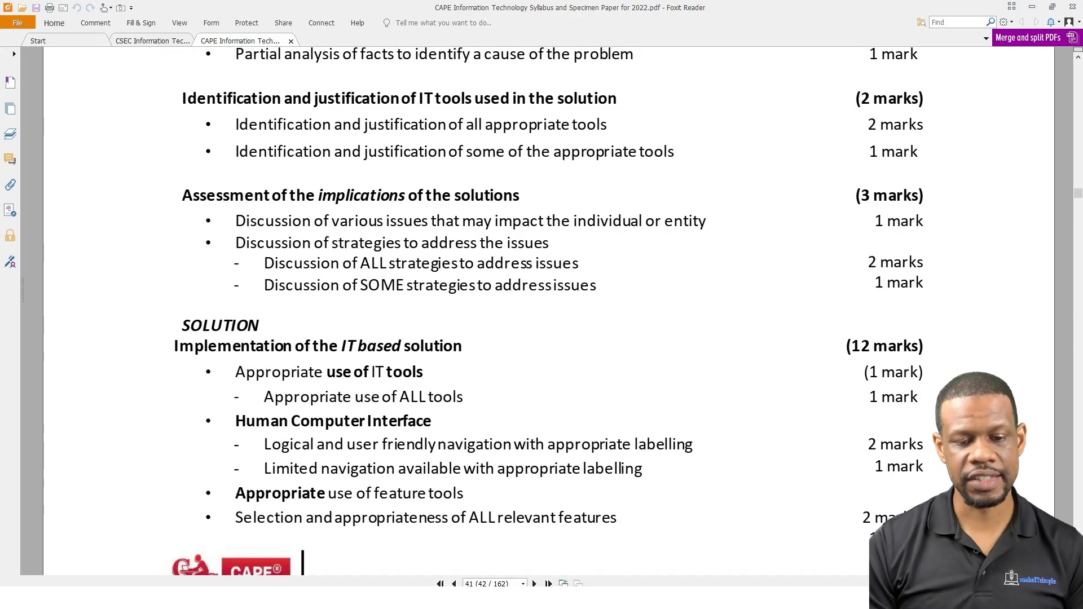